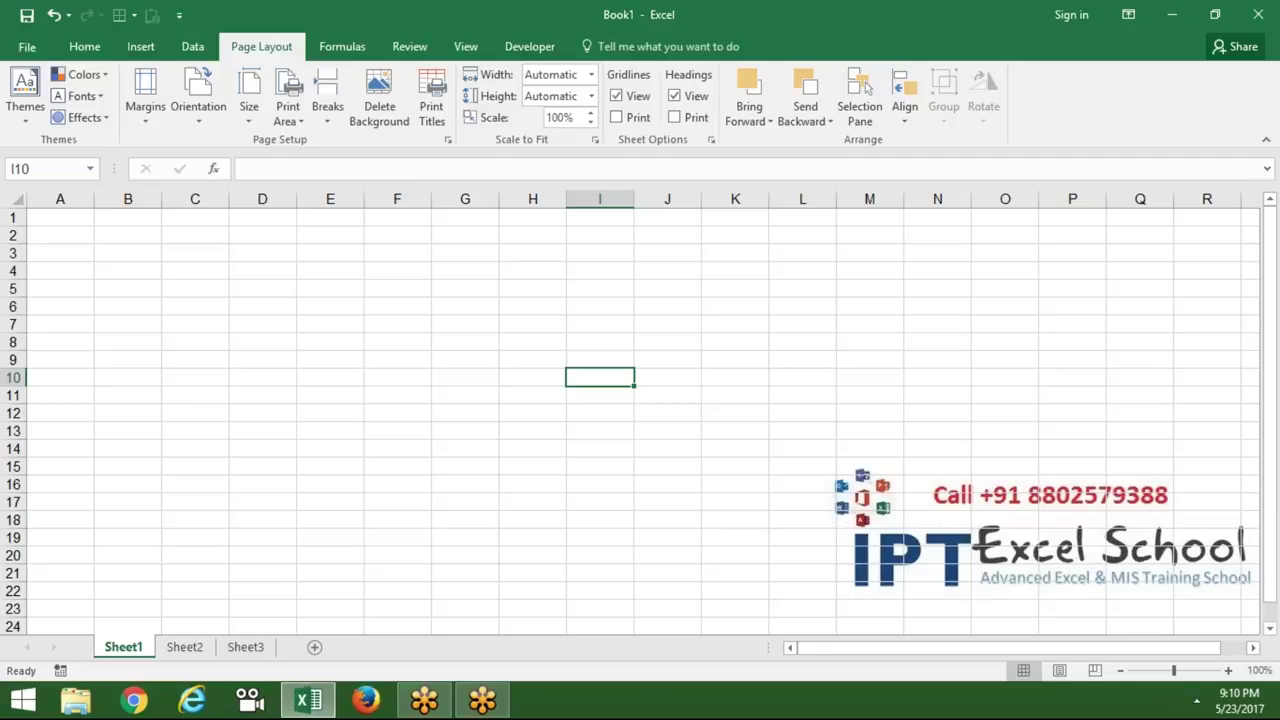
- Open the Visual Basic editor maximised and insert a new Module1 into Book1
click(533, 50)
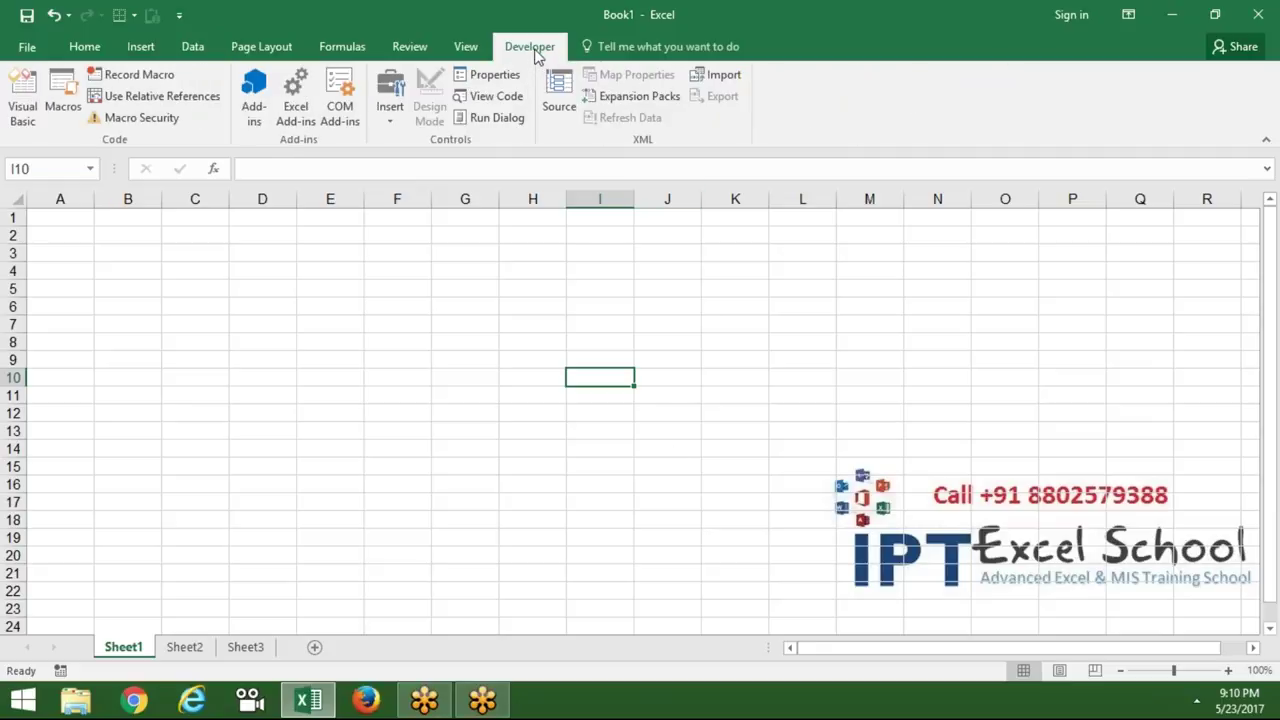
click(22, 100)
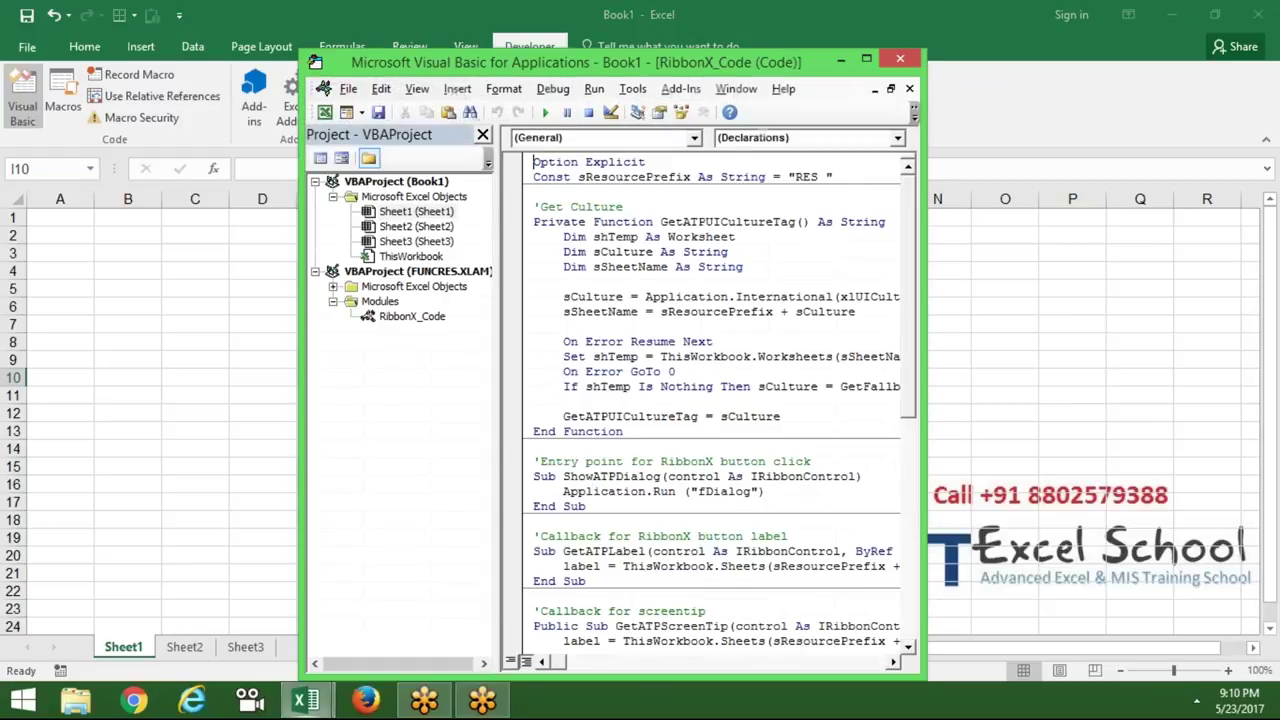
double_click(474, 64)
click(152, 33)
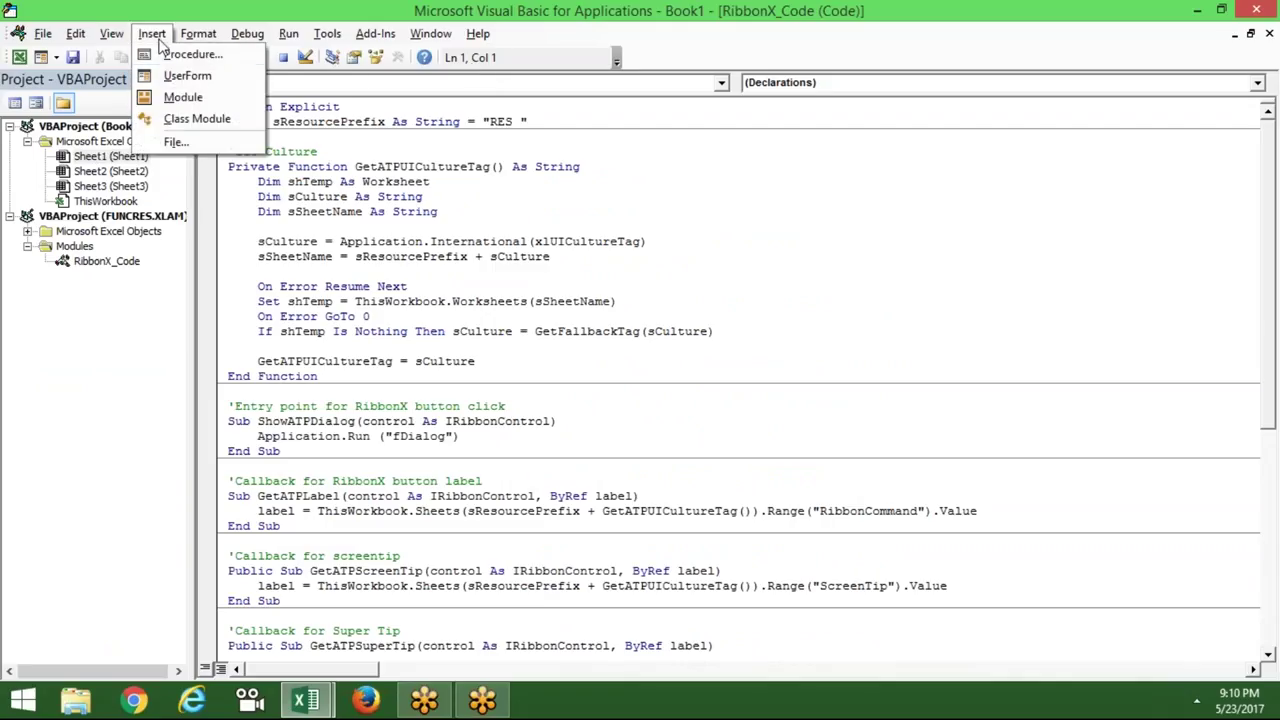
click(183, 94)
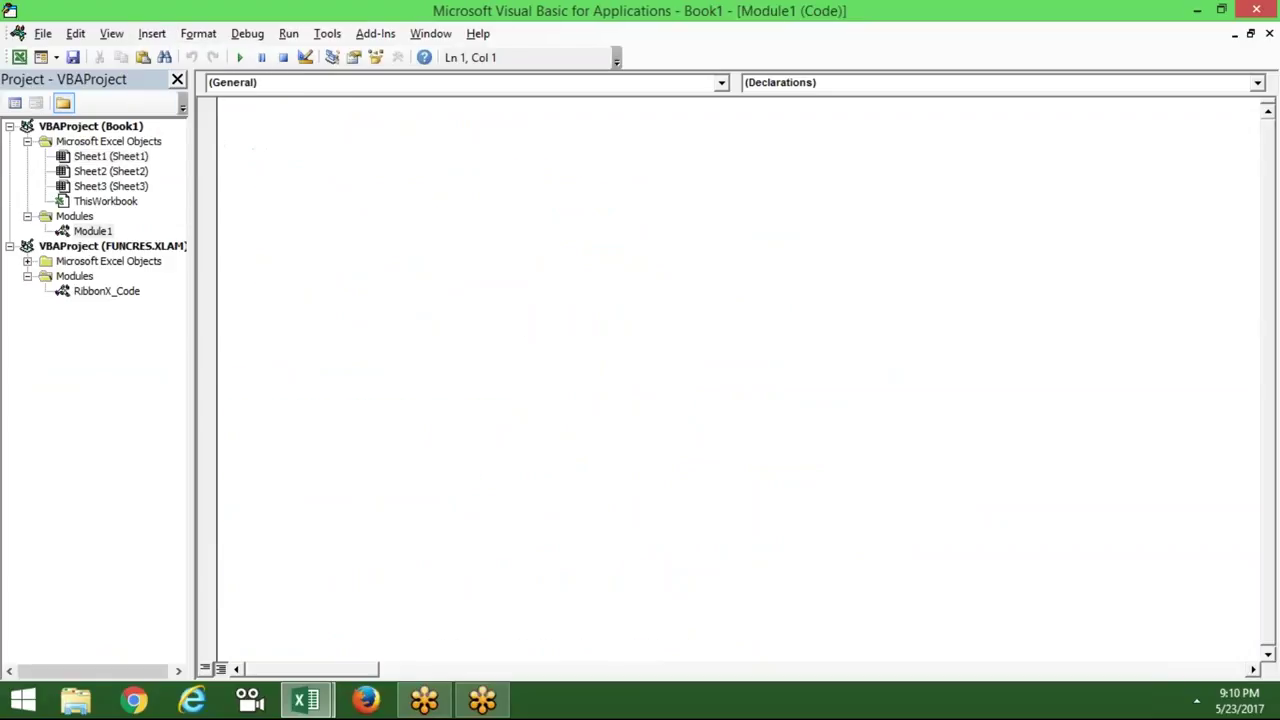
- Write an empty Sub mail() procedure with a blank body line
text(sub )
text(ra)
key(BackSpace)
key(BackSpace)
text(mail)
text(())
key(Return)
key(Return)
key(Return)
key(Return)
key(Return)
key(Return)
key(Return)
key(Return)
key(Up)
key(Up)
key(Up)
key(Up)
key(Up)
click(228, 136)
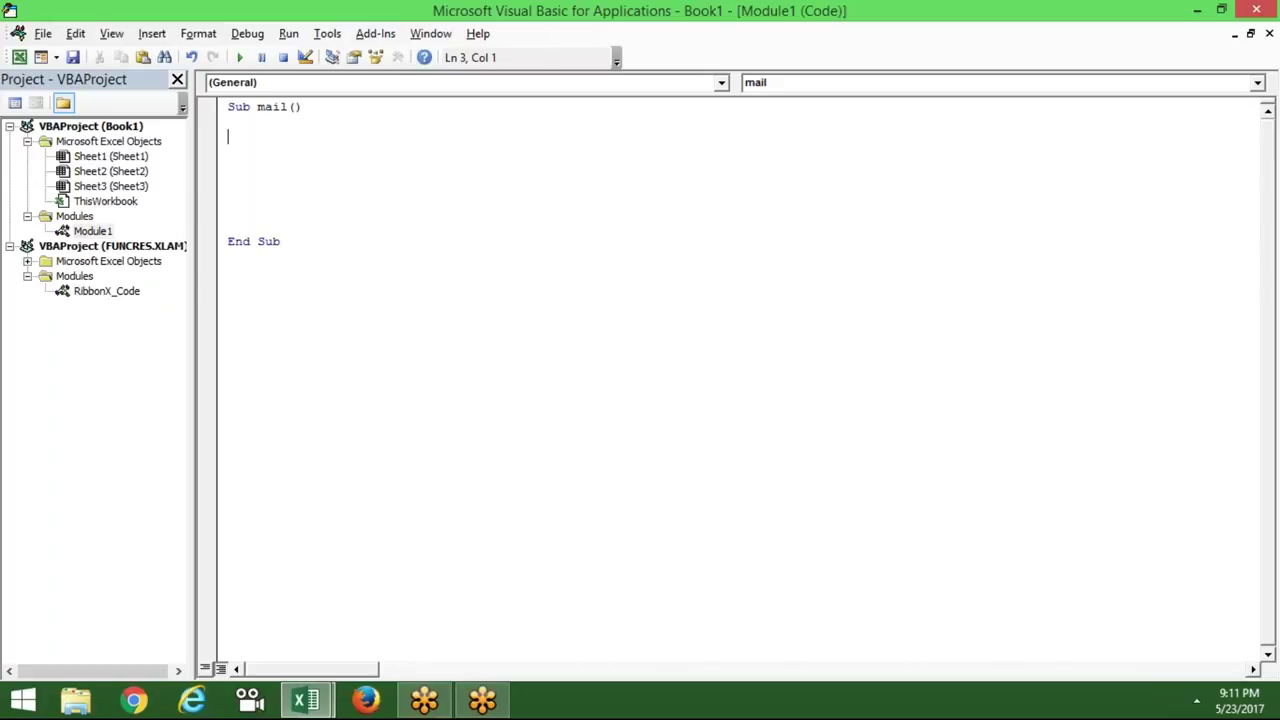
- Declare Dim outapp As Object and Dim outmail As Object inside Sub mail
text(dim)
text(outapp a)
key(BackSpace)
text(as )
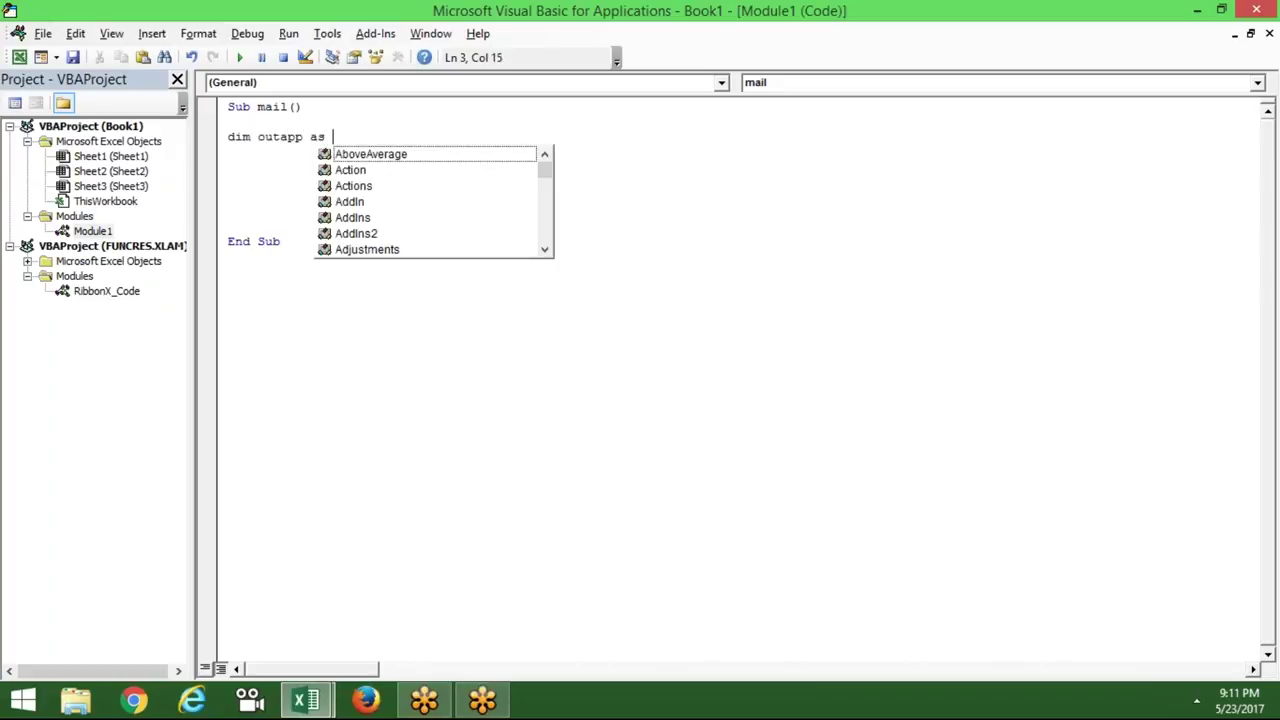
text(o)
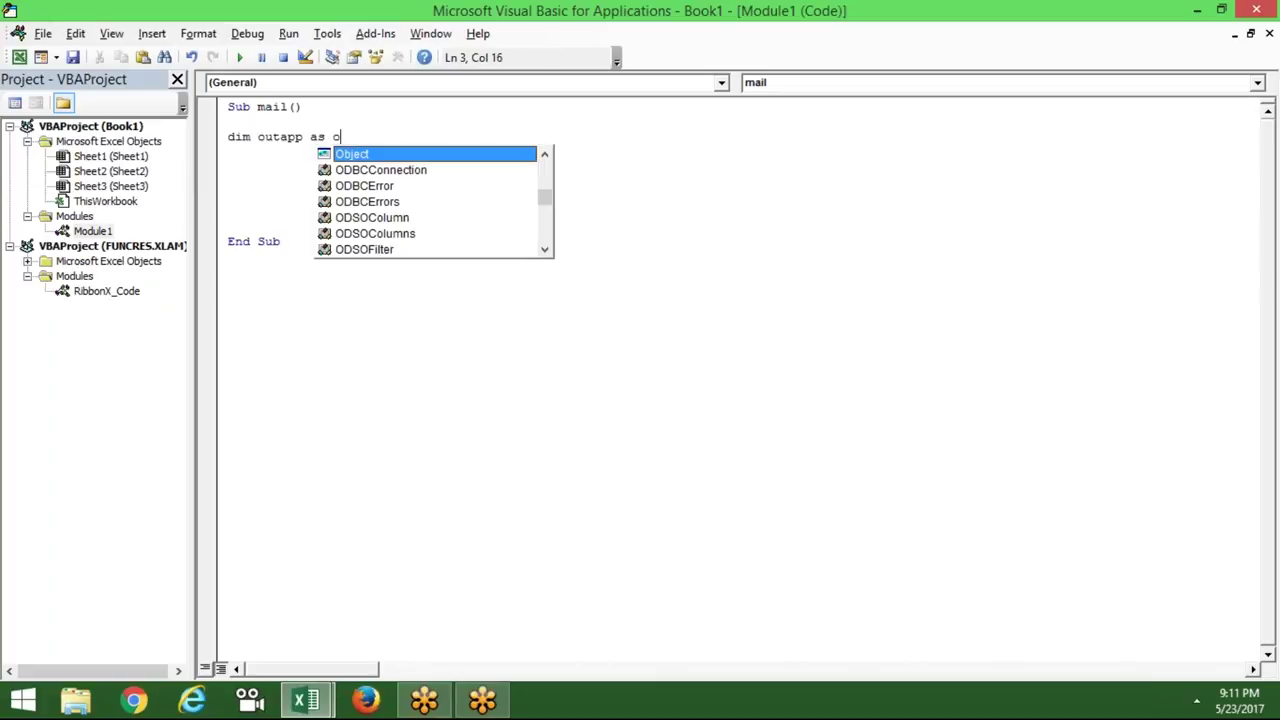
text(bj)
key(Tab)
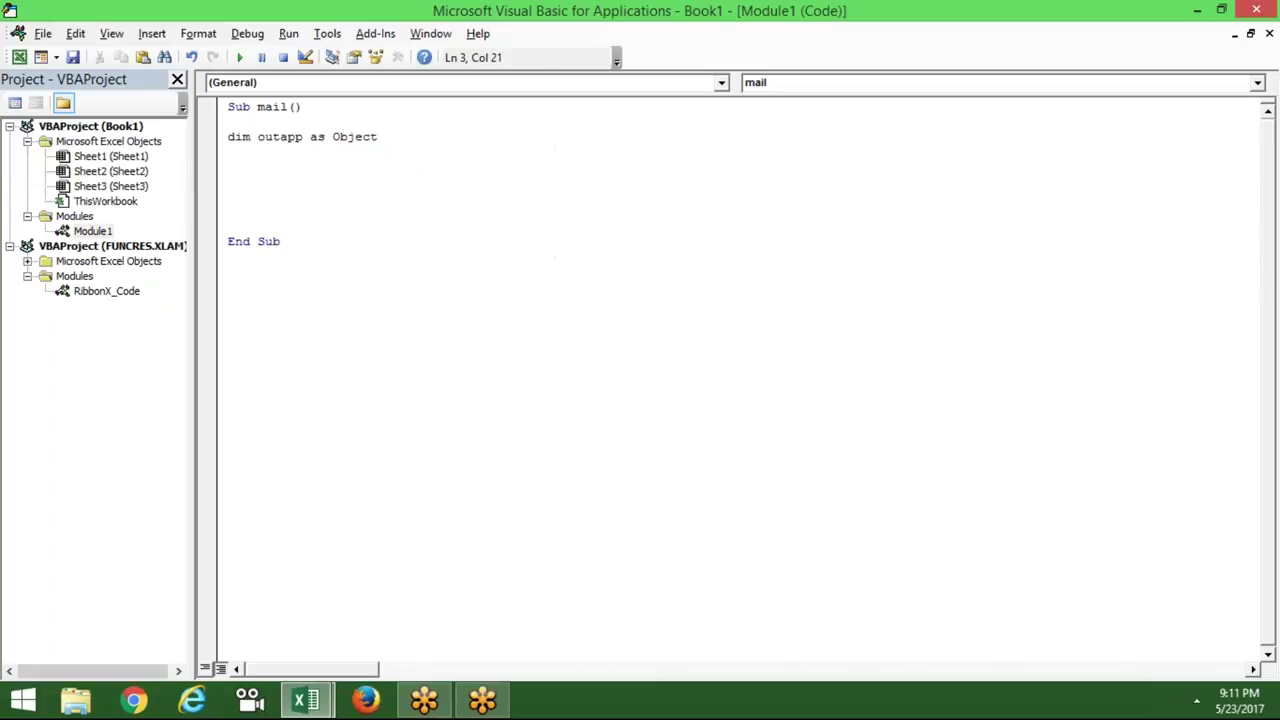
key(Return)
text(dim )
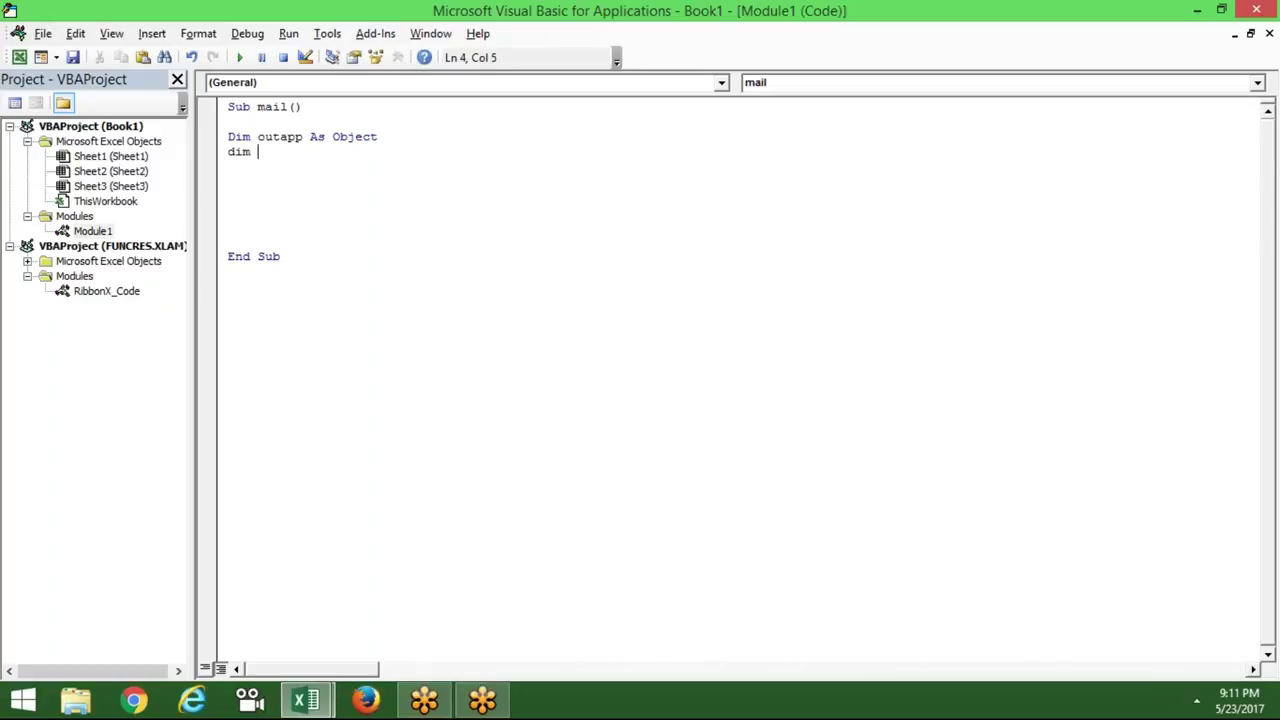
text(out)
text(mail as on)
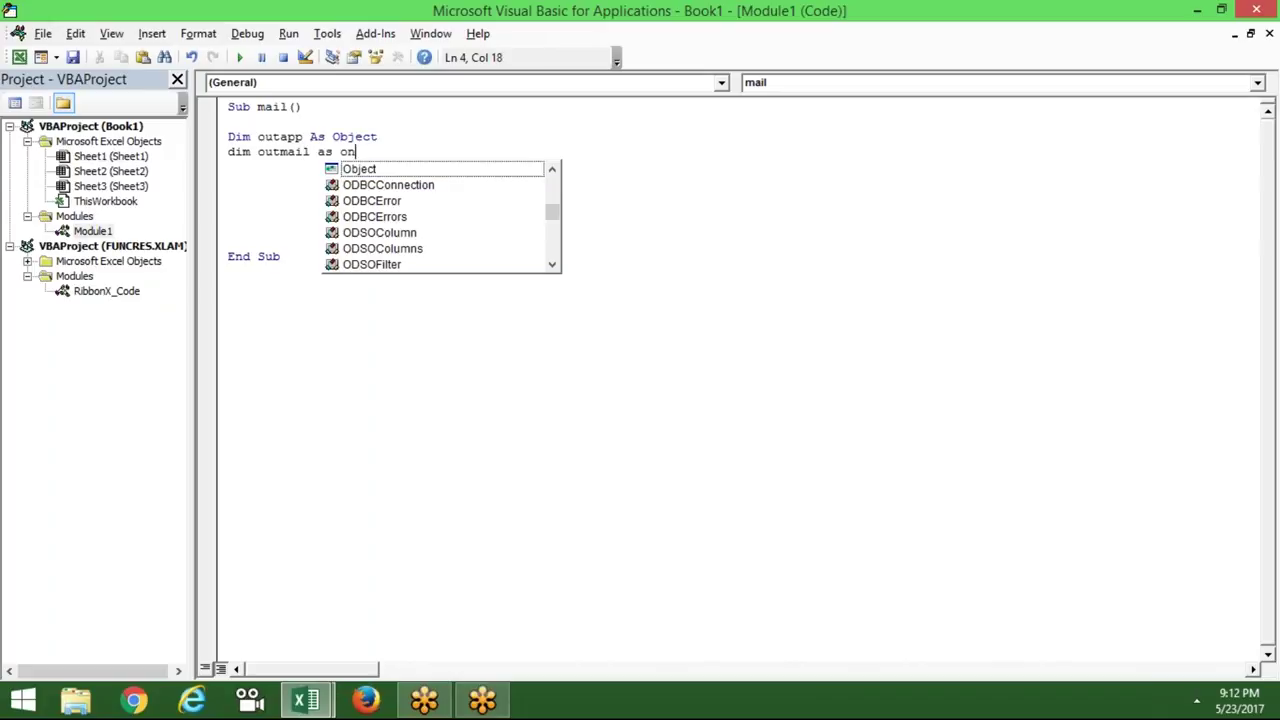
key(Tab)
key(Return)
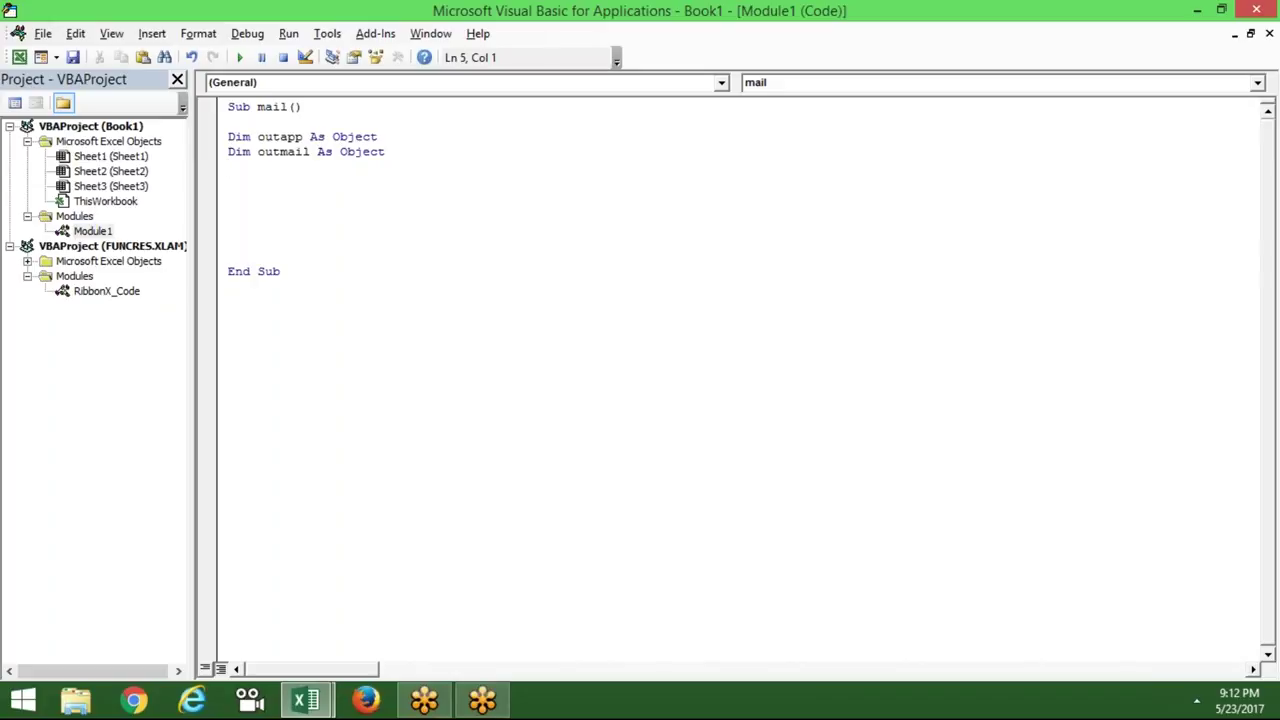
- Add Set outapp = CreateObject("Outlook.application"), correcting the createonject typo
key(Return)
text(set outapp = )
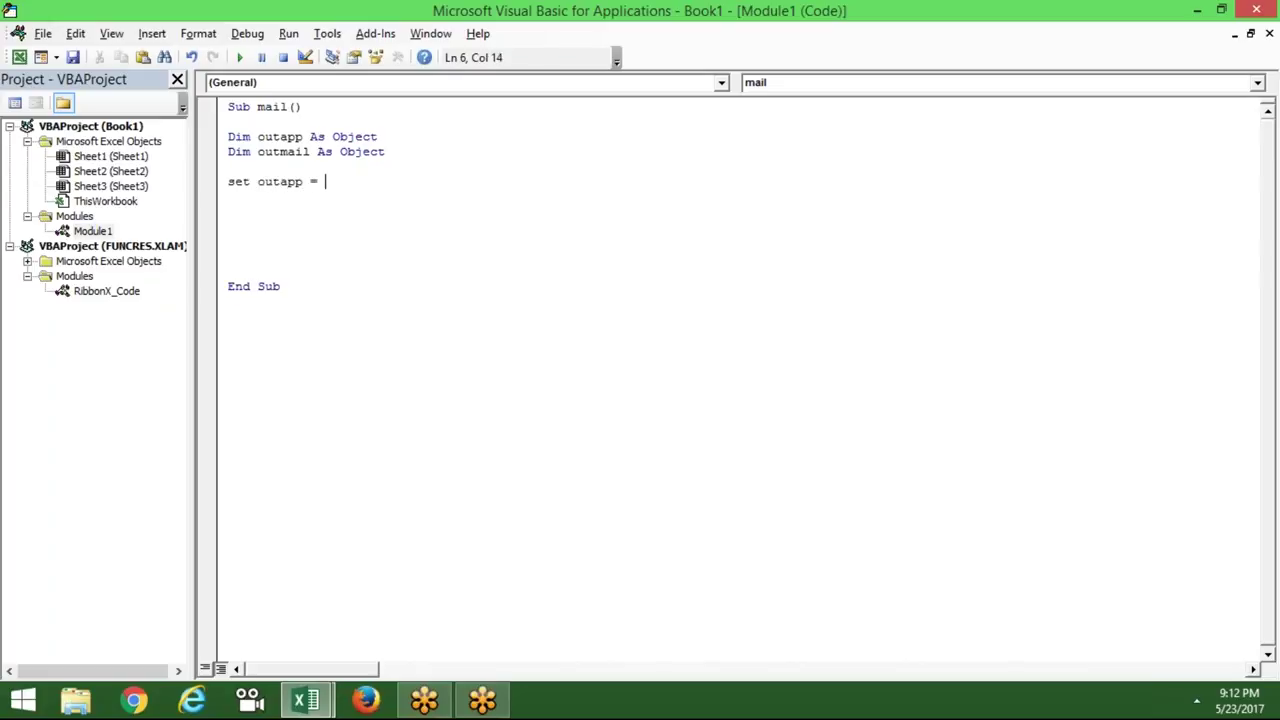
text(createonject("Outlook)
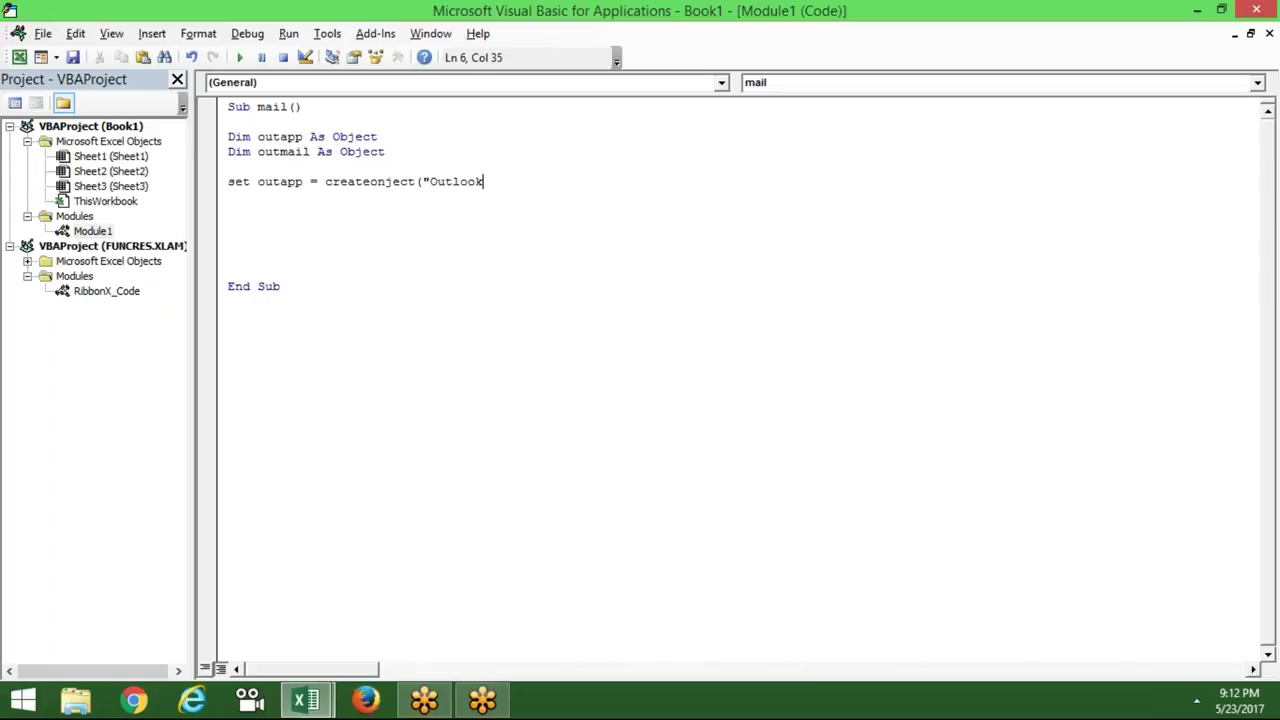
text(.application")
text())
key(Return)
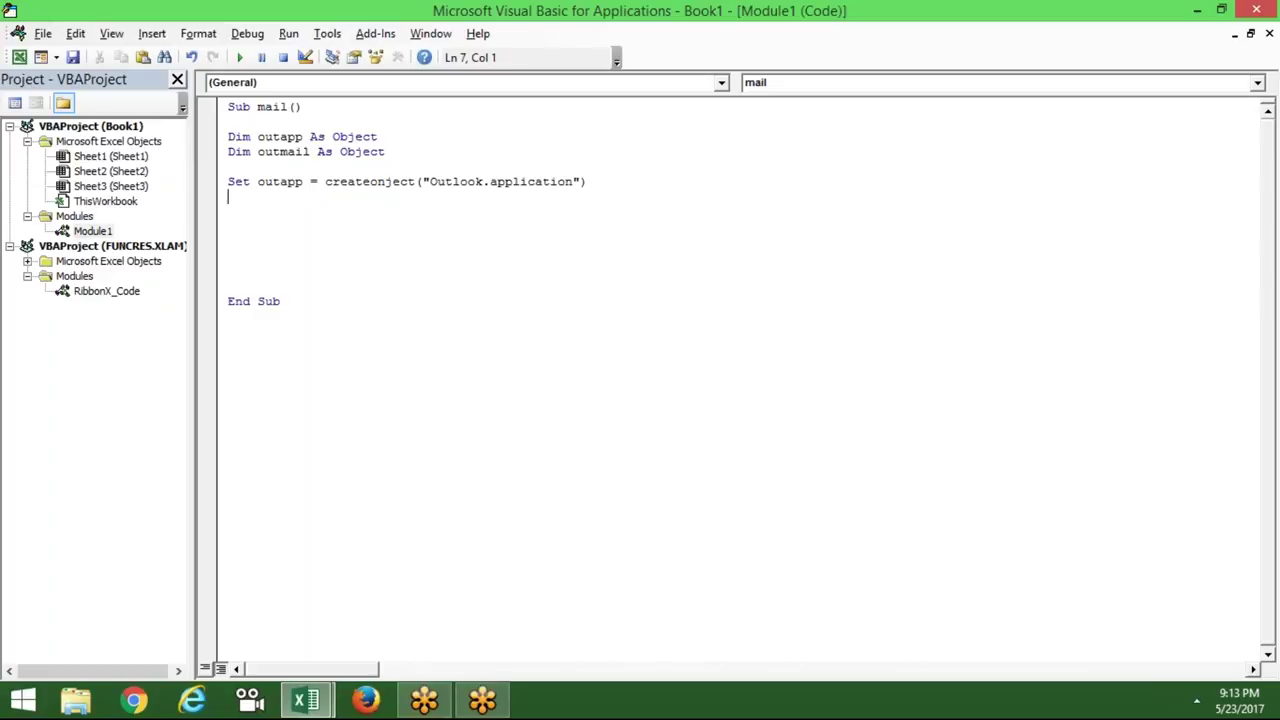
click(386, 182)
key(BackSpace)
text(b)
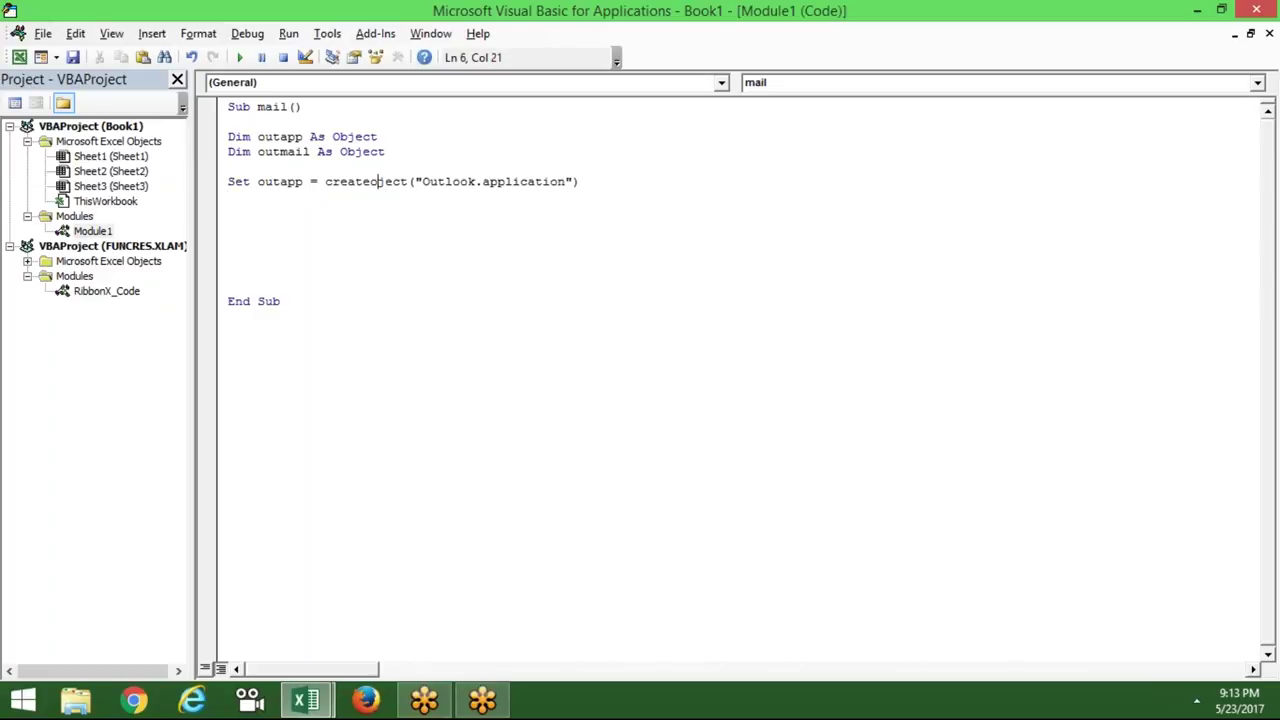
click(347, 226)
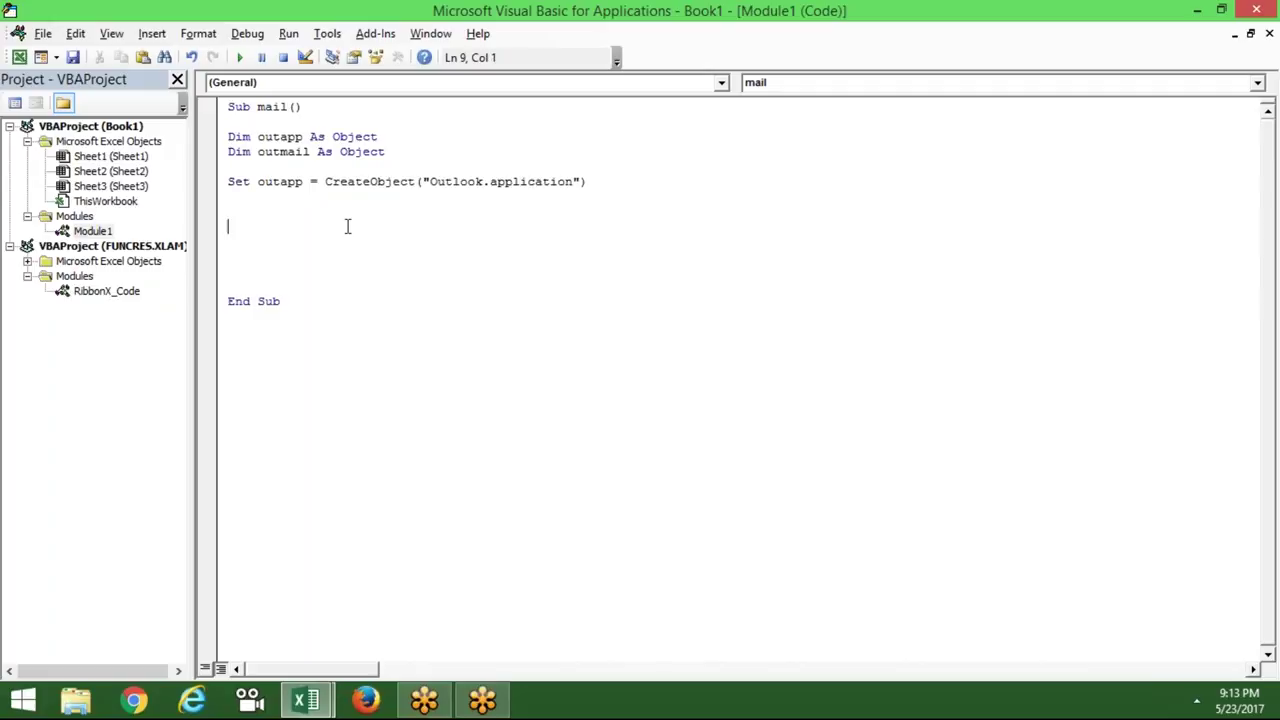
click(247, 199)
double_click(281, 183)
drag(428, 182, 573, 186)
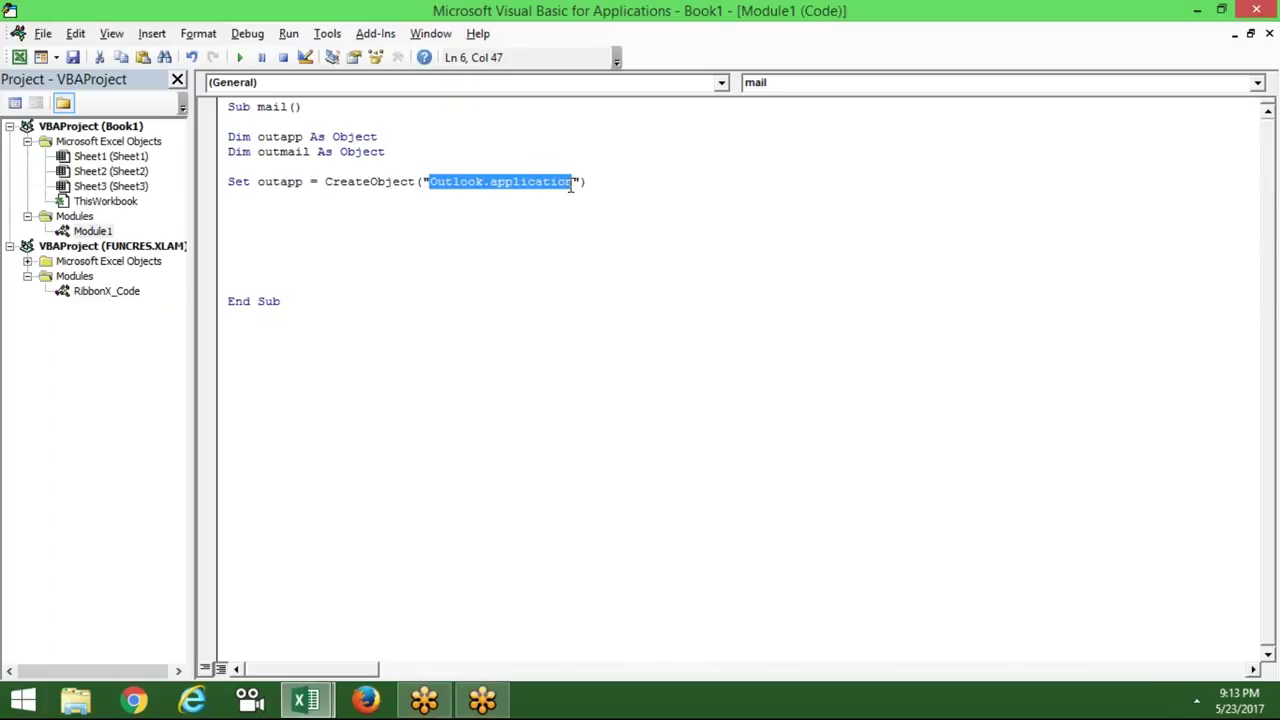
- Add Set outmail = outapp.createitem(0) on the following line
click(374, 205)
text(set)
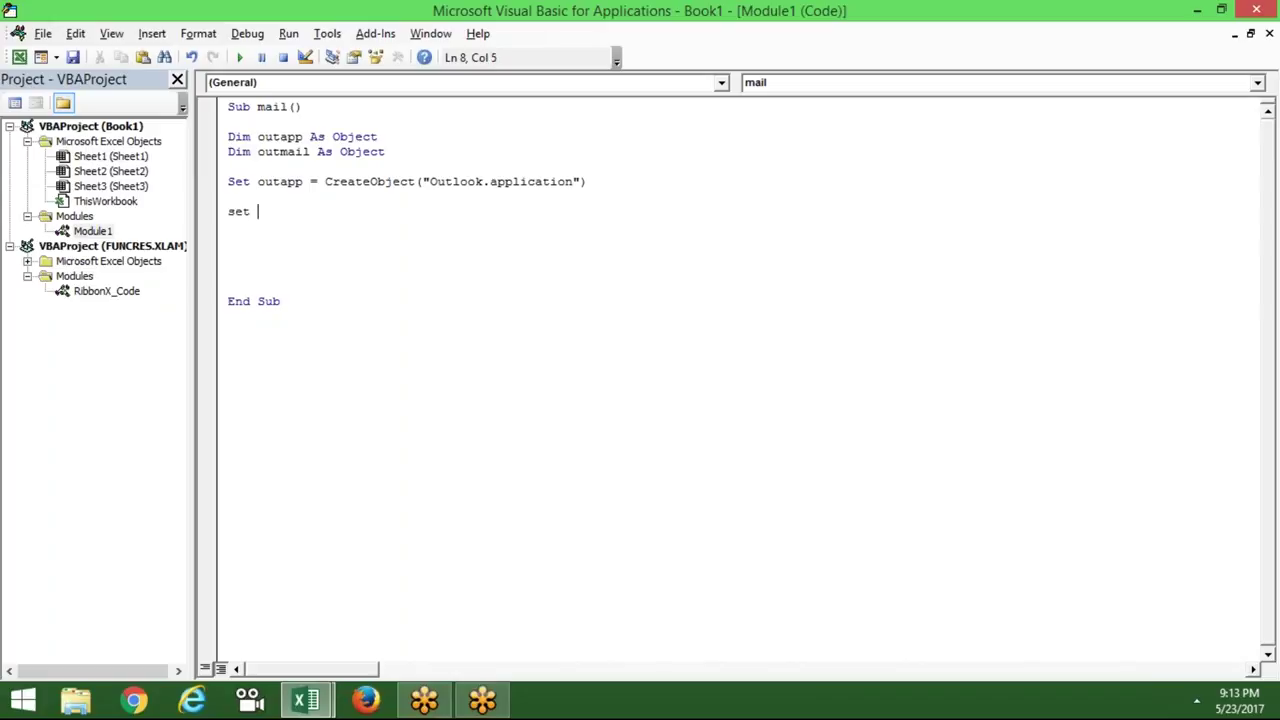
text( outmail)
text(=)
text(outapp)
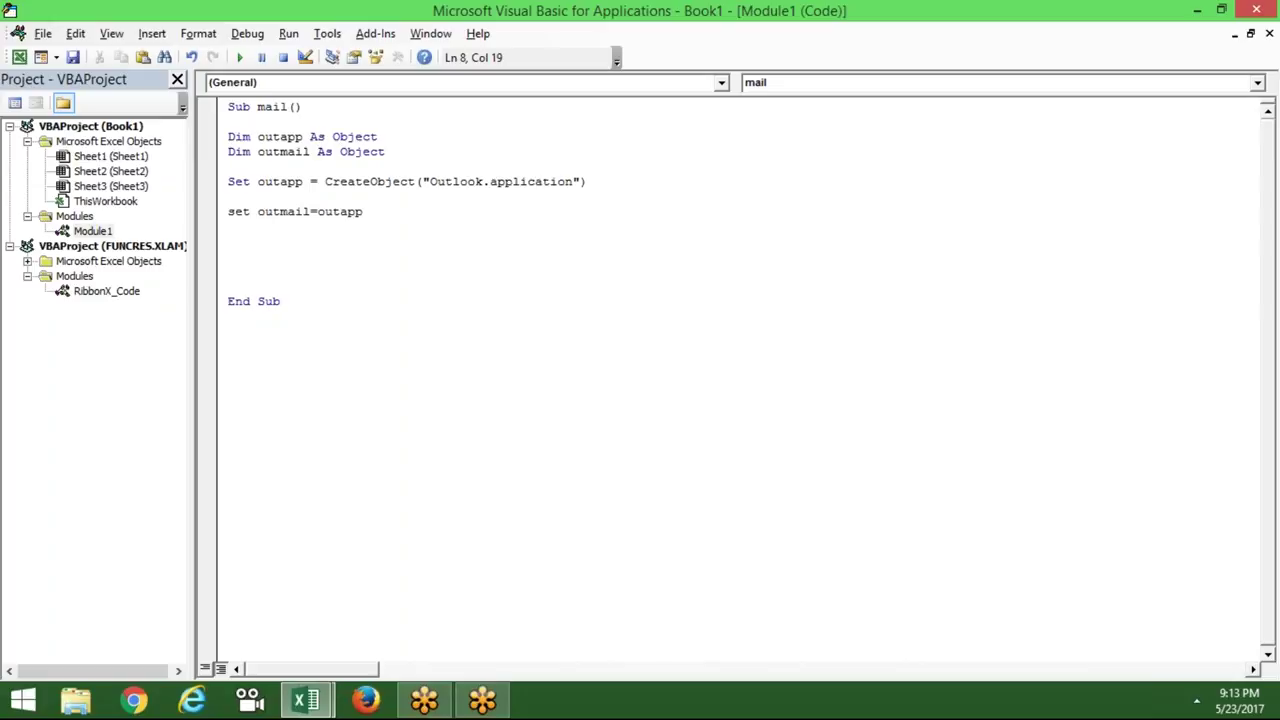
text(.creat)
text(e)
text(item)
text((0))
key(Return)
key(Return)
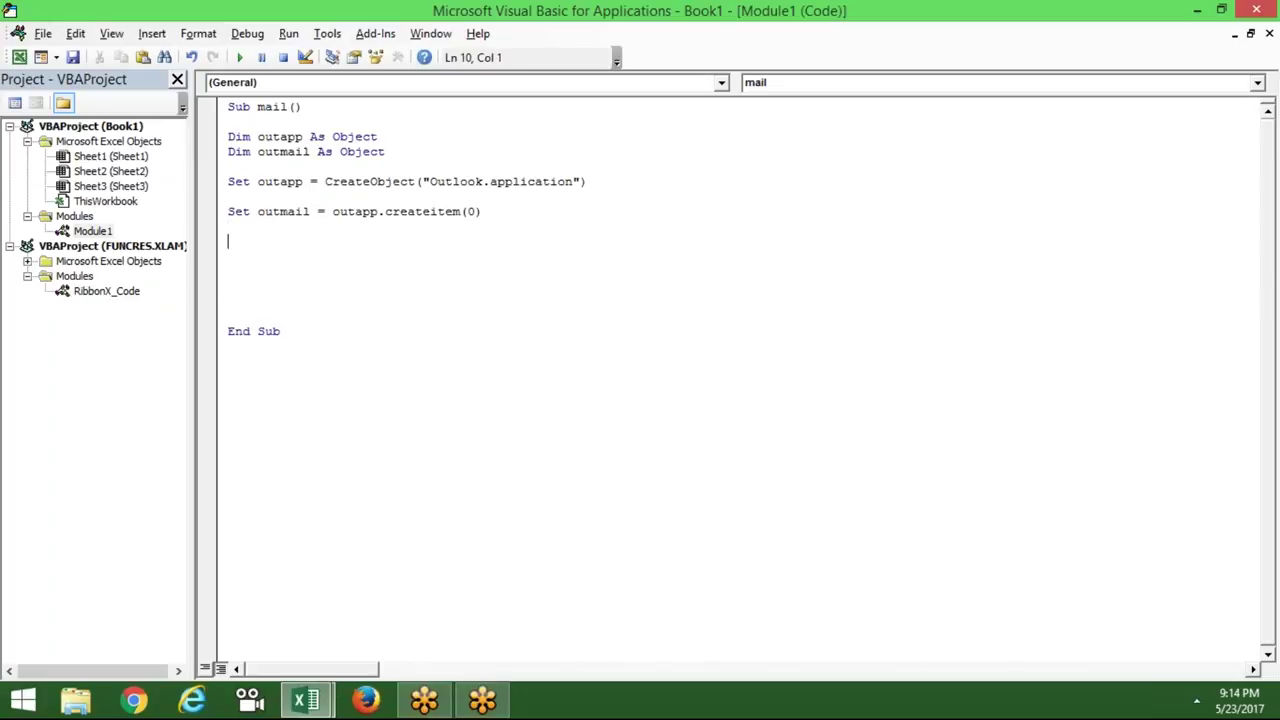
click(228, 196)
- Delete the blank line between the two Set statements and highlight each for review
key(Delete)
key(Up)
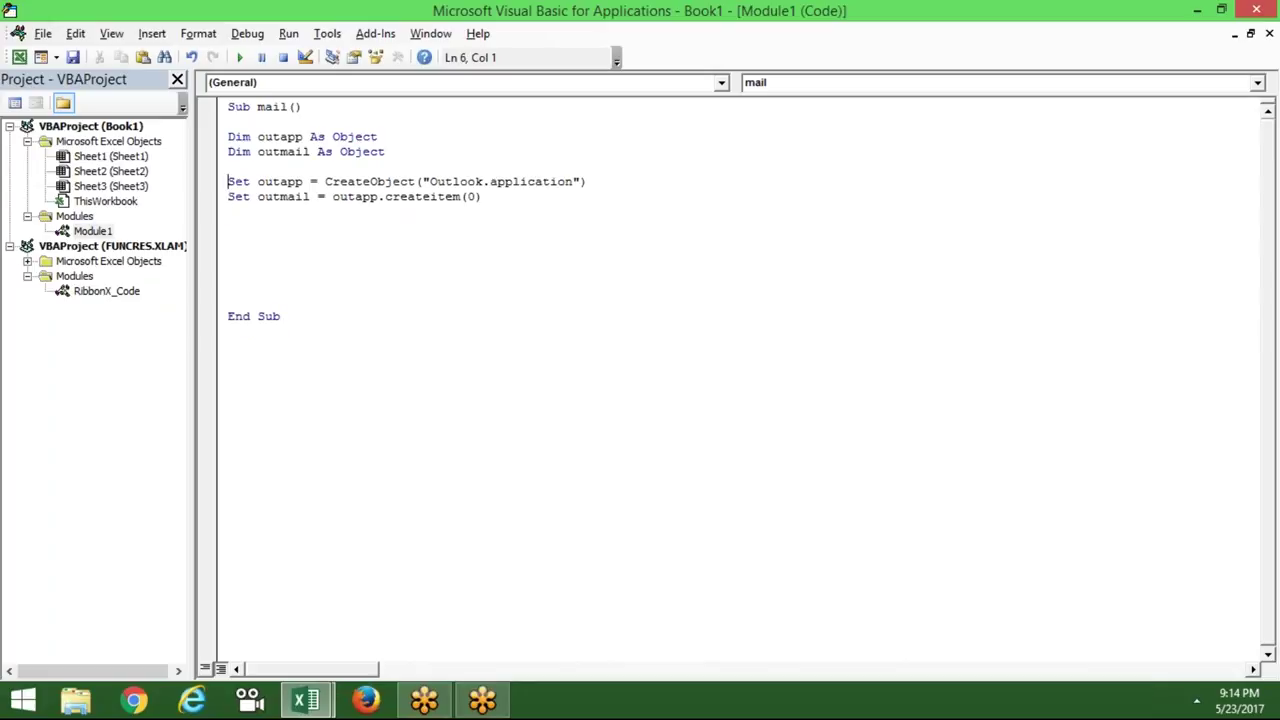
key(shift+Down)
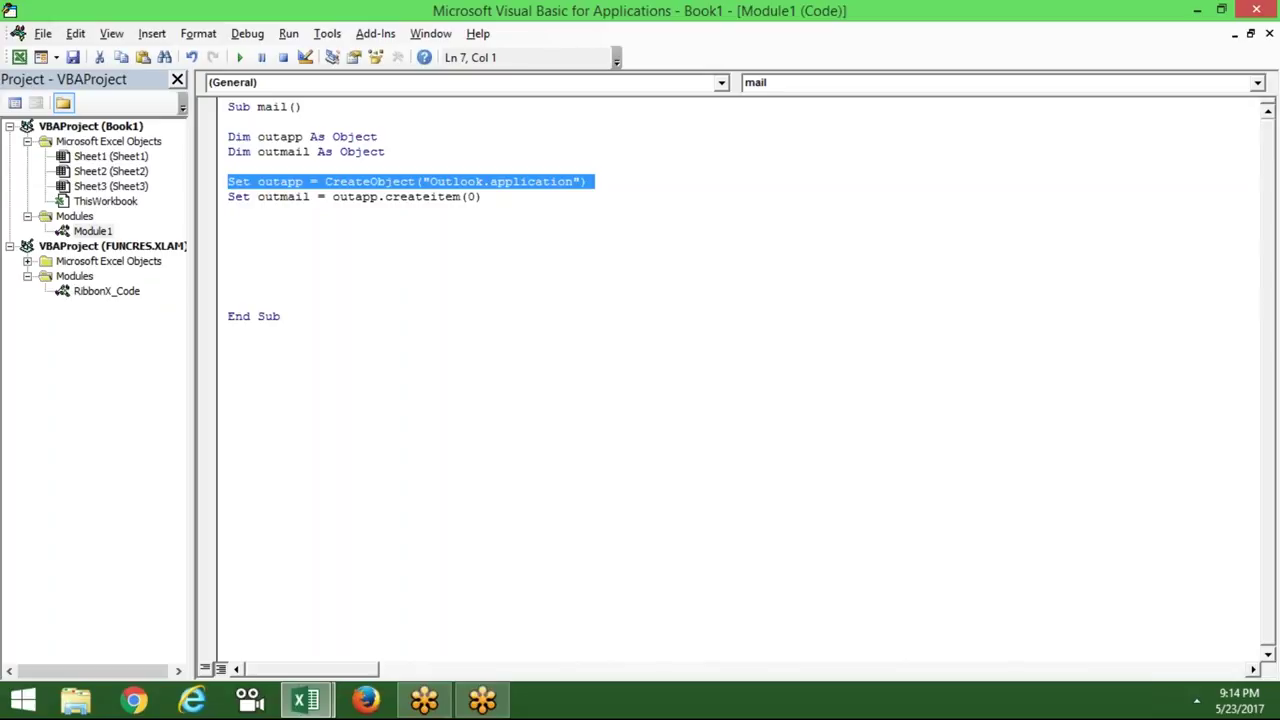
key(Right)
key(shift+Down)
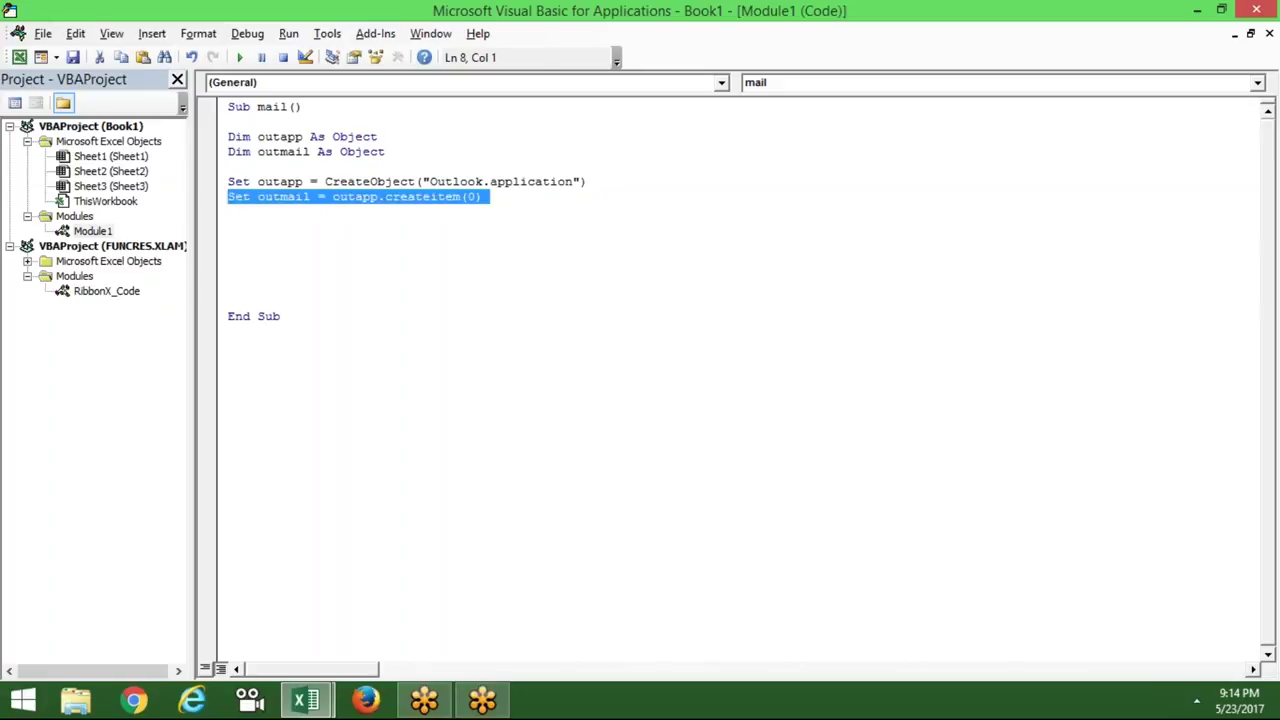
key(Right)
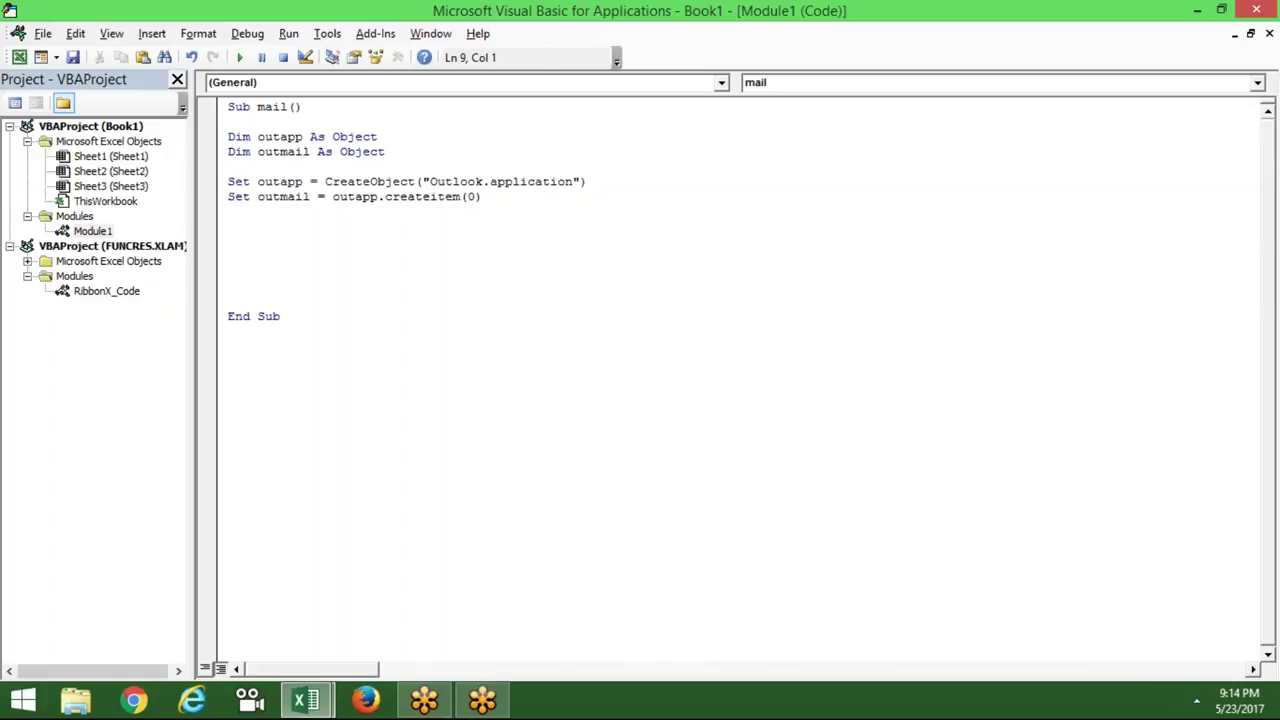
- Open a With outmail block and set .To to the recipient's e-mail address
text(w)
key(BackSpace)
text(with outmail)
key(Return)
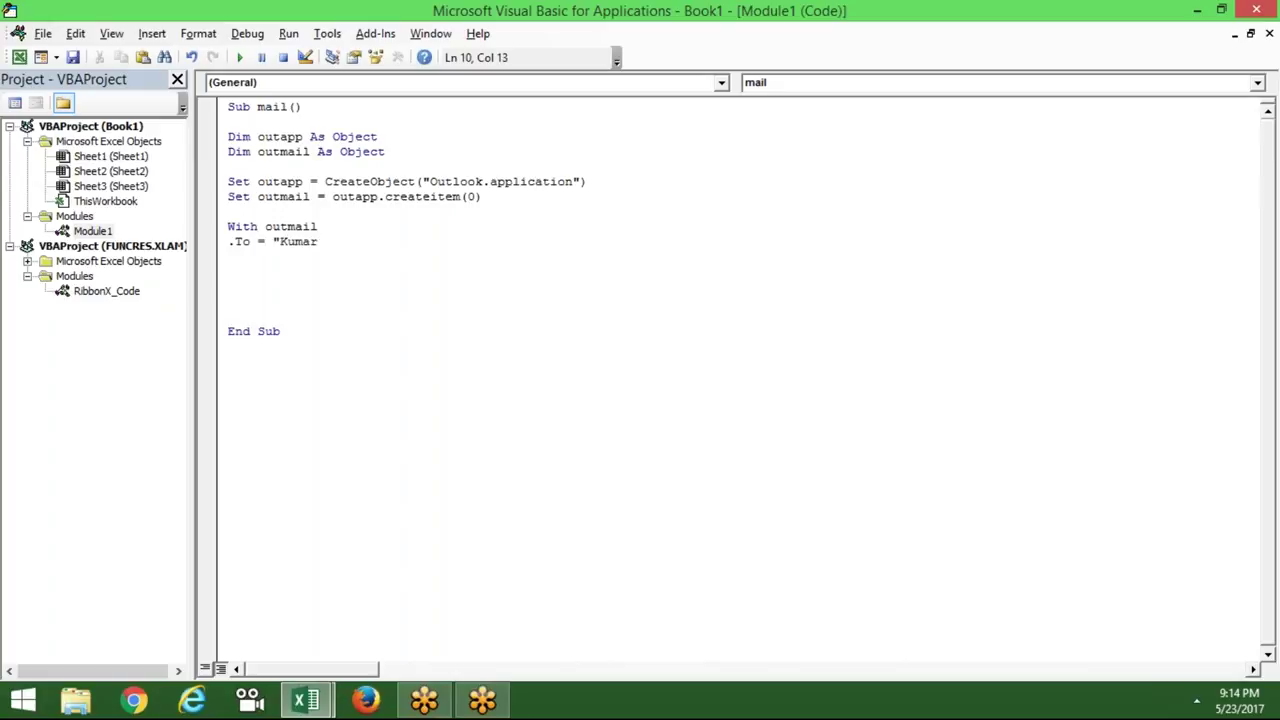
key(Return)
- Add .CC = "", .BCC = "" and .Subject = "Test" lines
text(.cc)
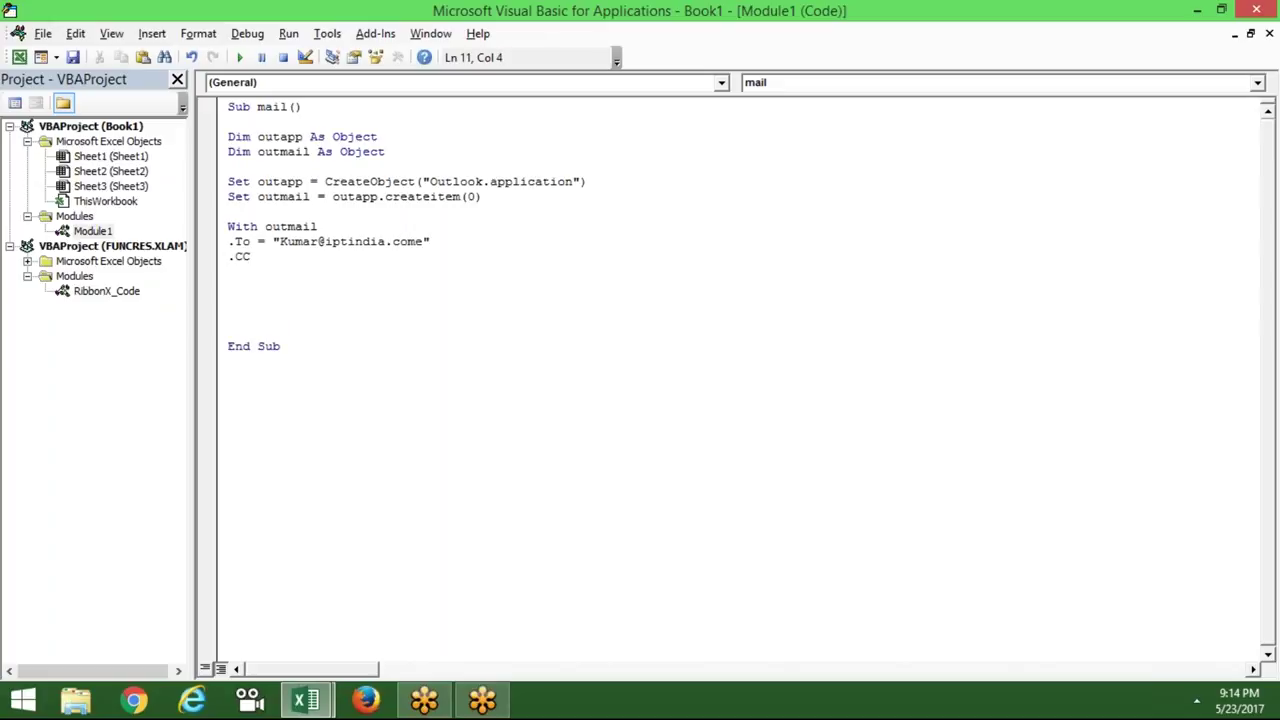
text( = "")
key(Return)
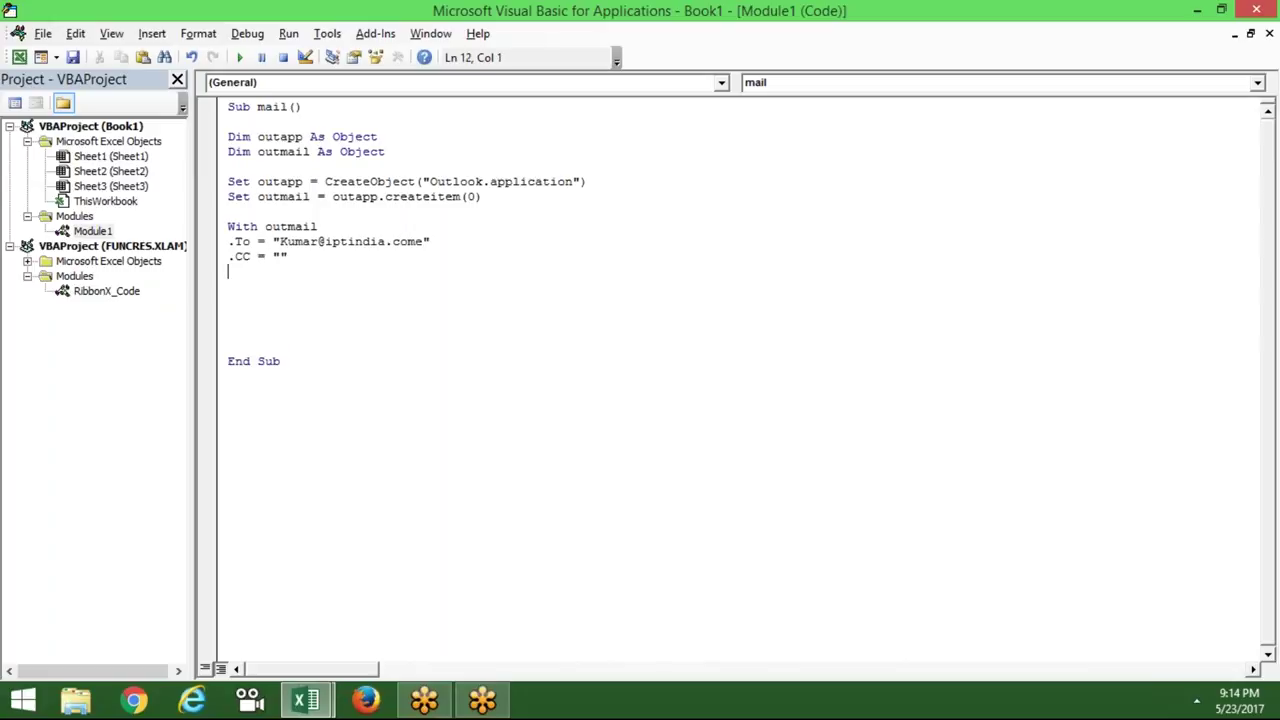
text(.BCC = "")
key(Return)
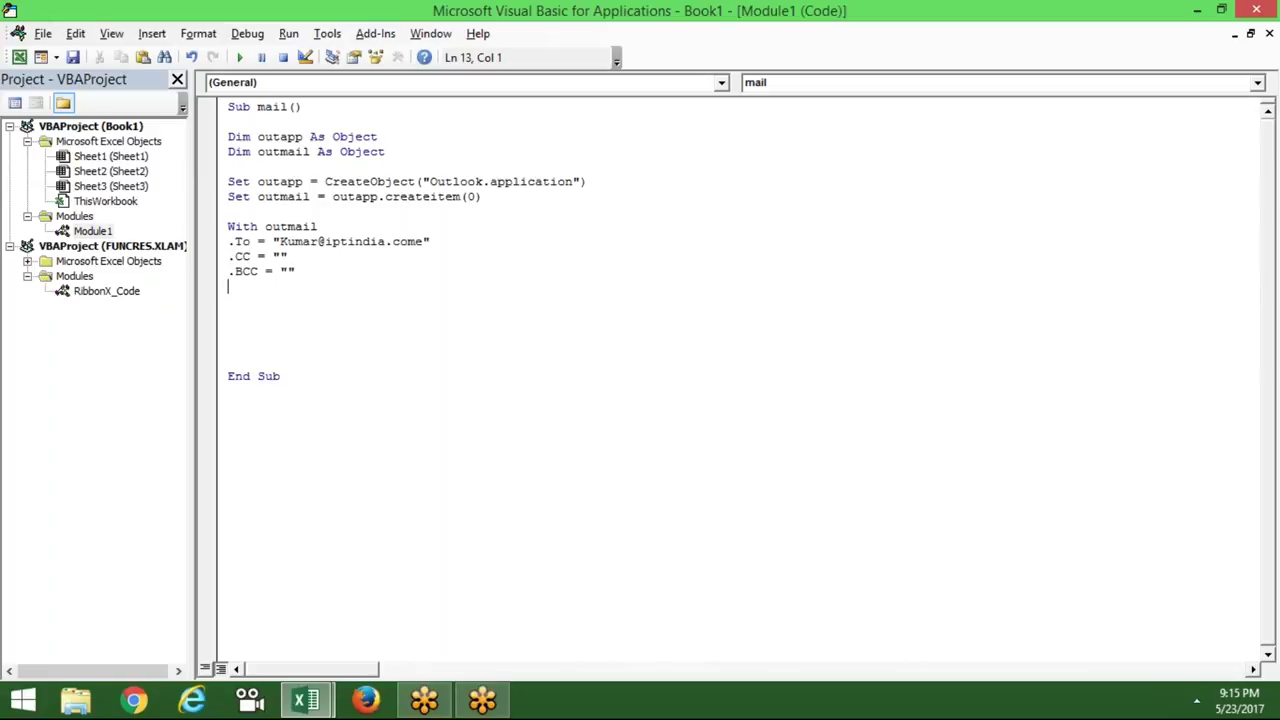
text(.)
text(Subject)
text(= )
text(")
text(Test")
- Add a .Body line 'Hi Please find attached File for Report', signed Thanks & Regards and the sender's name
key(Return)
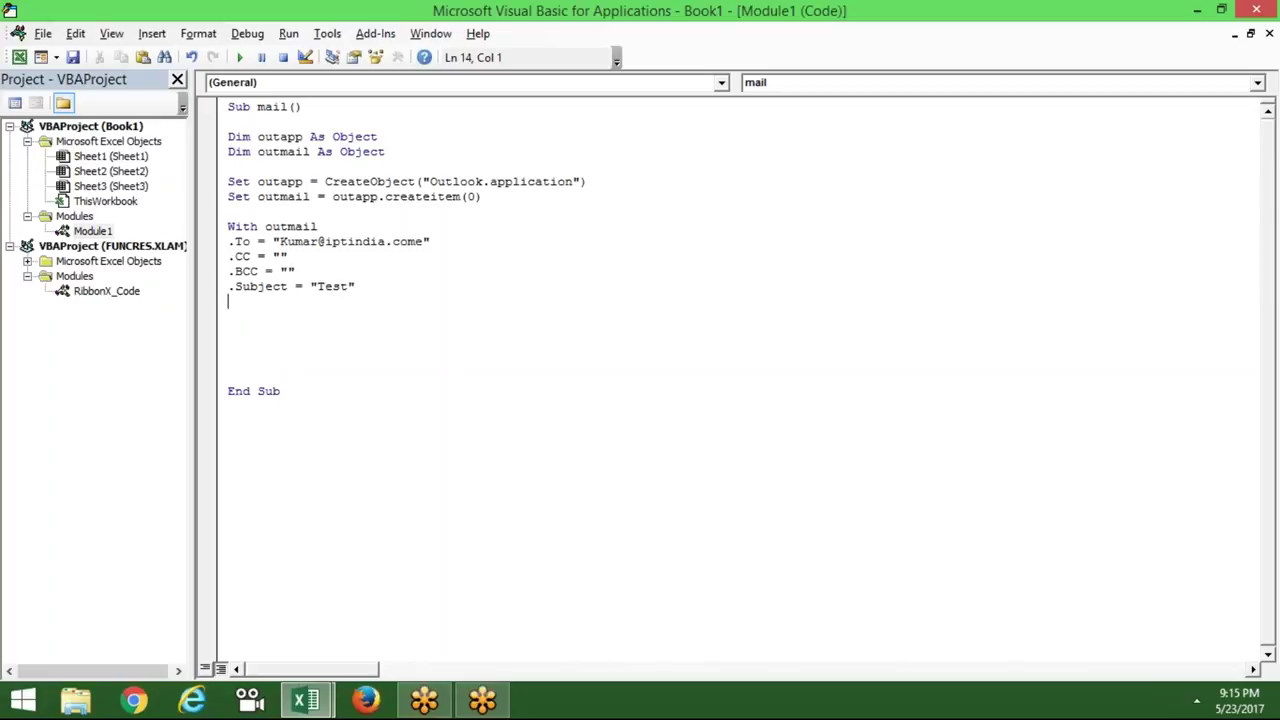
text(.Body =)
text("Hi)
text( Pleaaa)
key(BackSpace)
key(BackSpace)
text(se find attached )
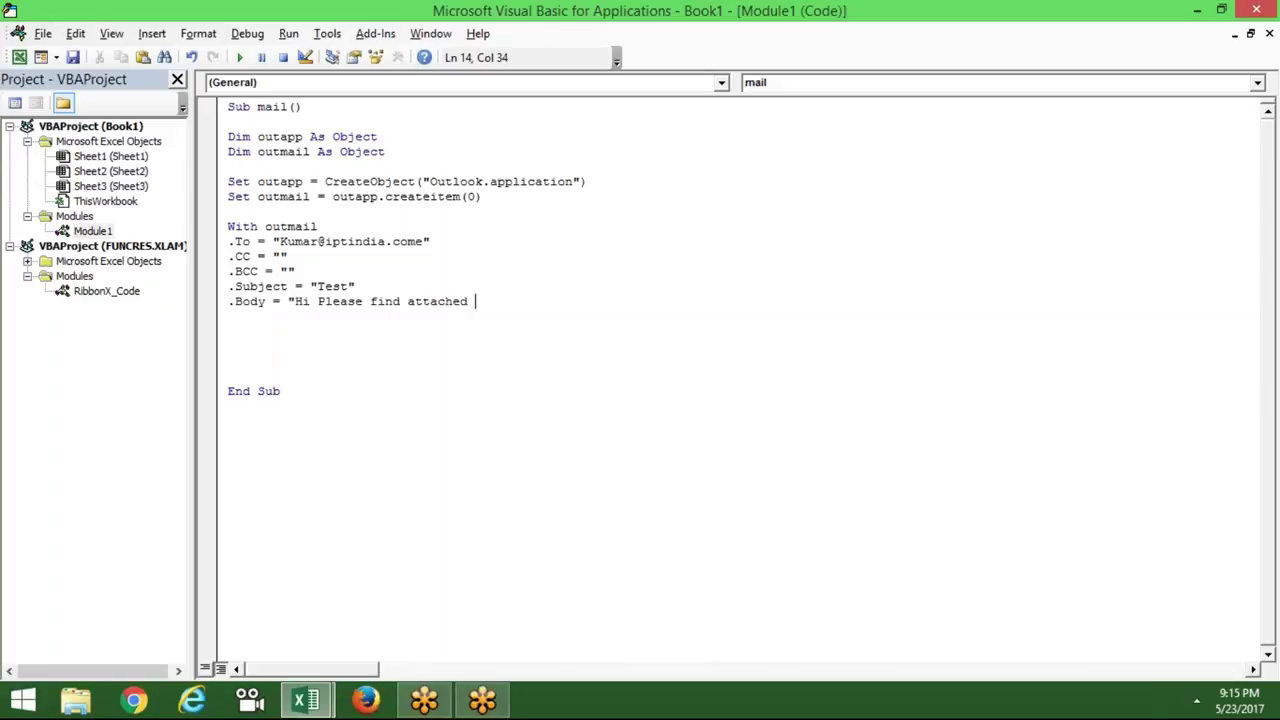
text(:))
key(BackSpace)
key(BackSpace)
text(File )
text(for )
text(Rpoer)
key(BackSpace)
key(BackSpace)
key(BackSpace)
key(BackSpace)
text(eport )
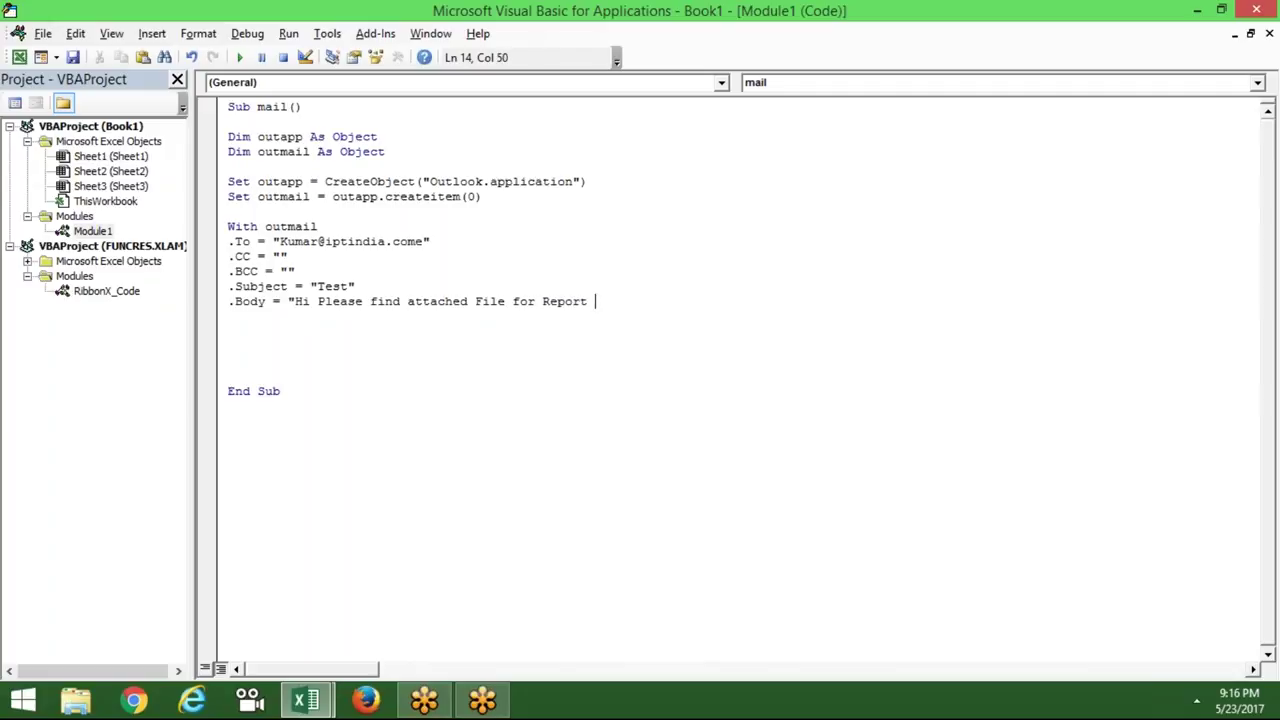
text(Thanks & Re)
text(gards)
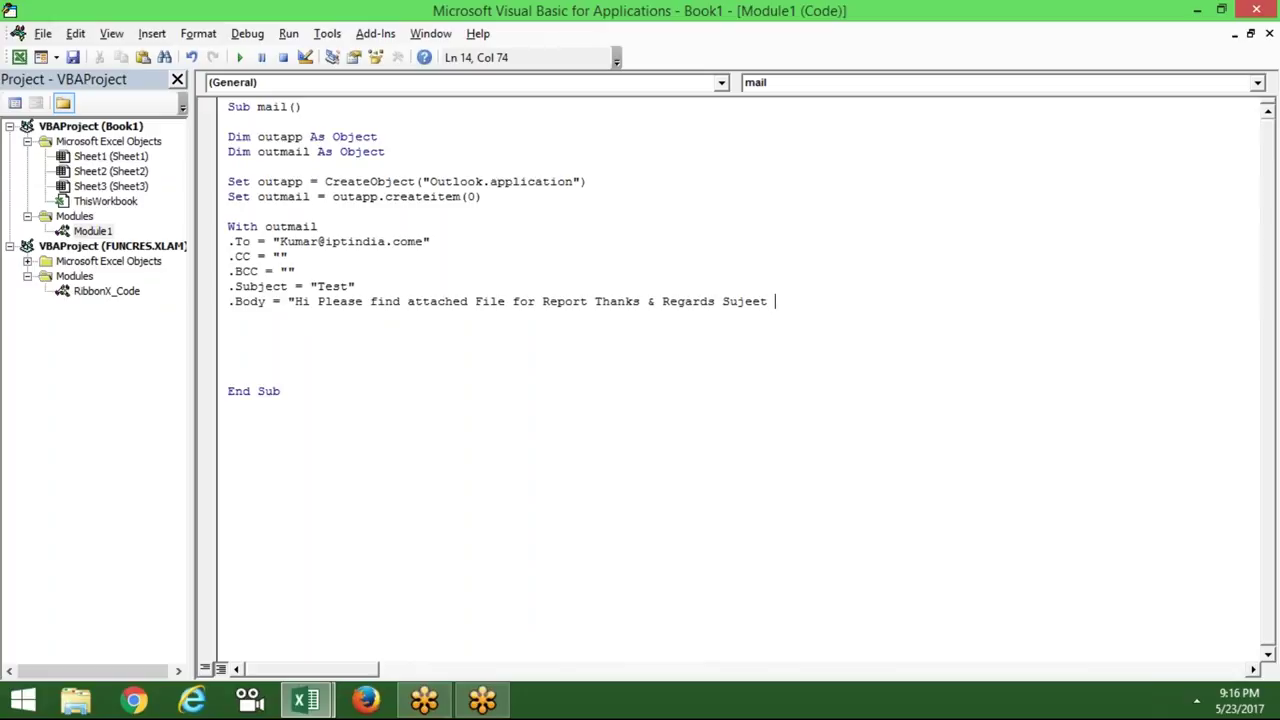
text(")
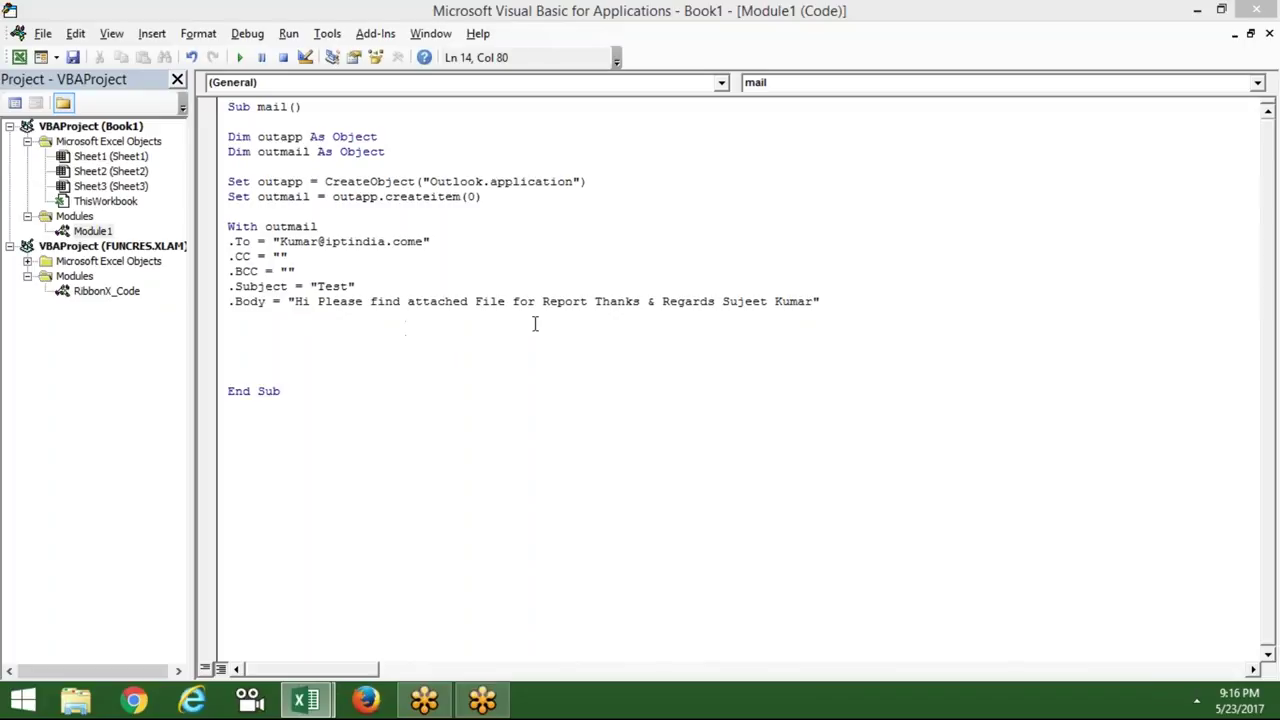
- Place the cursor at the end of the .To address and highlight the body text
click(425, 241)
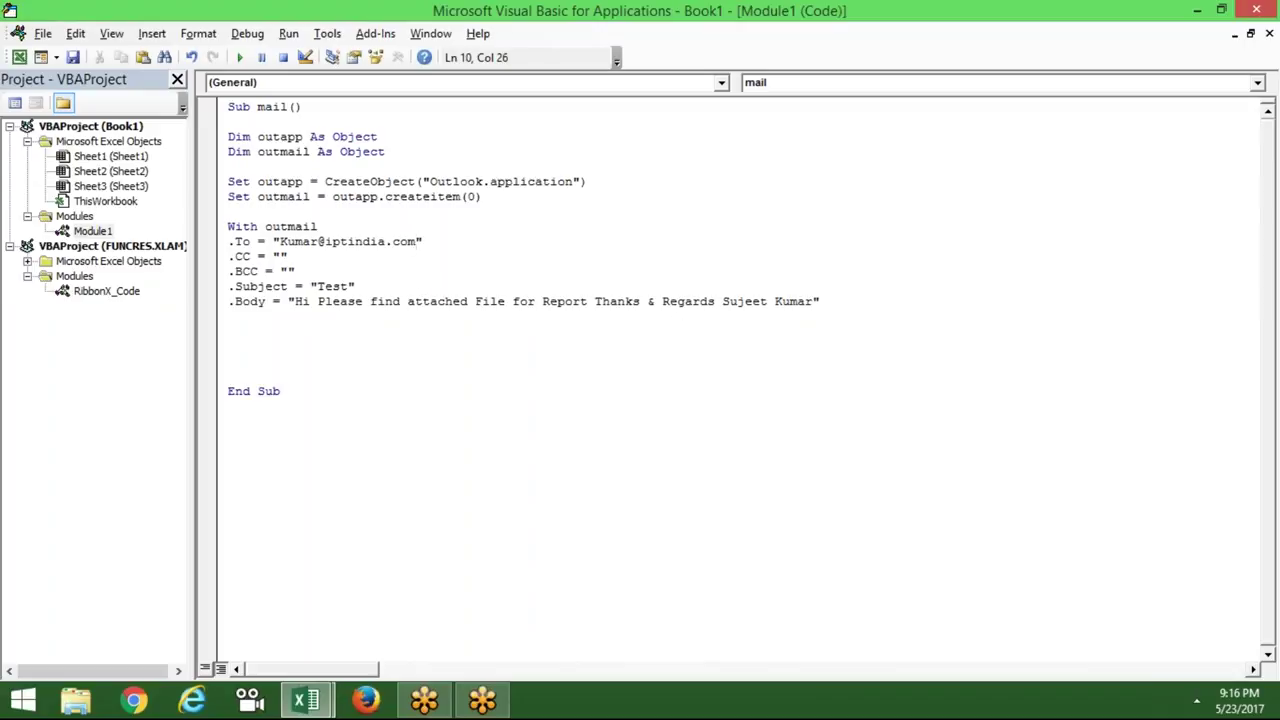
drag(425, 286, 414, 301)
click(412, 303)
click(385, 321)
- Copy the .To recipient address into Sheet1 cell A1, then return to the editor
drag(286, 301, 822, 301)
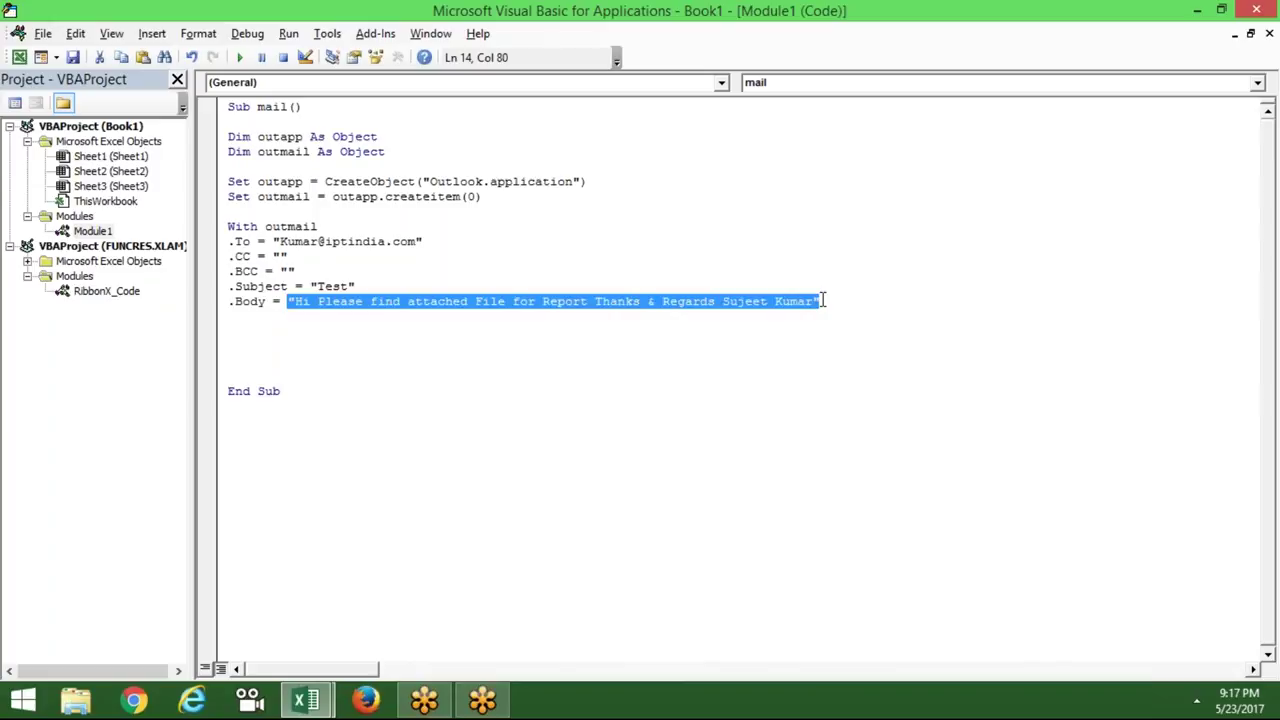
drag(424, 241, 272, 248)
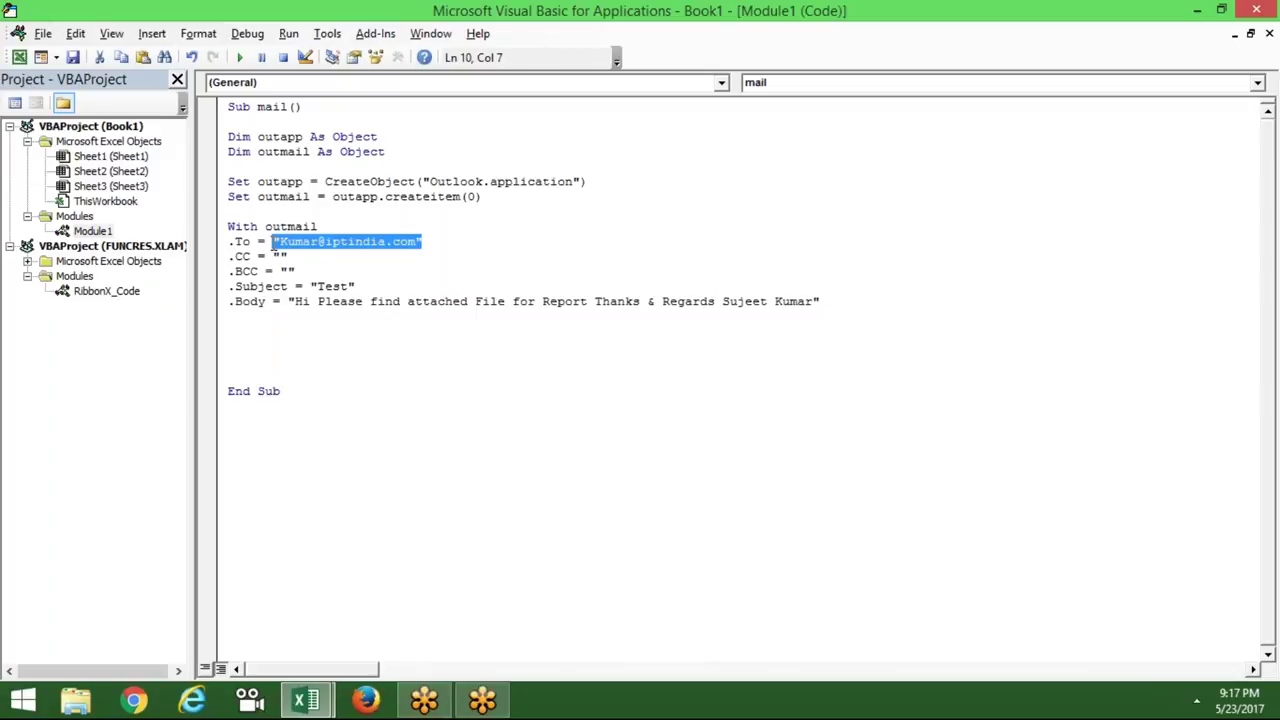
key(ctrl+c)
key(alt+Tab)
click(60, 217)
key(ctrl+v)
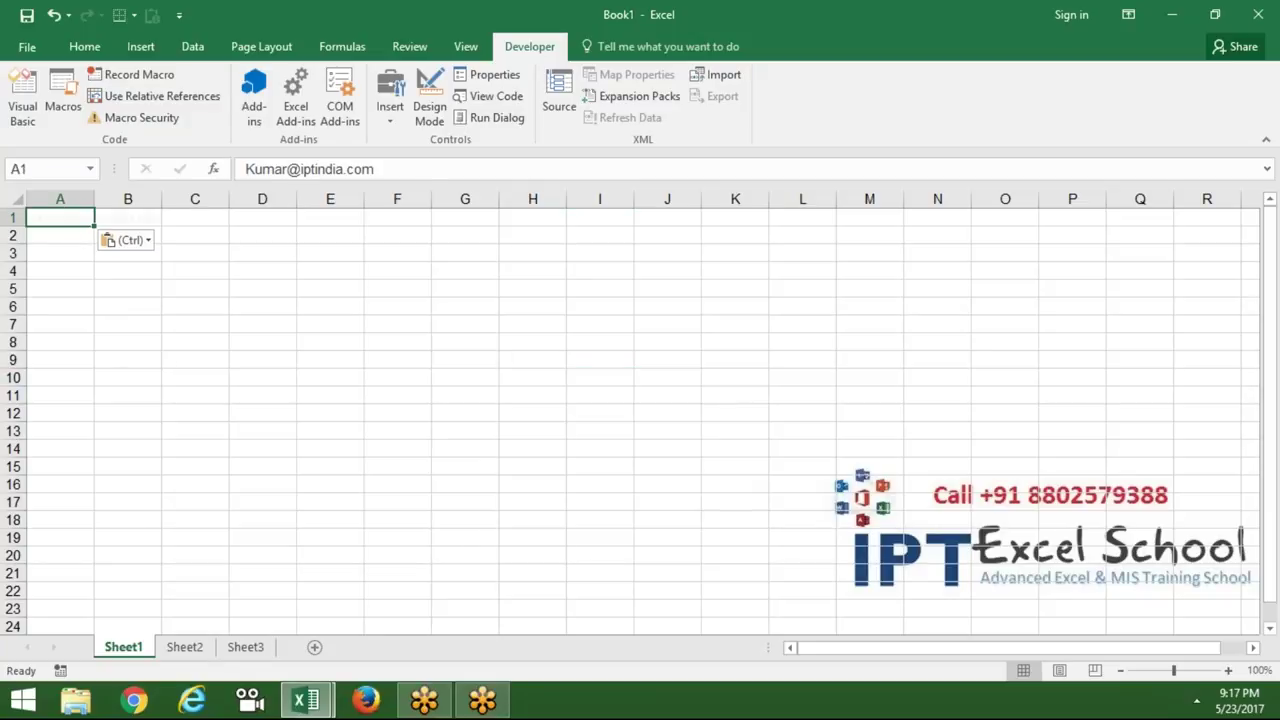
click(308, 234)
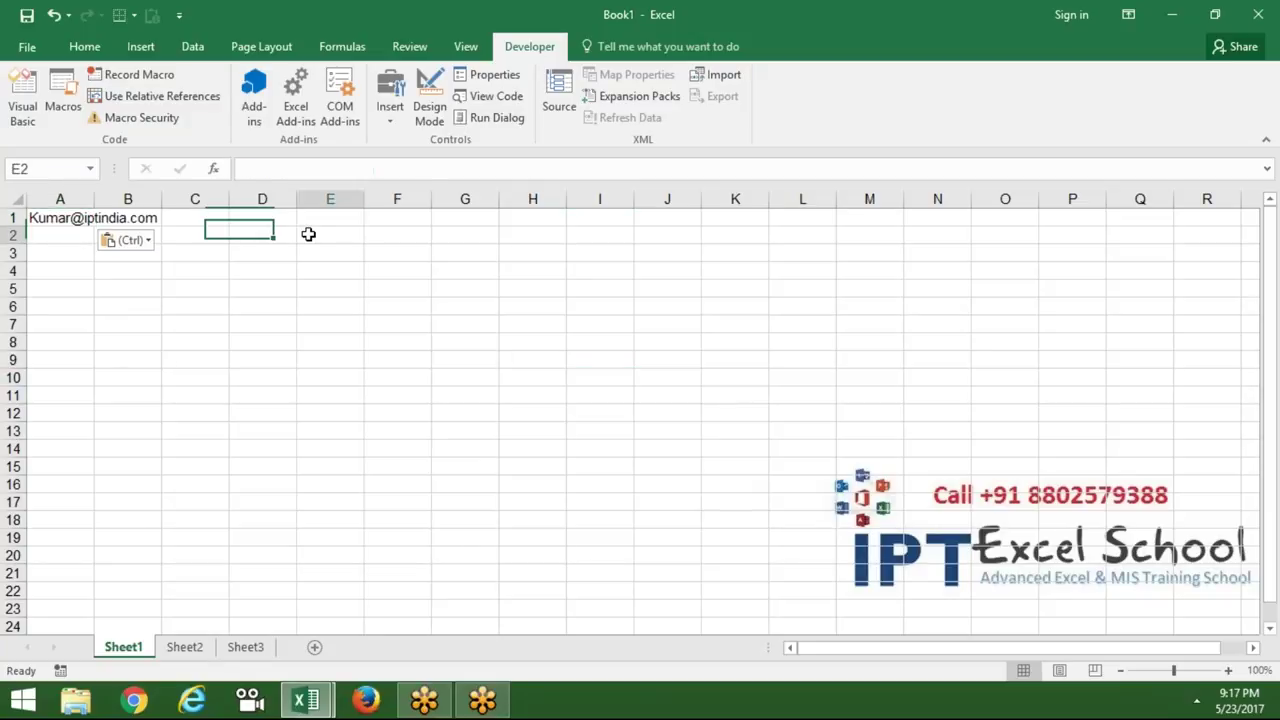
key(alt+Tab)
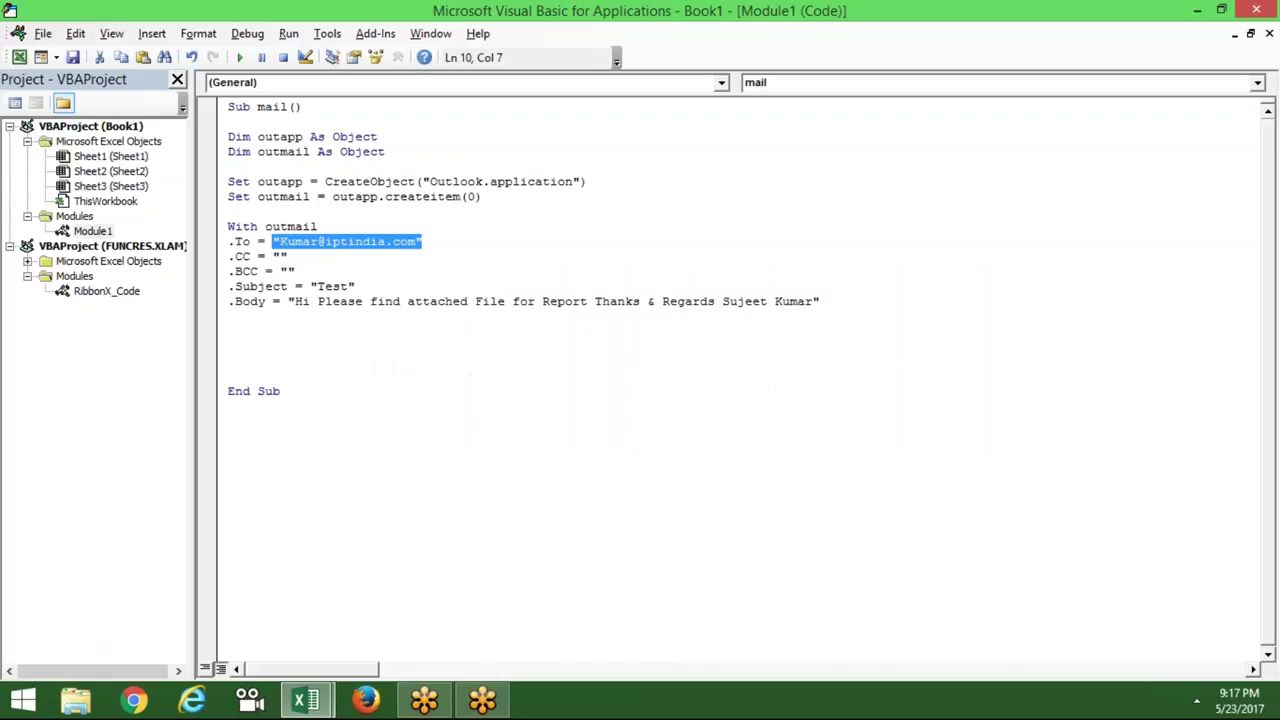
- Replace the .To address with Range("A1").Value using the Value completion
text(range()
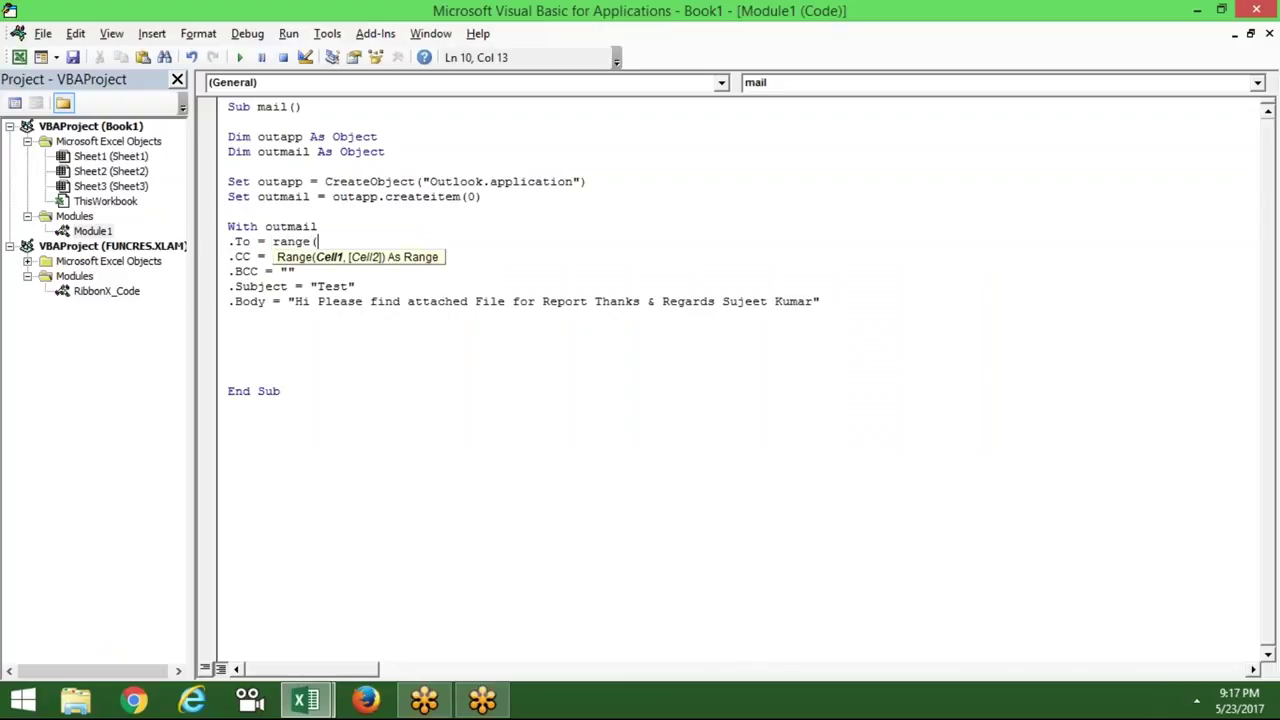
text("A)
text(1")
text().v)
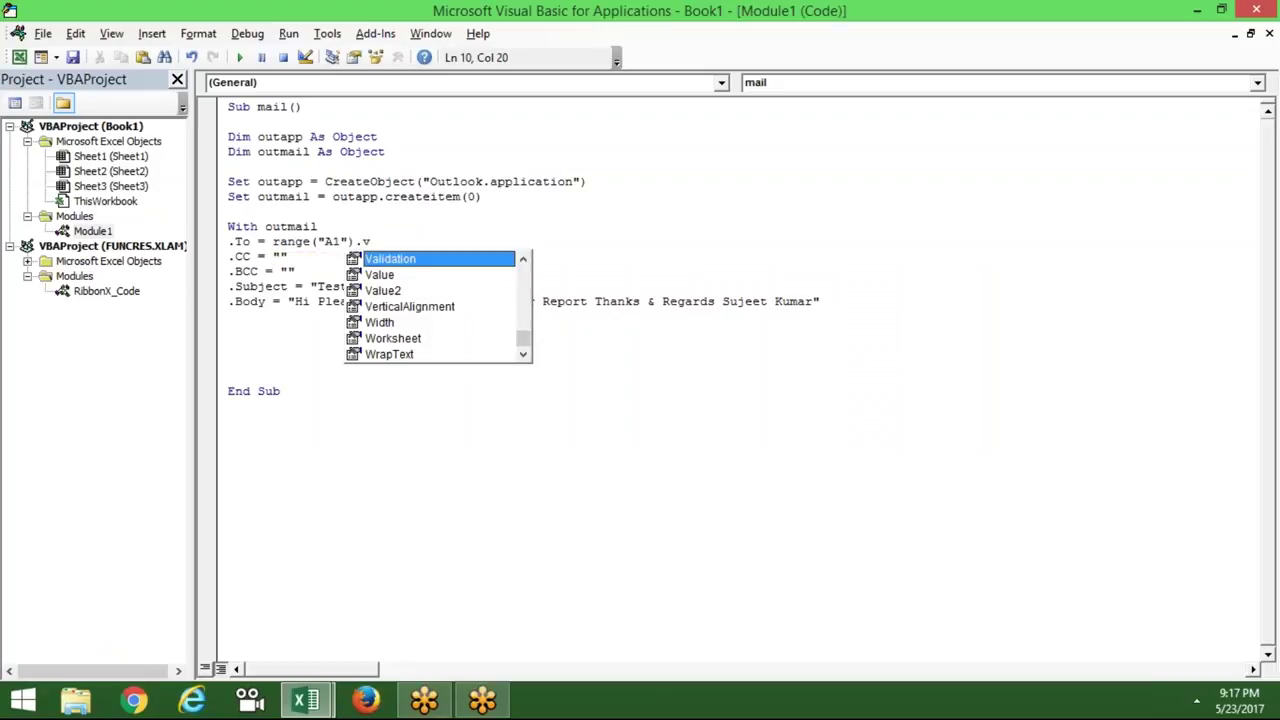
key(Down)
key(Tab)
click(340, 272)
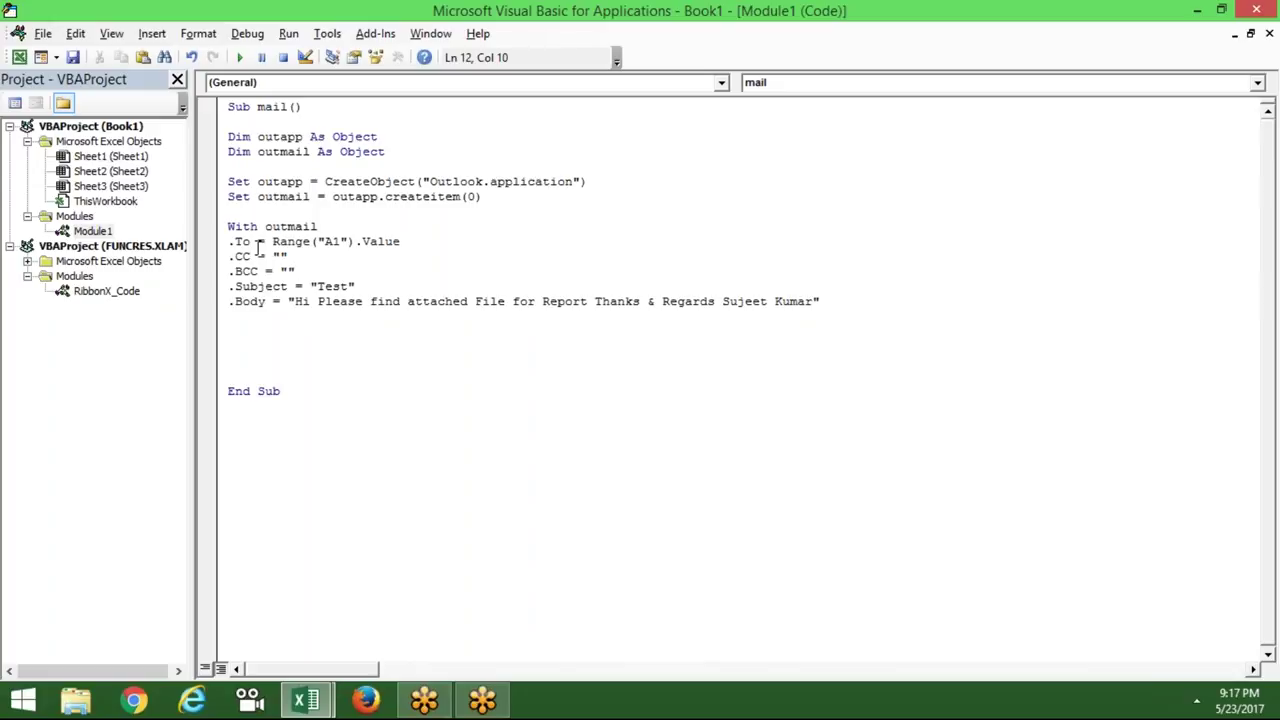
double_click(338, 244)
drag(414, 241, 270, 243)
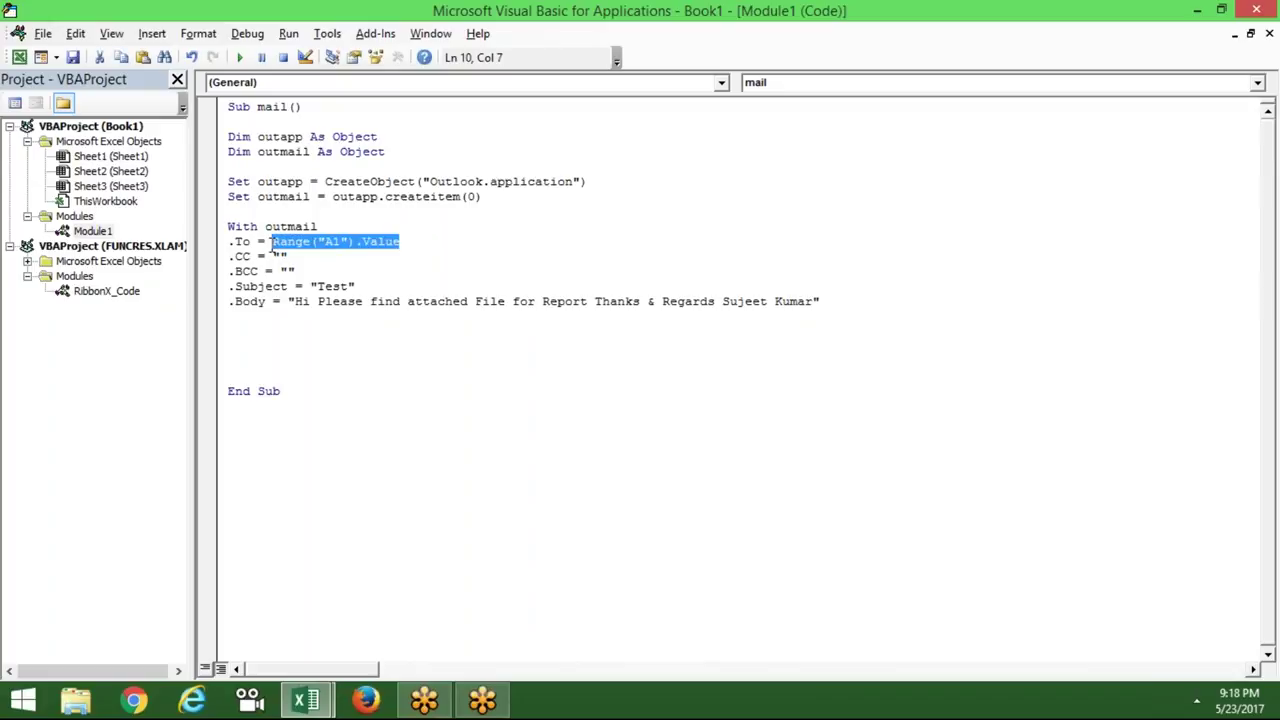
- Put the recipient's e-mail address back on the .To line as a quoted string
text(")
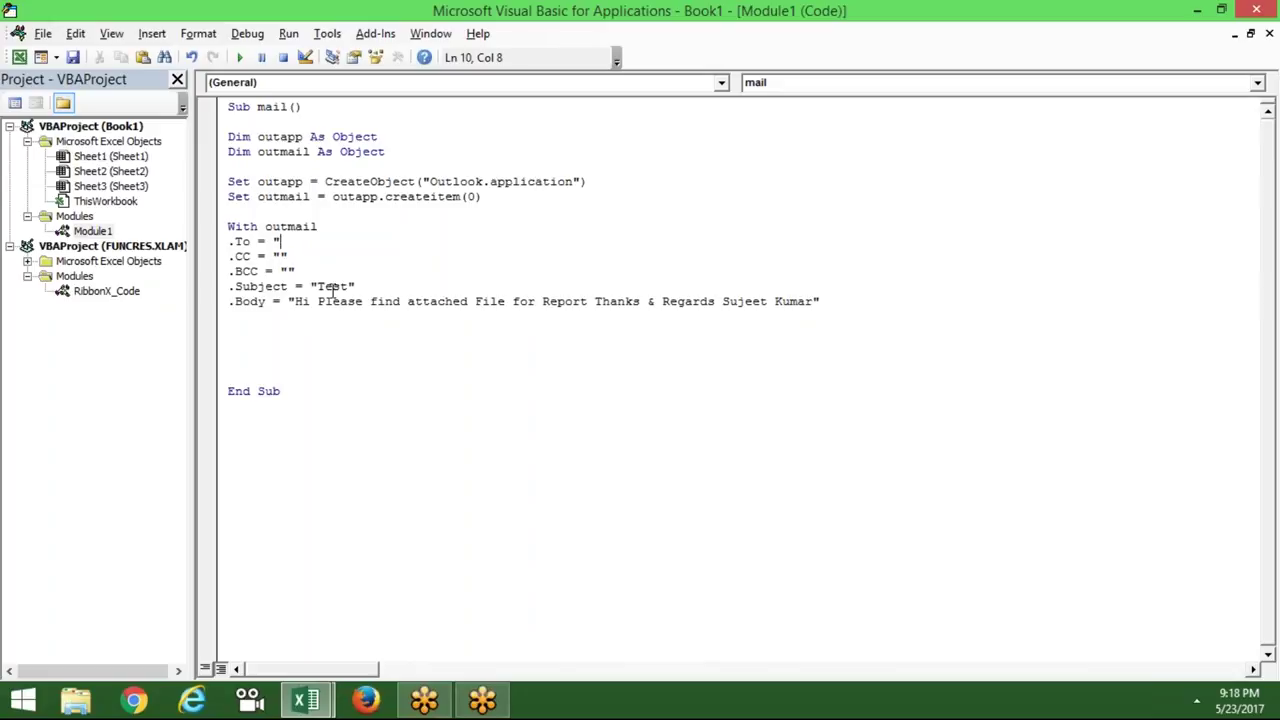
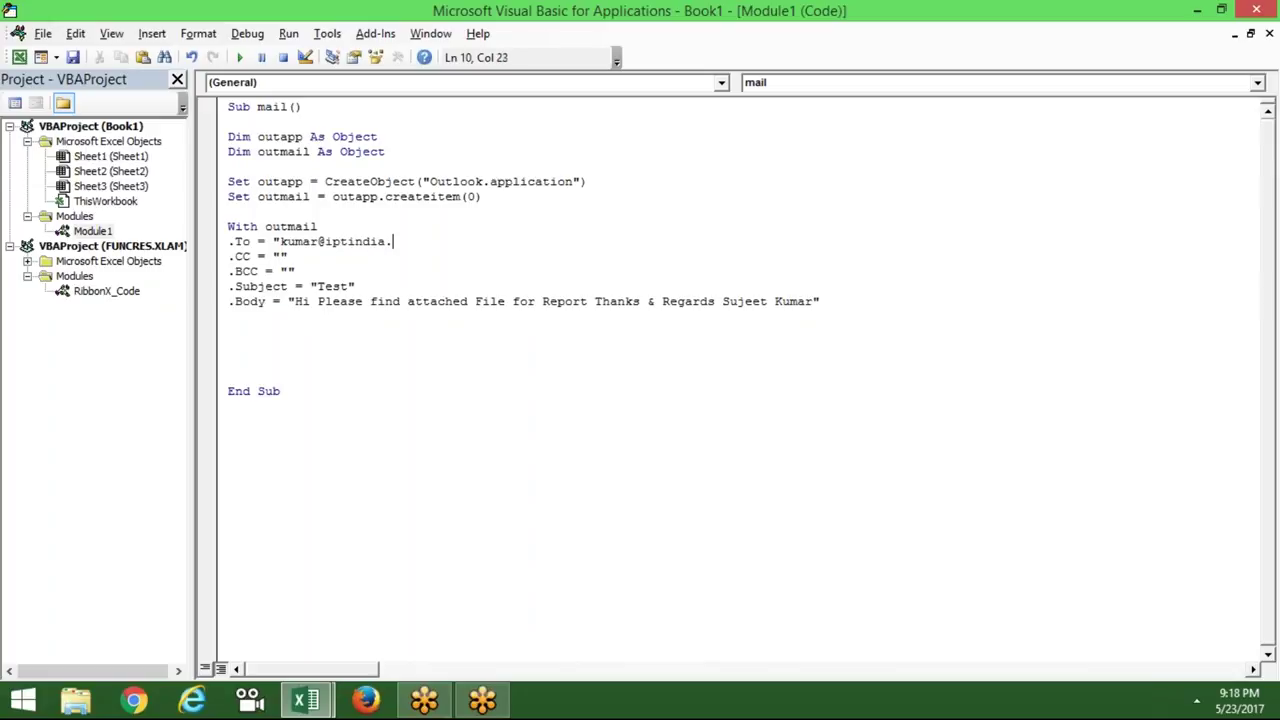
text(")
click(387, 300)
click(416, 246)
text(,)
key(BackSpace)
click(272, 411)
click(262, 316)
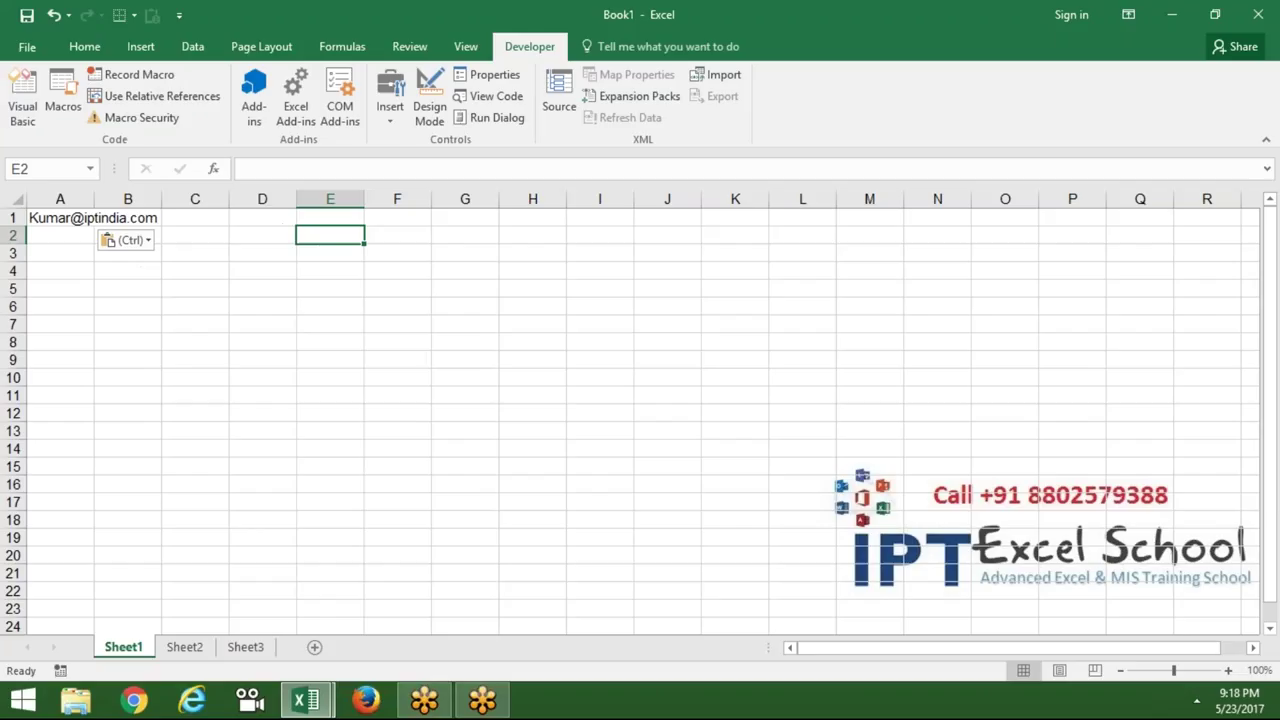
key(alt+F11)
drag(68, 220, 67, 317)
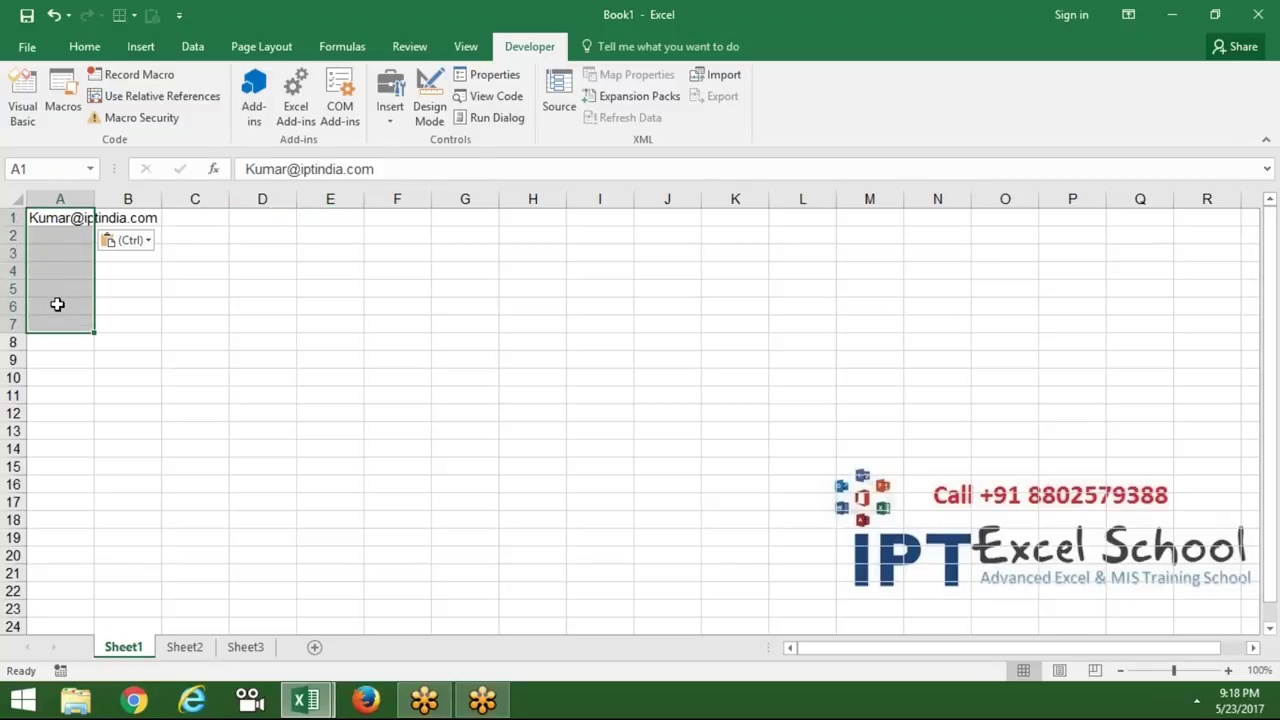
key(alt+F11)
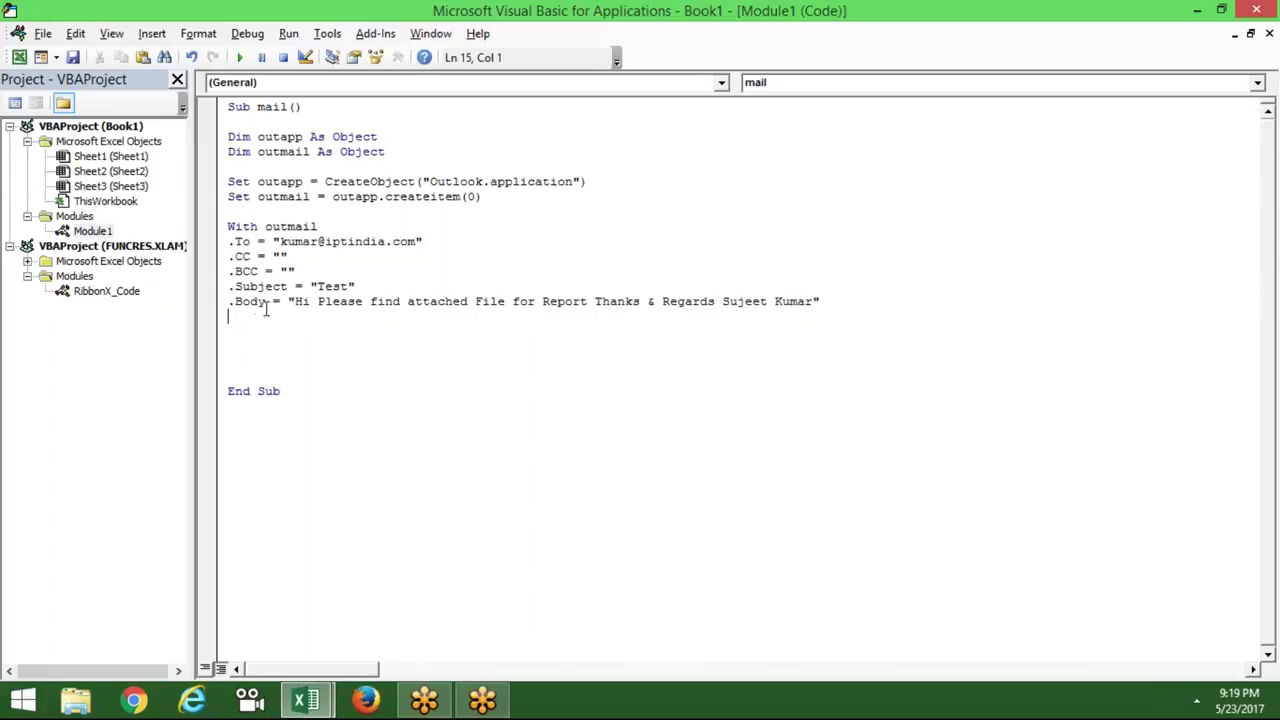
double_click(265, 288)
click(258, 302)
click(420, 243)
text(,)
key(alt+F11)
drag(45, 218, 50, 468)
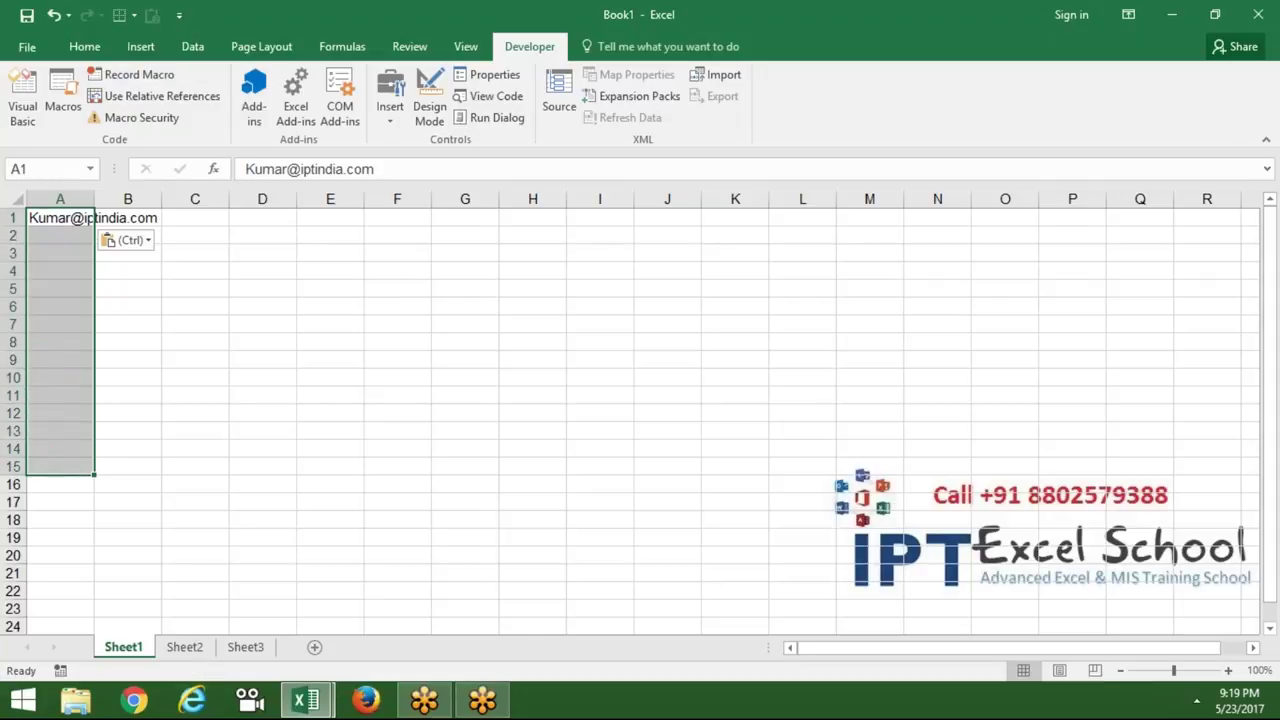
key(alt+F11)
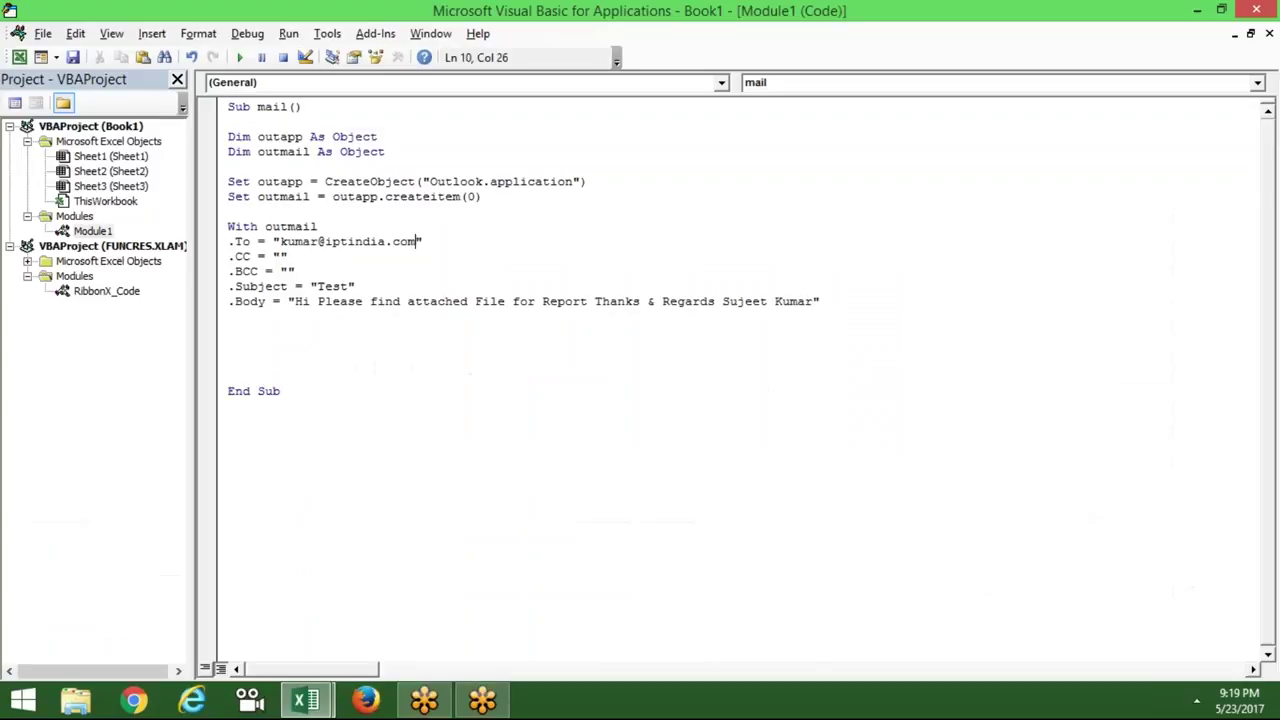
click(232, 226)
- Insert For i = 1 To 10 above With outmail and set .To to Range("A" & i).Value
click(230, 212)
text(fori = 1 to 10)
click(390, 242)
key(End)
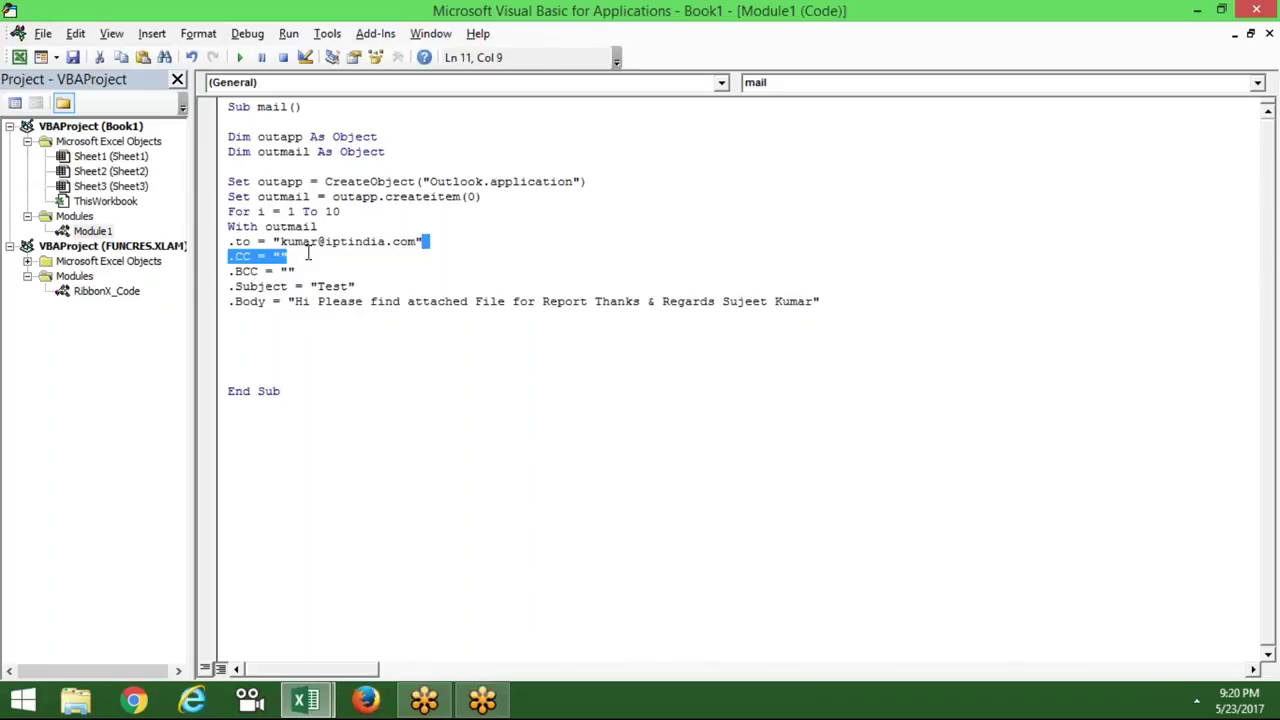
drag(423, 241, 272, 242)
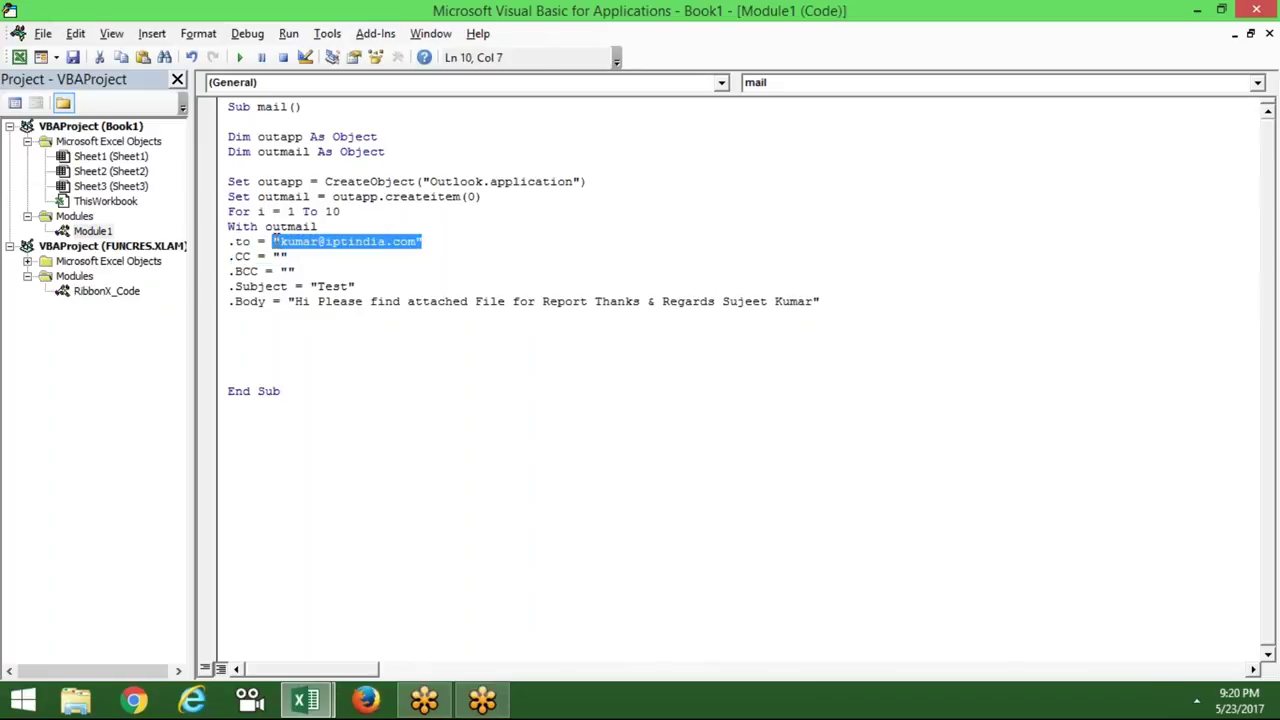
text(range)
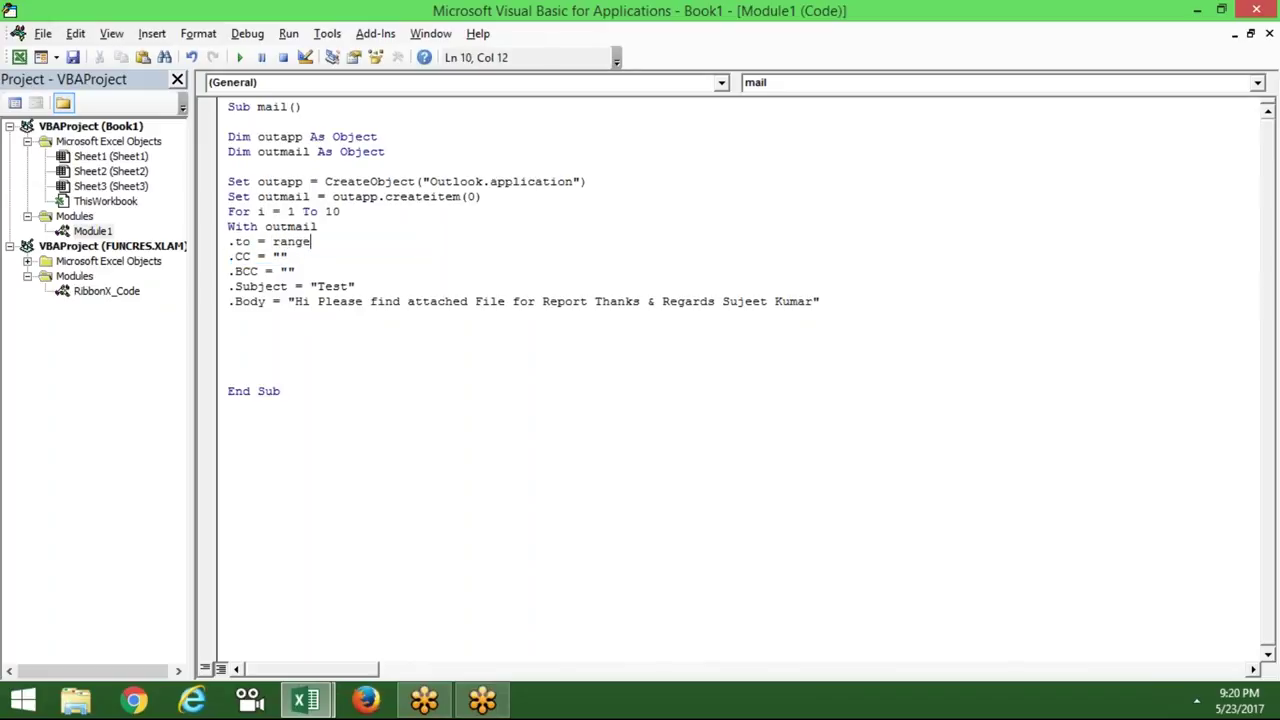
text(("A)
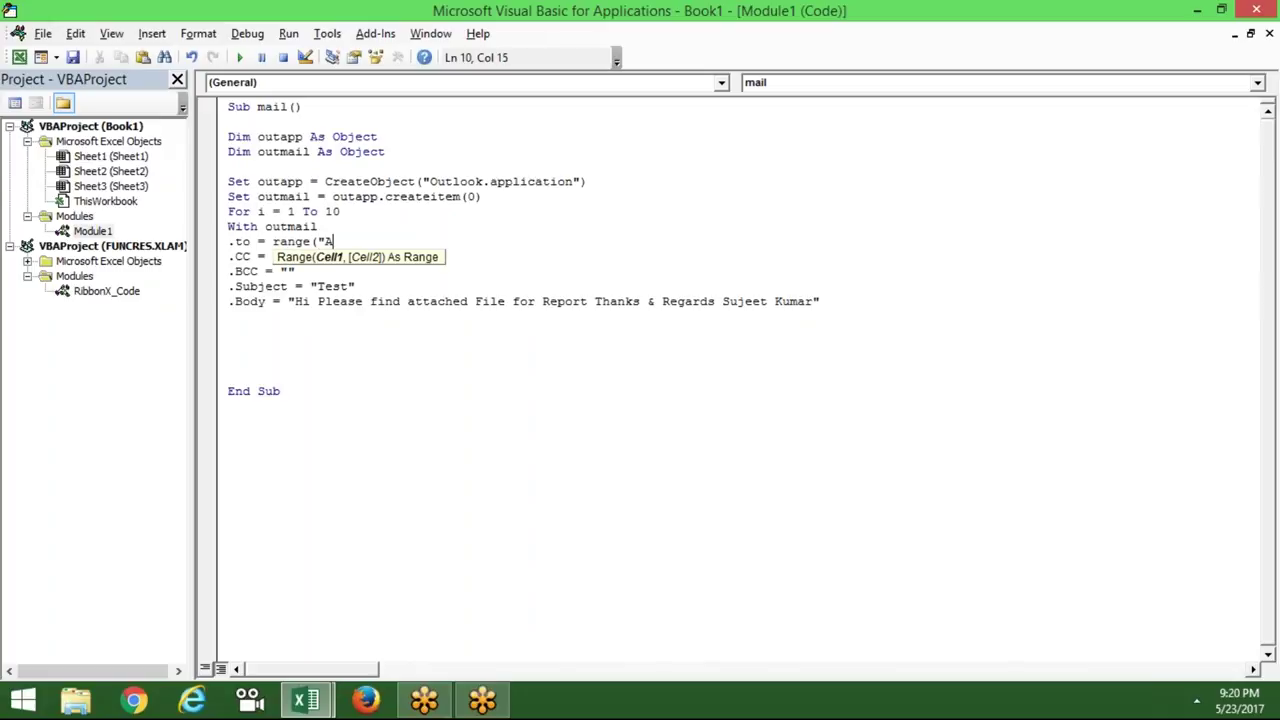
text(" & i))
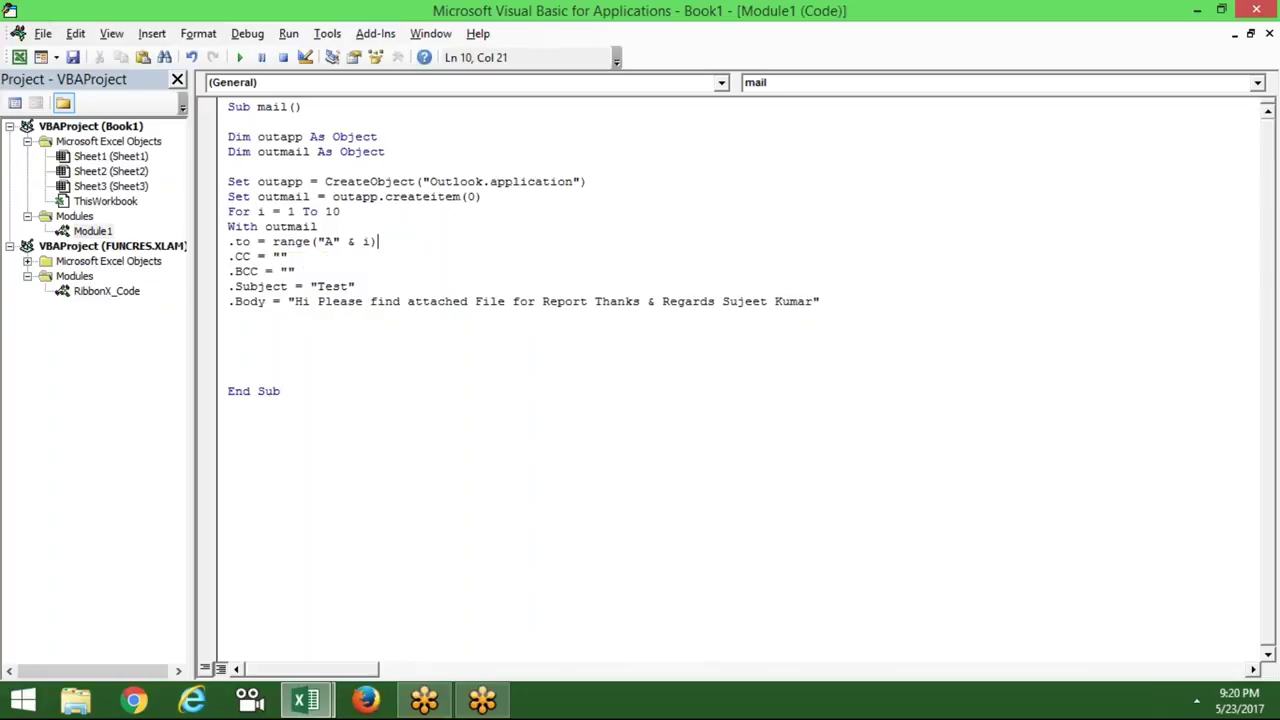
text(.va)
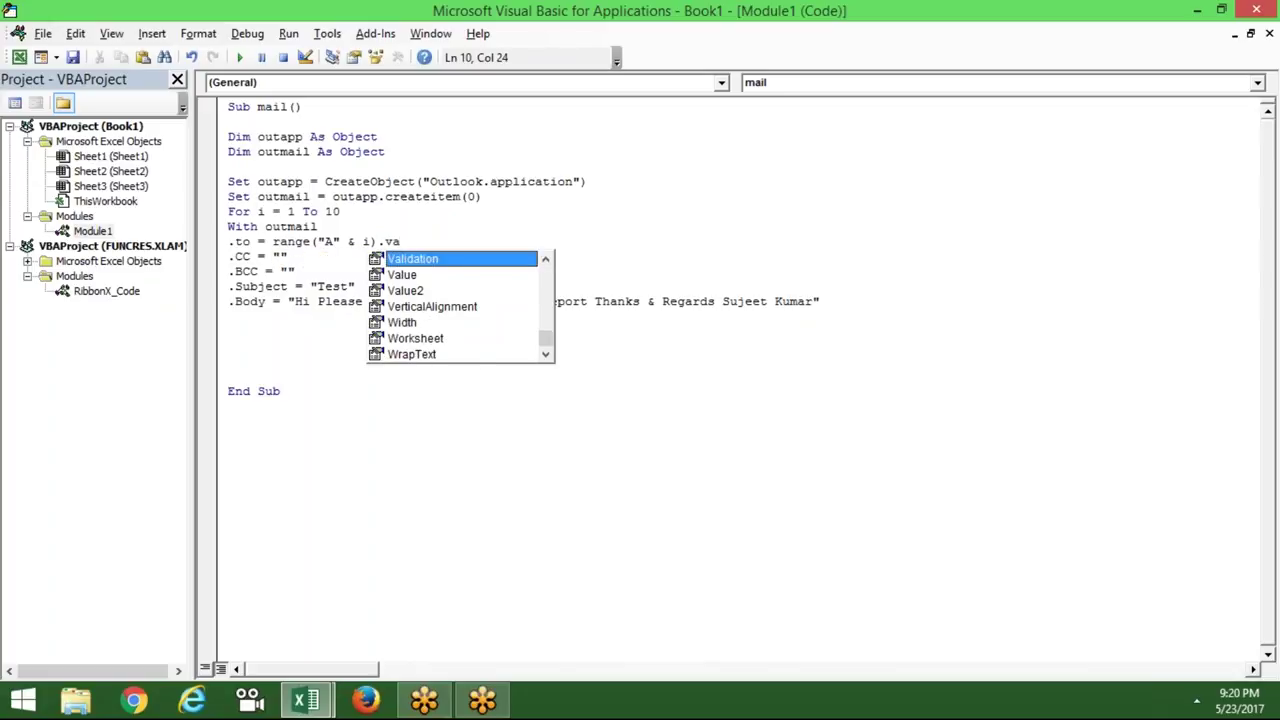
key(Down)
key(Tab)
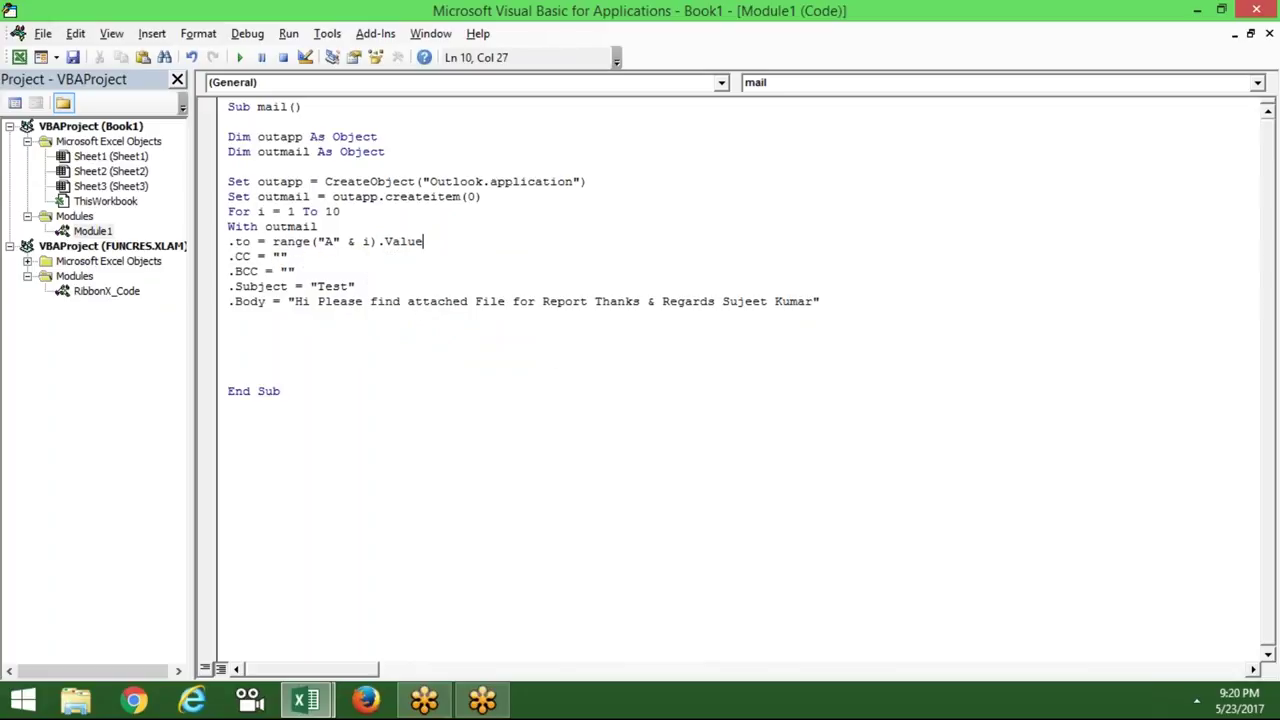
click(288, 271)
- Delete the For i = 1 To 10 line and put a literal quoted recipient e-mail address back on .To
drag(341, 212, 220, 210)
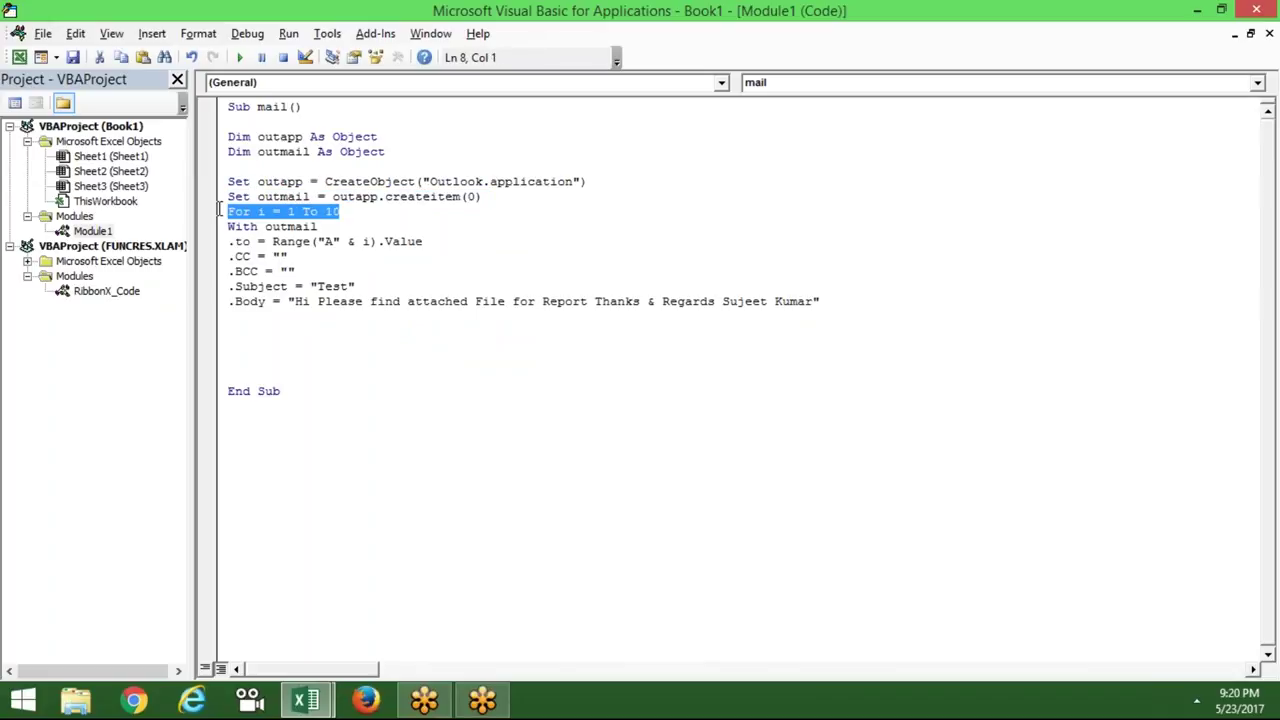
key(Delete)
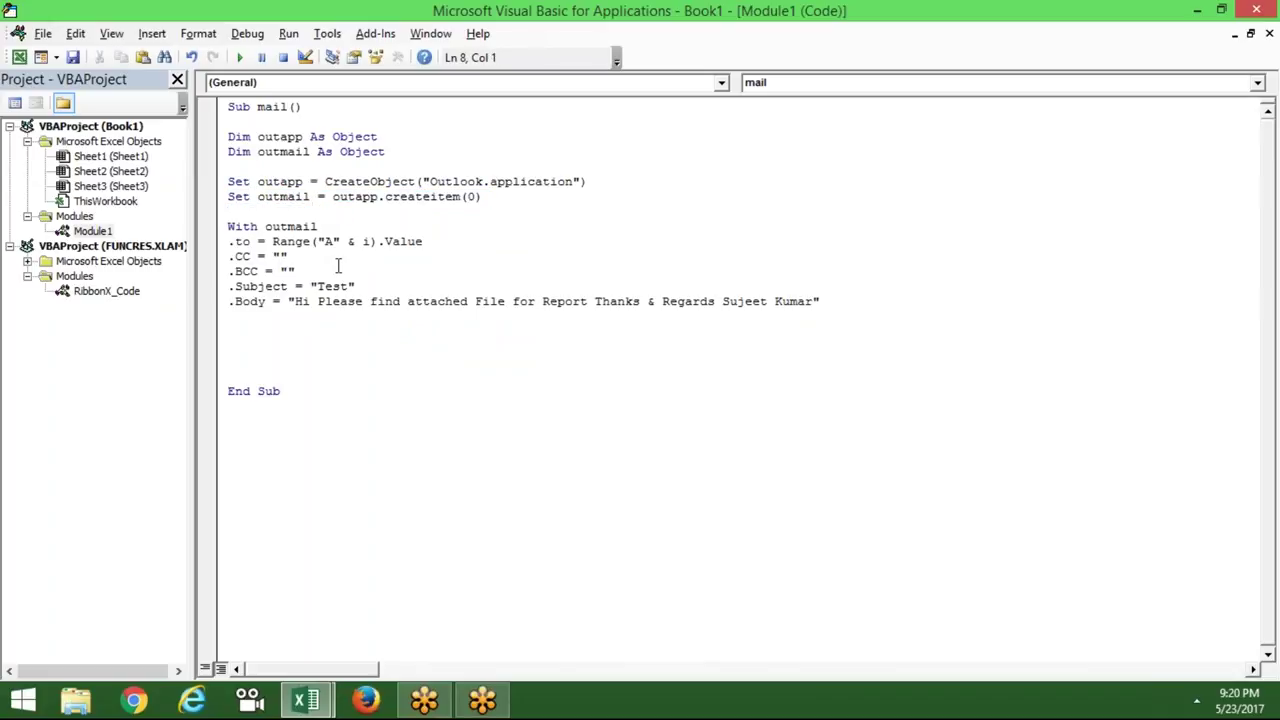
drag(425, 241, 272, 241)
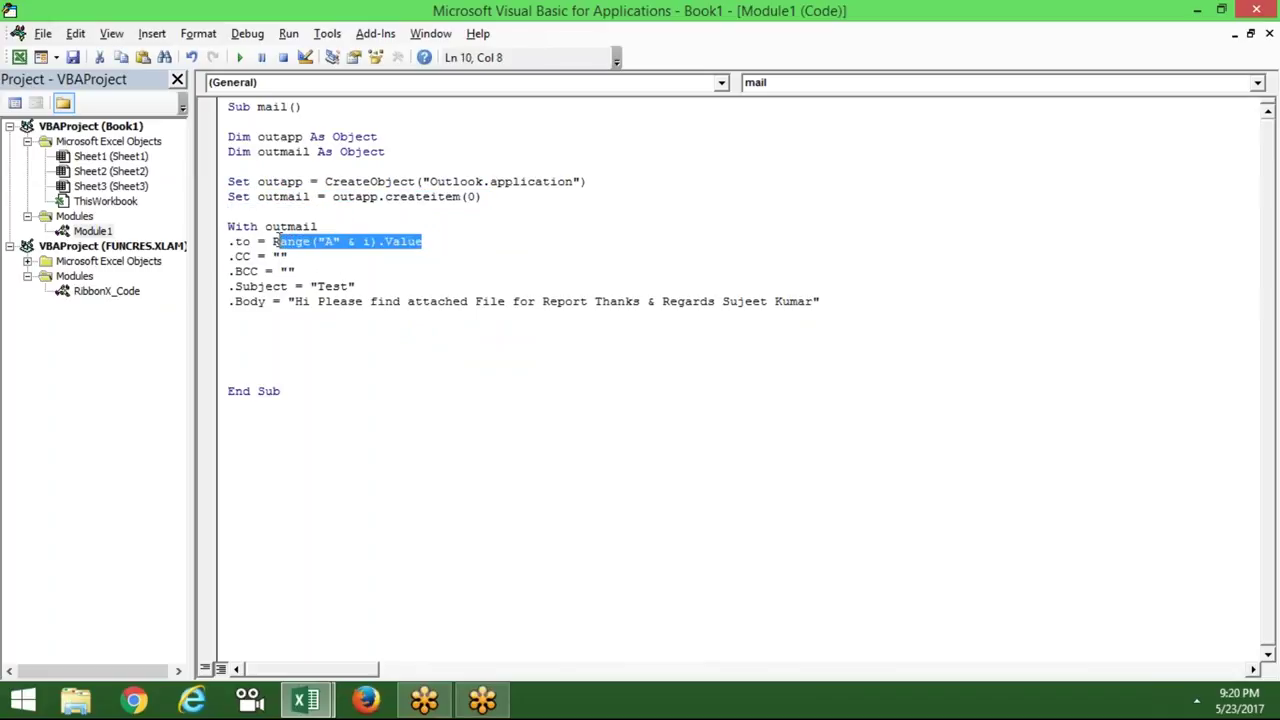
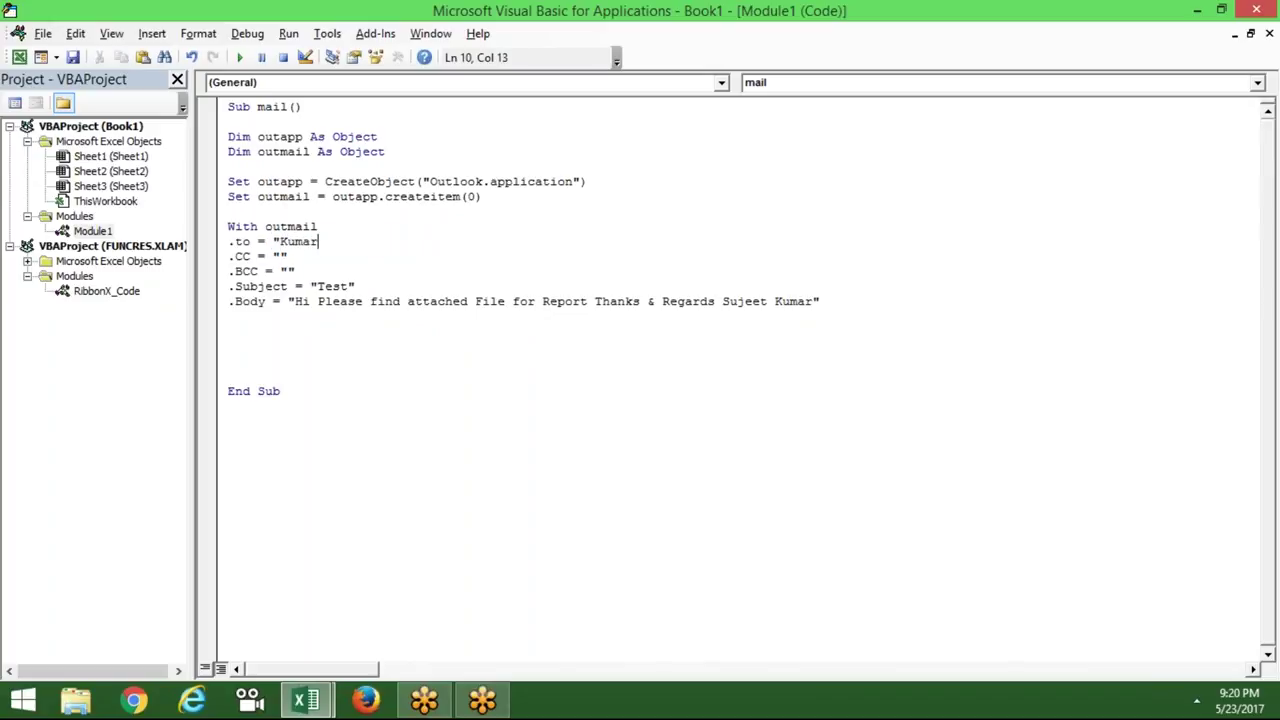
click(327, 311)
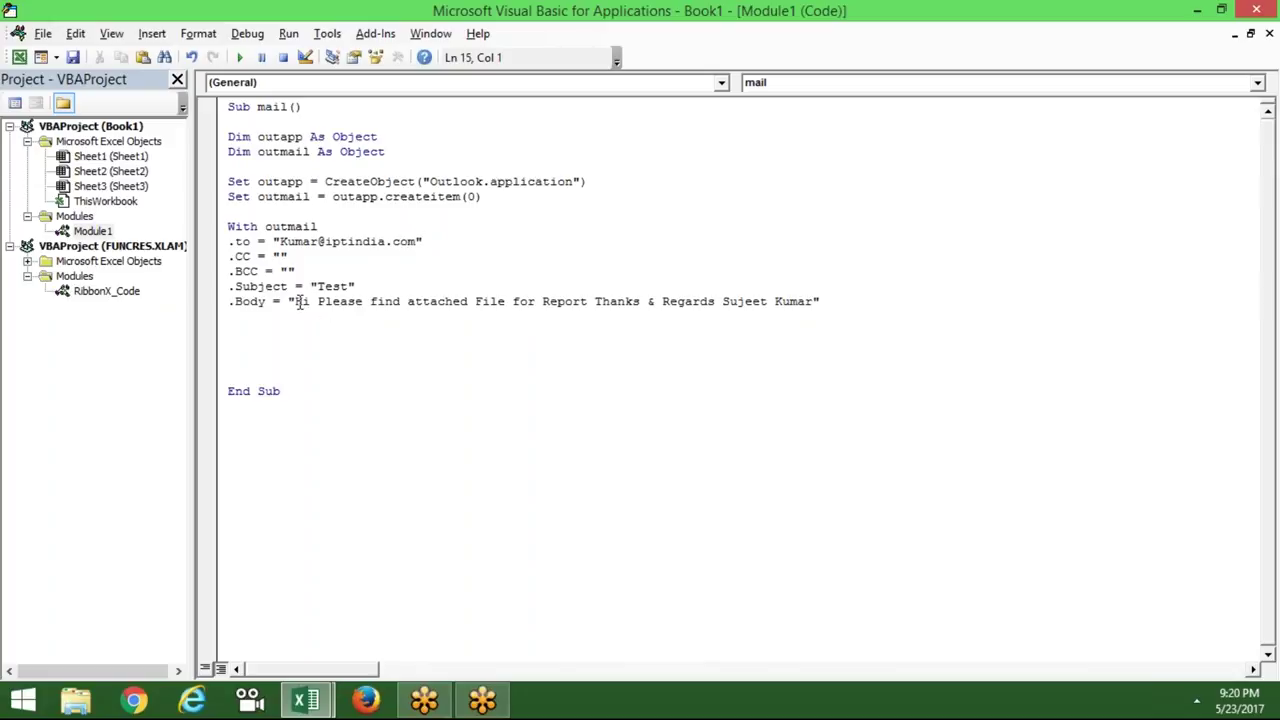
- Split the .Body text after "Hi" and after the message with & vbNewLine &
drag(289, 301, 822, 302)
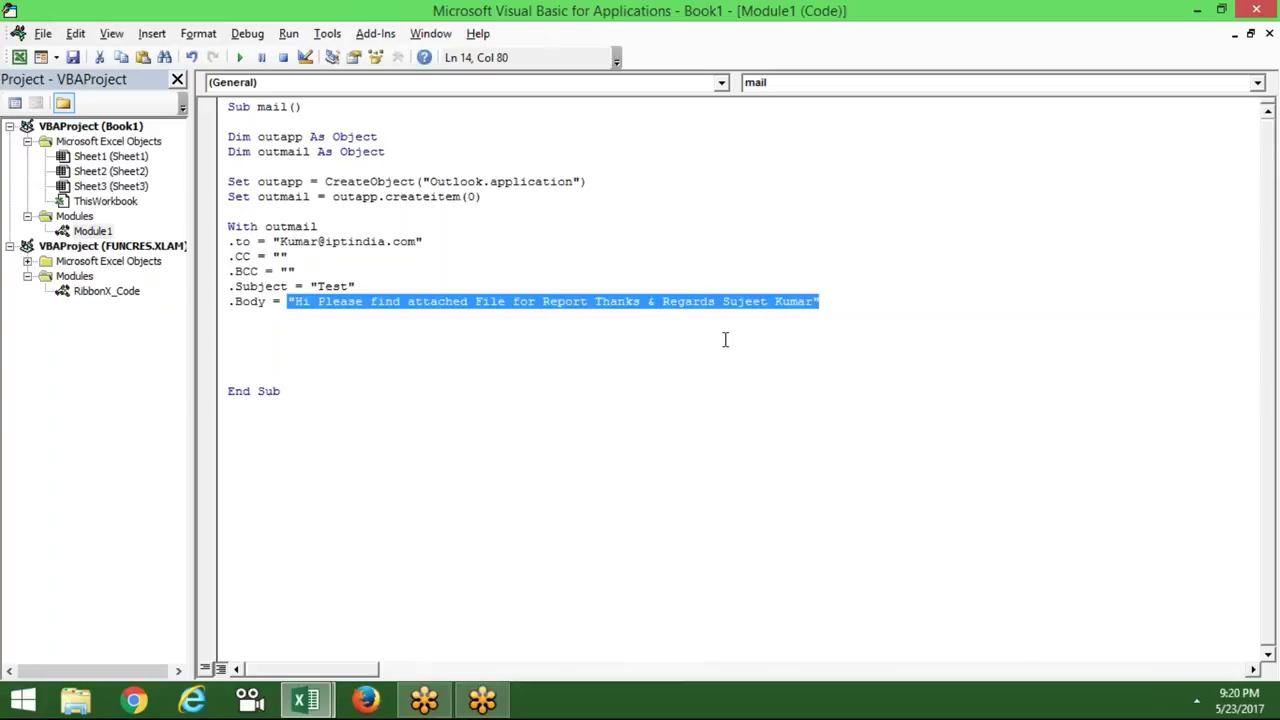
click(588, 359)
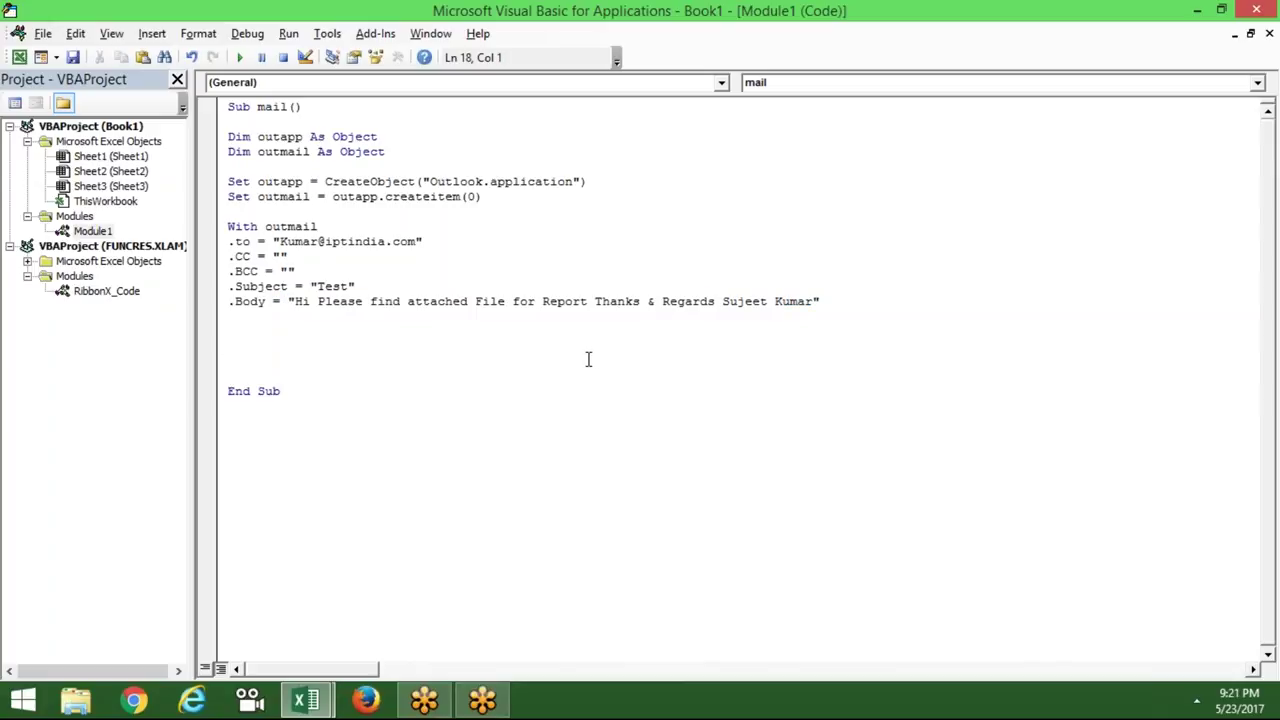
click(313, 302)
text(" )
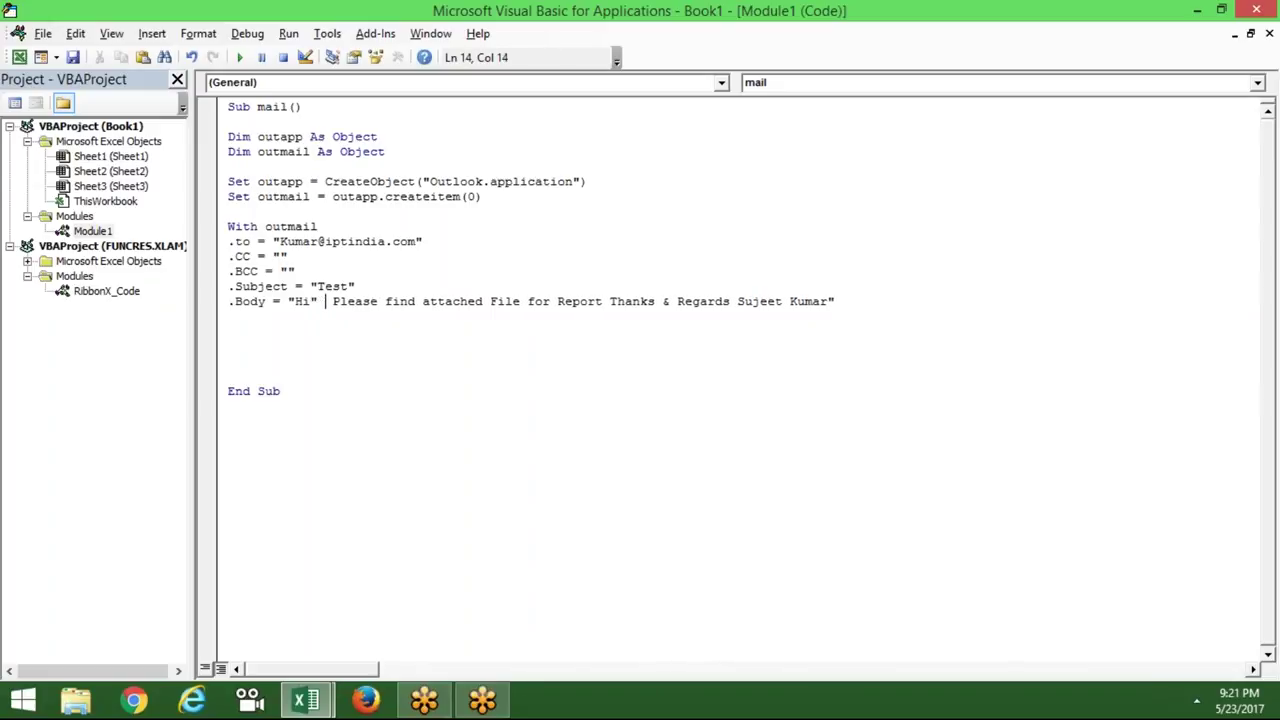
text(& )
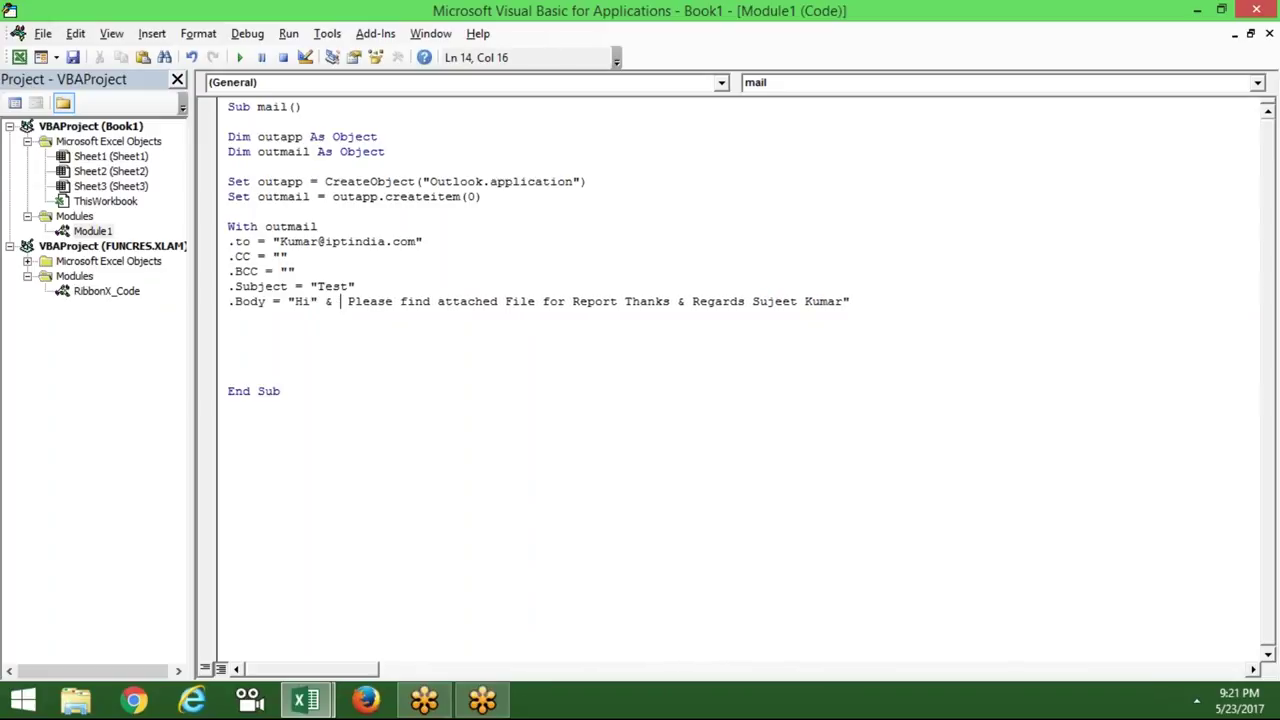
text(vbnewline)
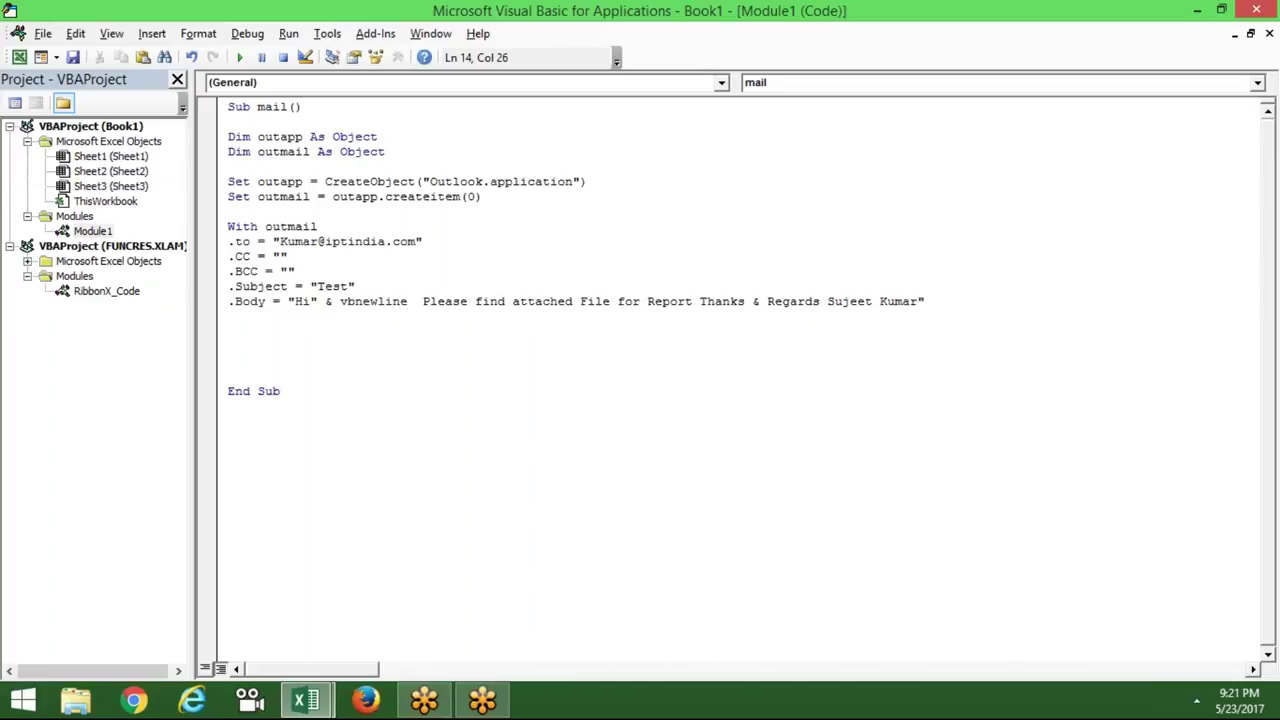
text( & )
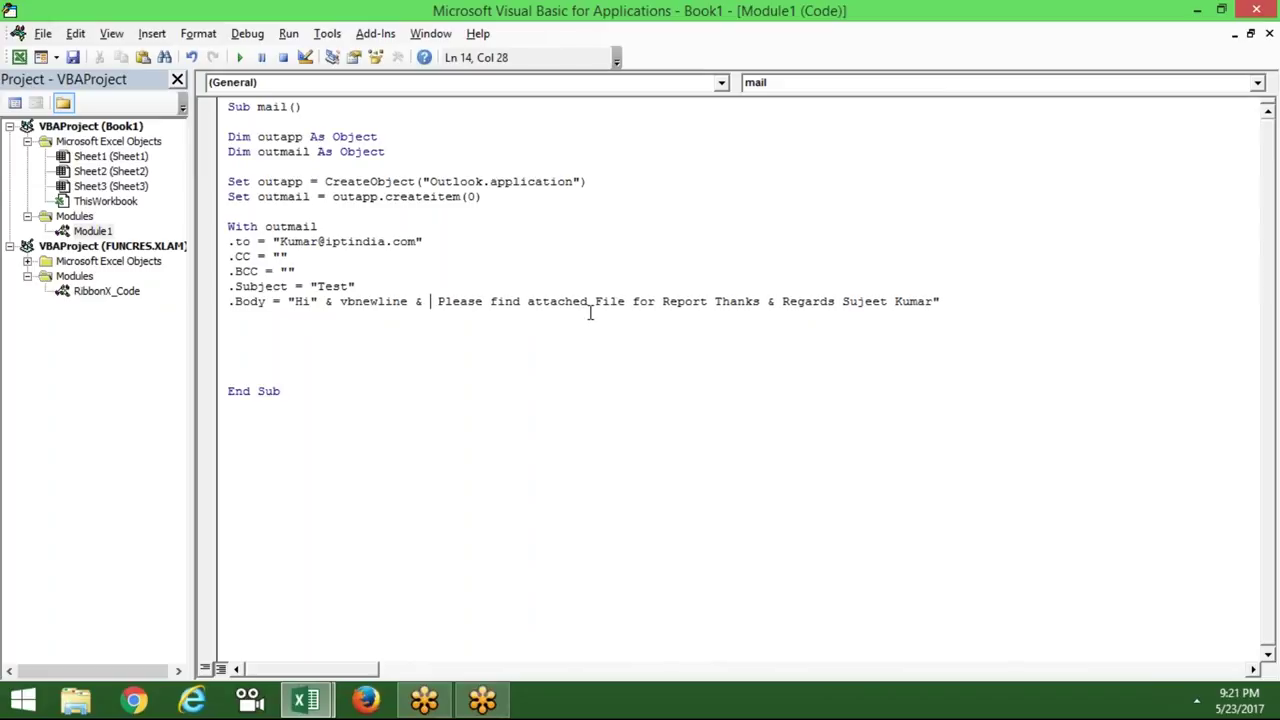
text(")
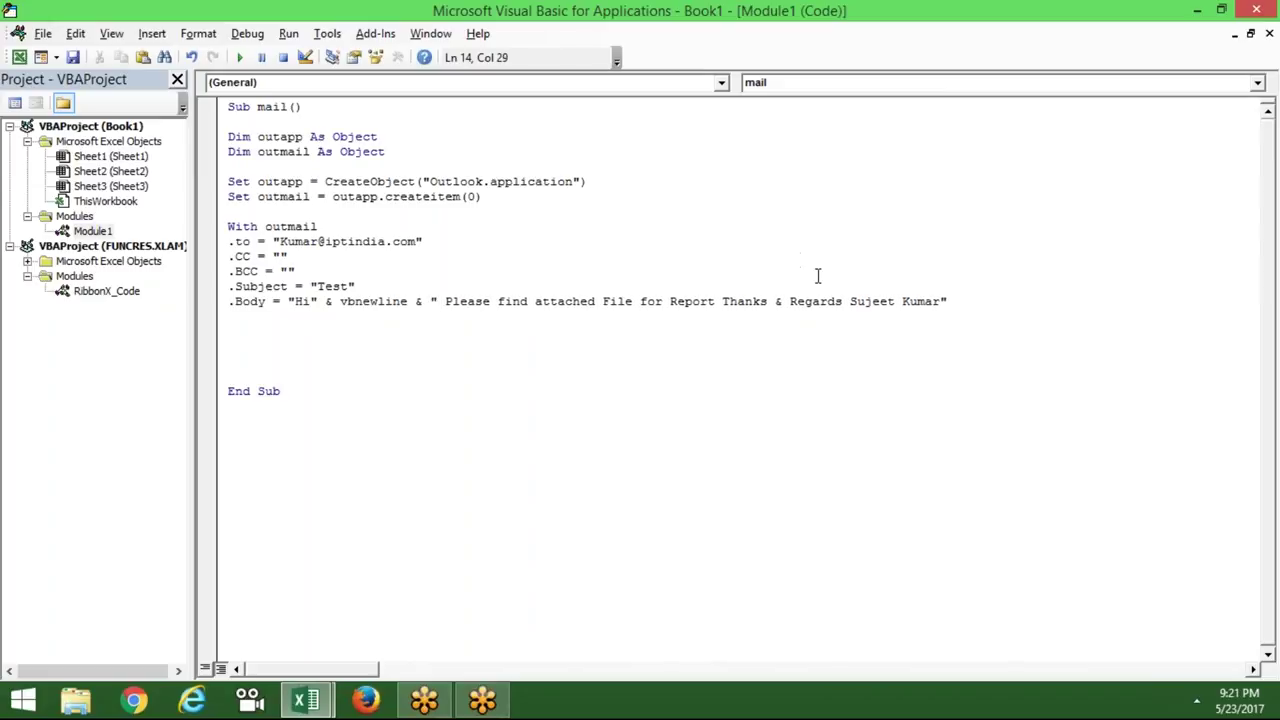
click(716, 301)
text(" & )
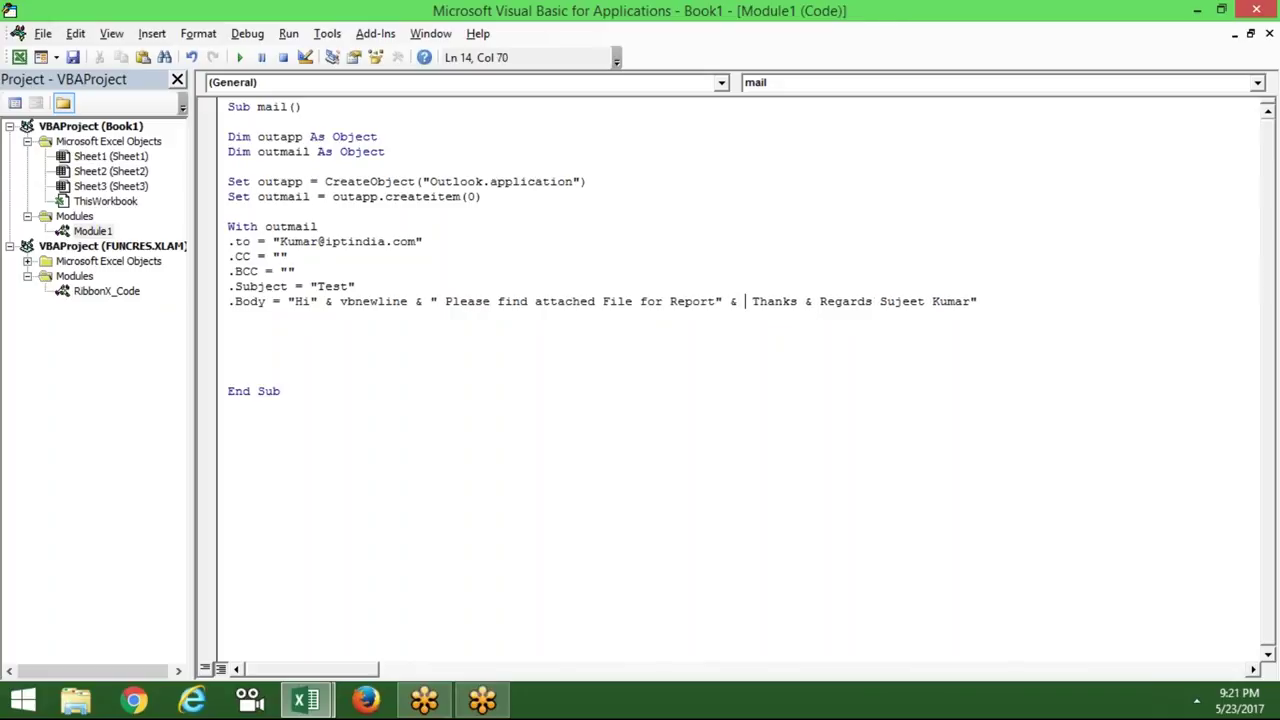
text( vb )
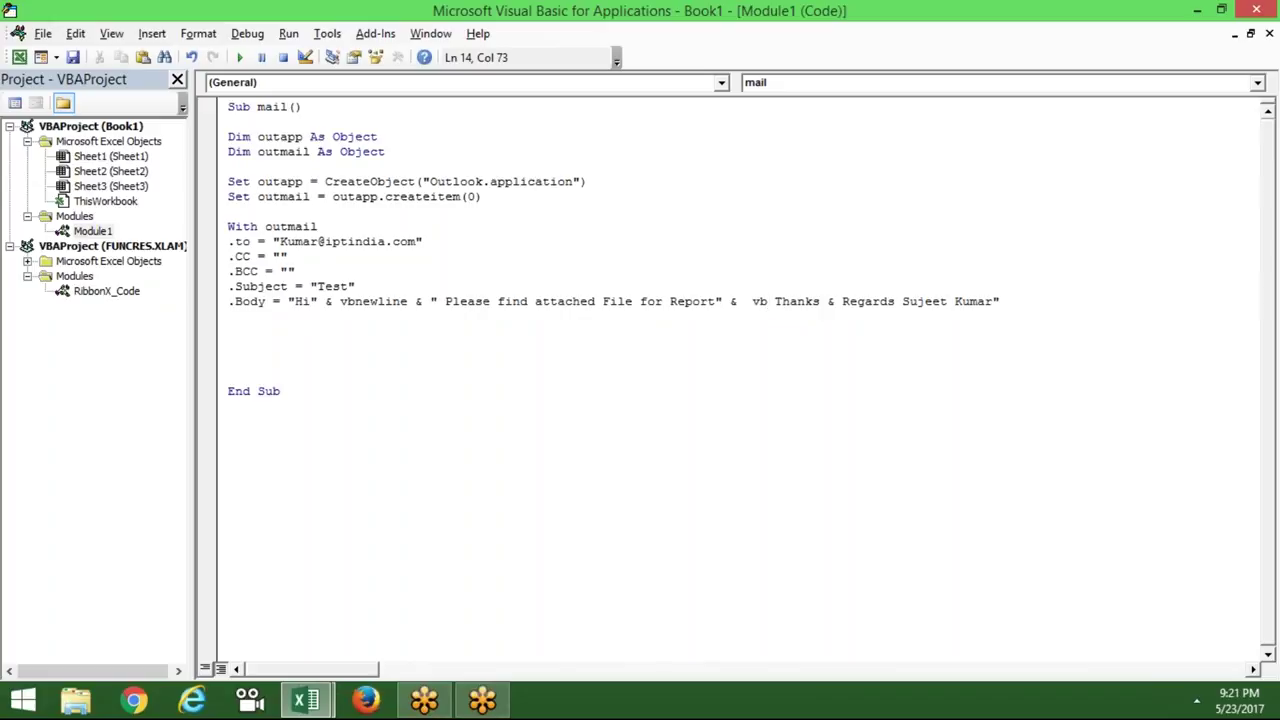
text(ewlin)
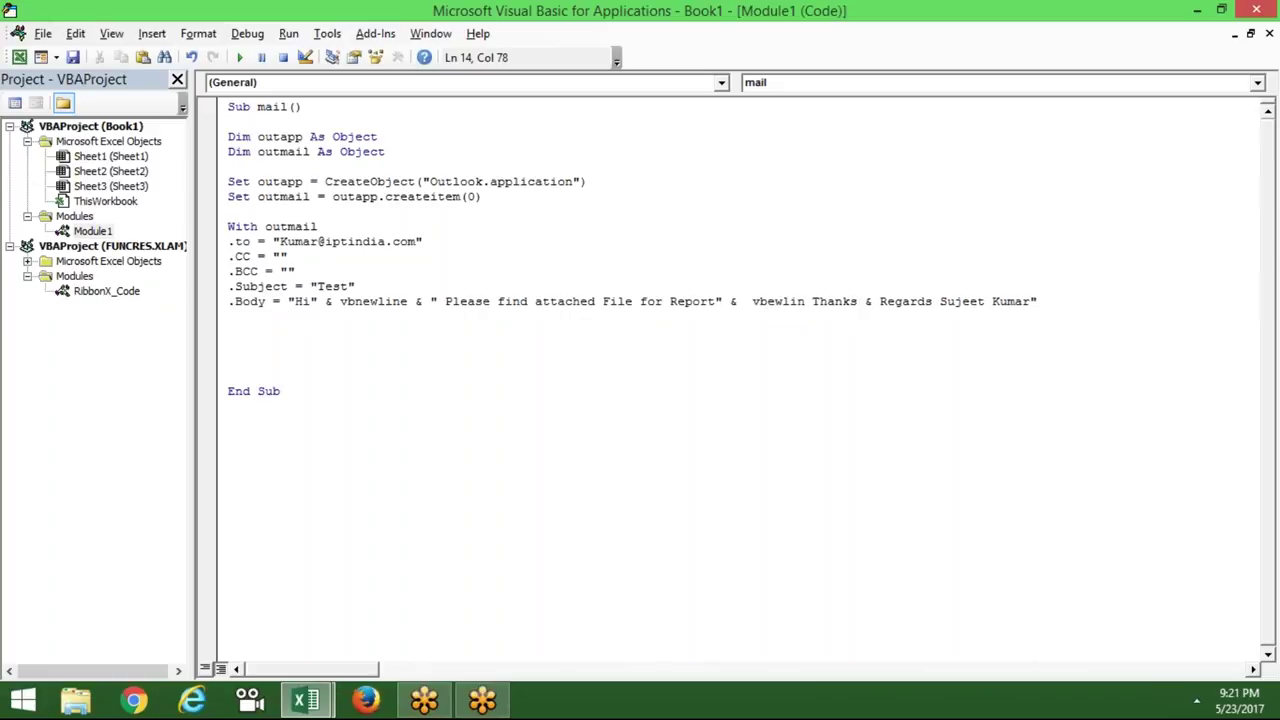
text(e)
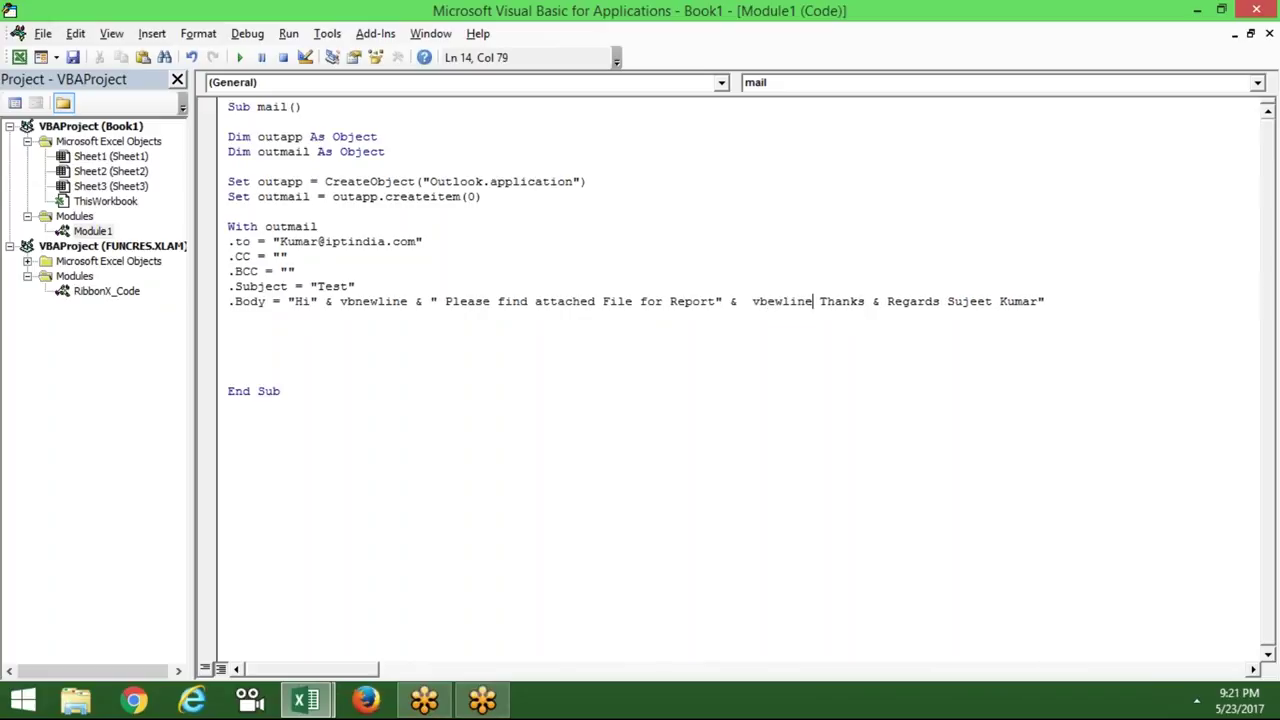
click(767, 301)
text(n)
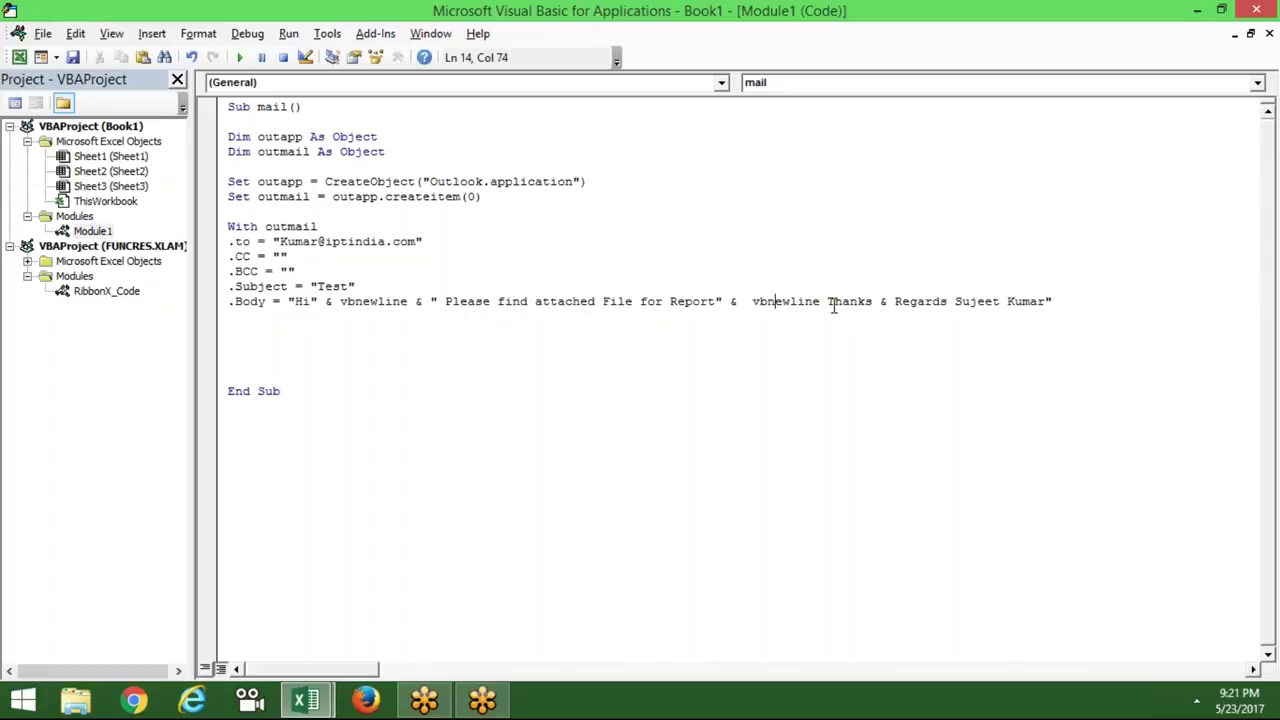
- Make "Thanks & Regards" and the sender's name separate strings joined by & vbNewLine &
double_click(833, 303)
click(826, 303)
text(& )
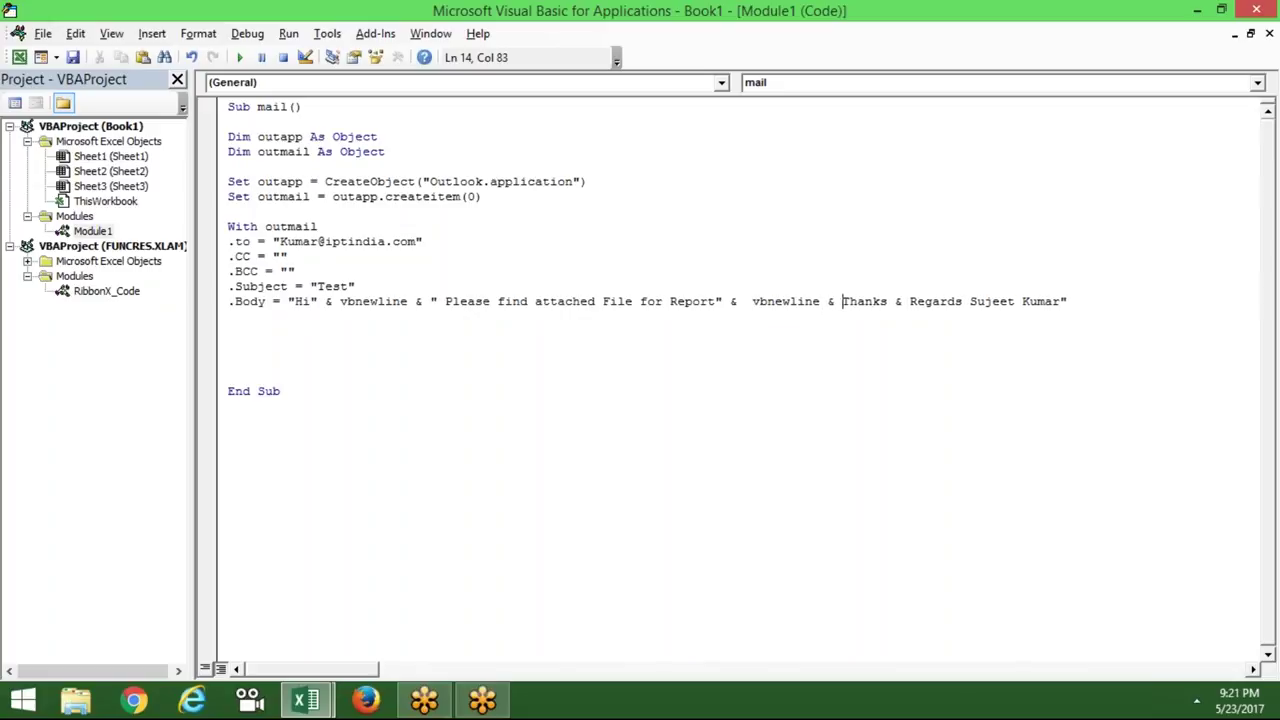
text(")
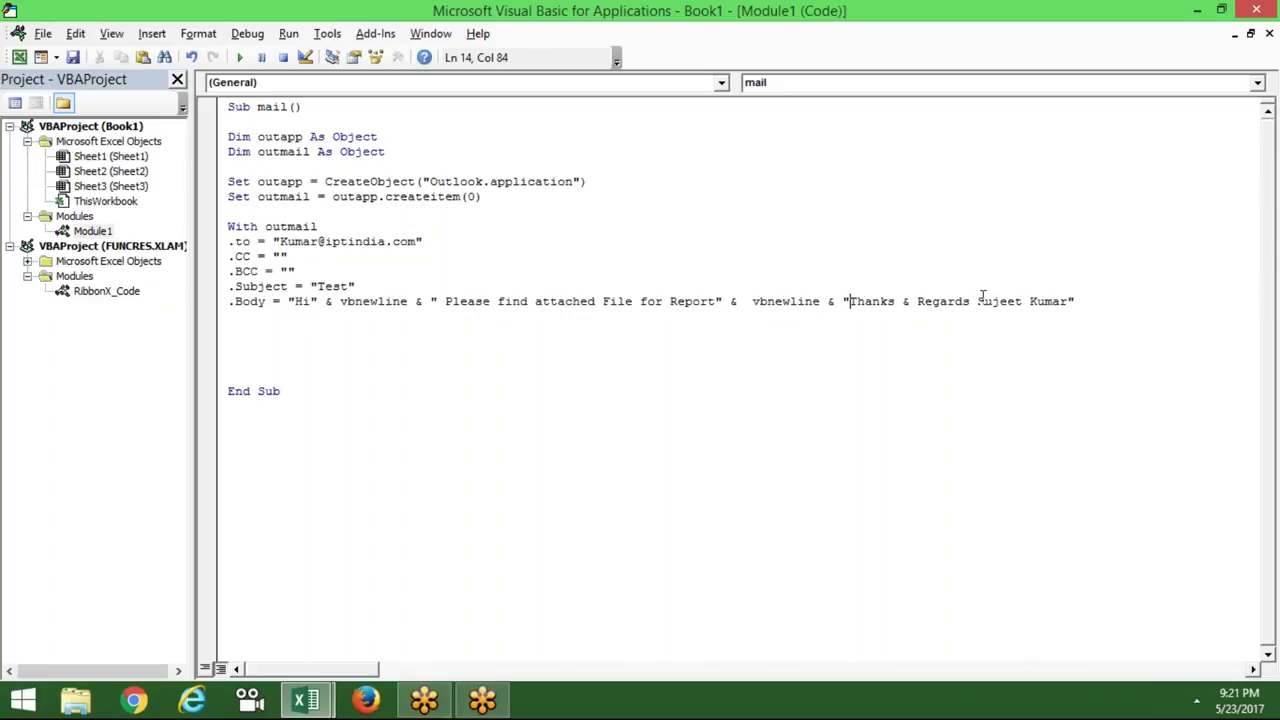
click(971, 301)
text(")
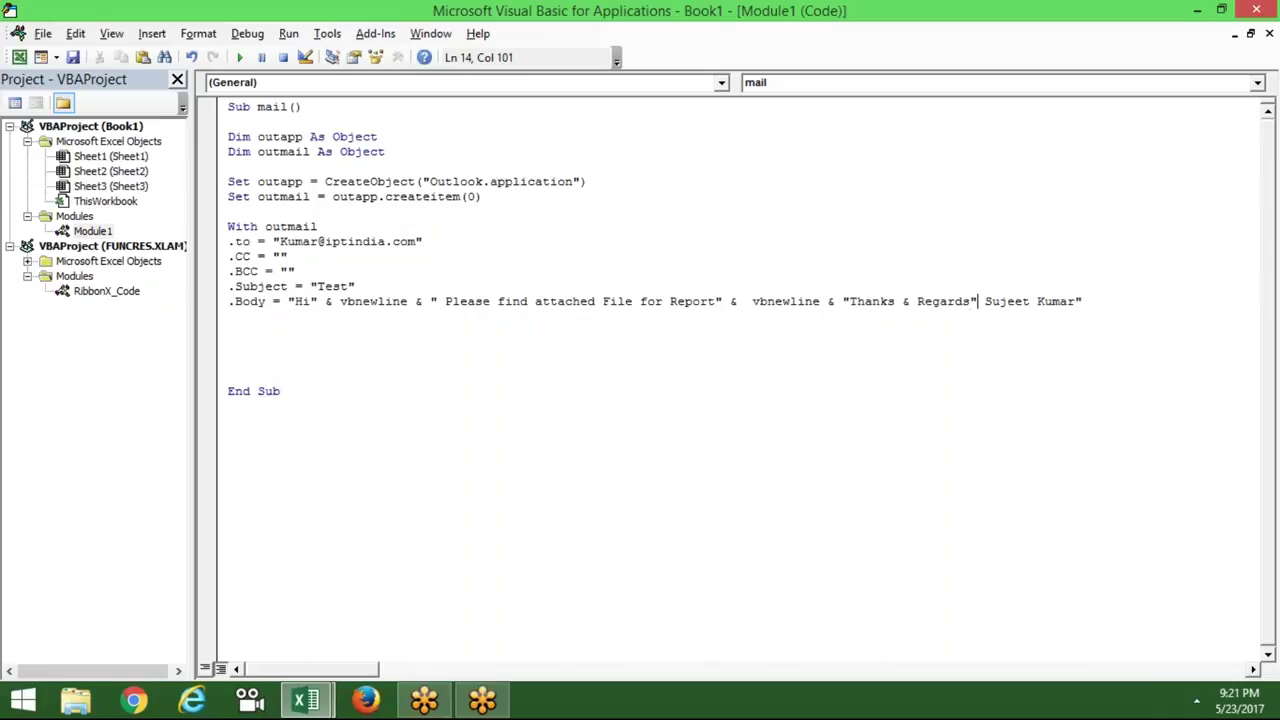
text(&)
key(BackSpace)
key(BackSpace)
text(vbnew)
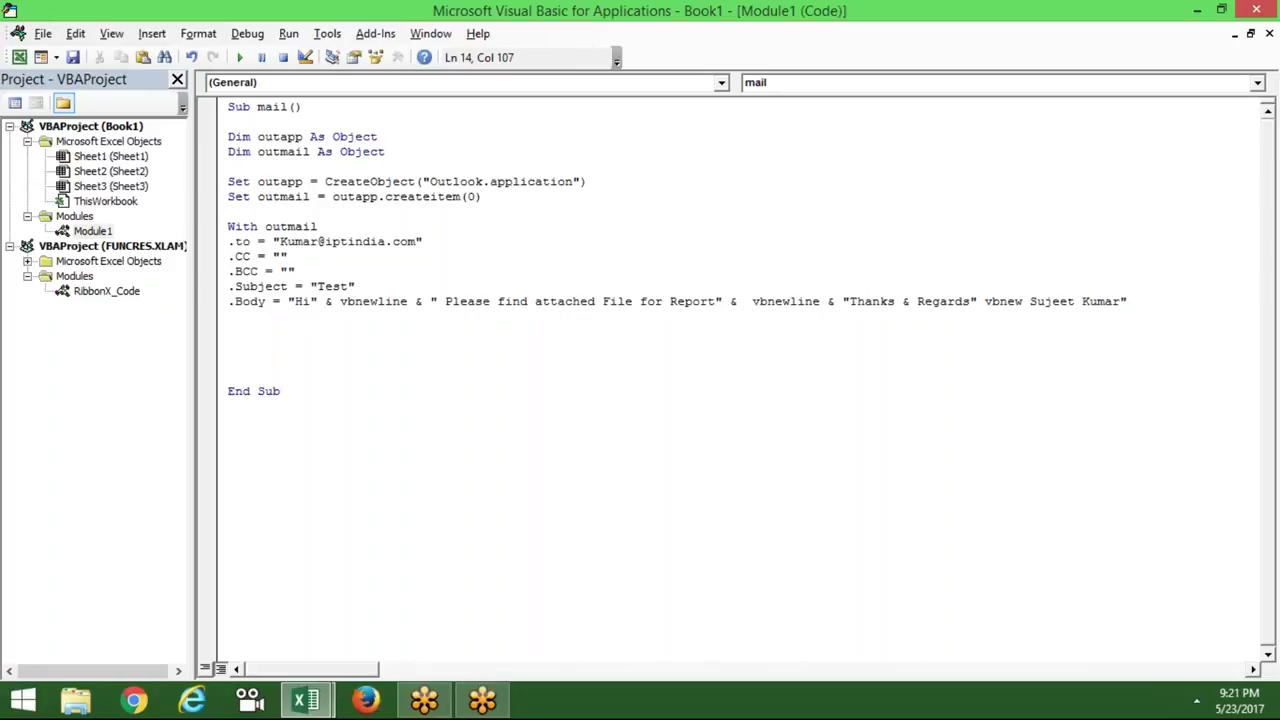
text(line)
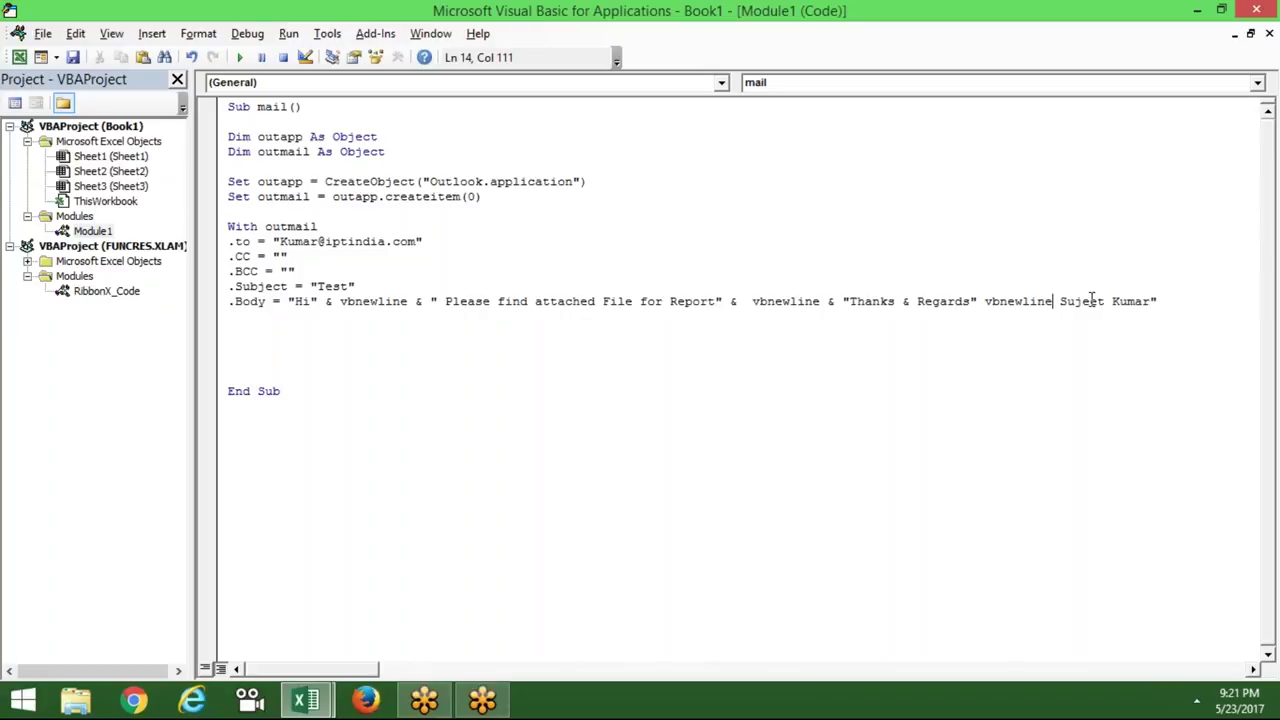
click(985, 301)
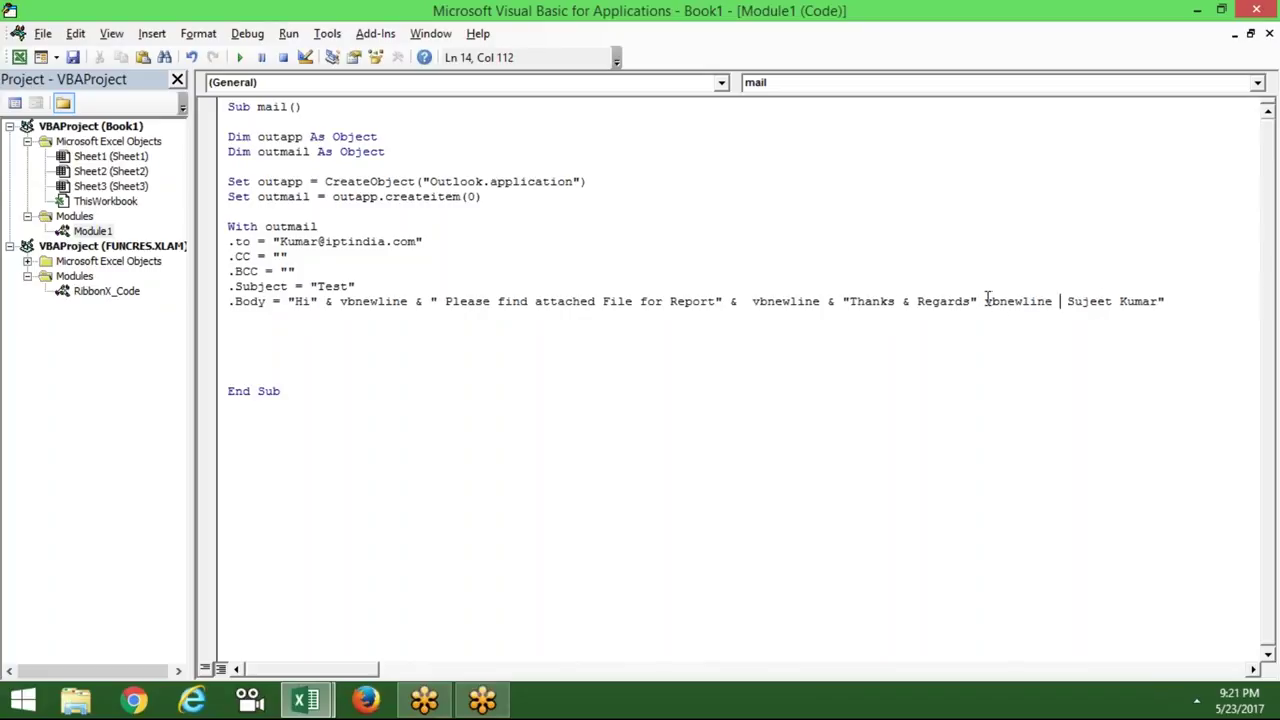
text(&)
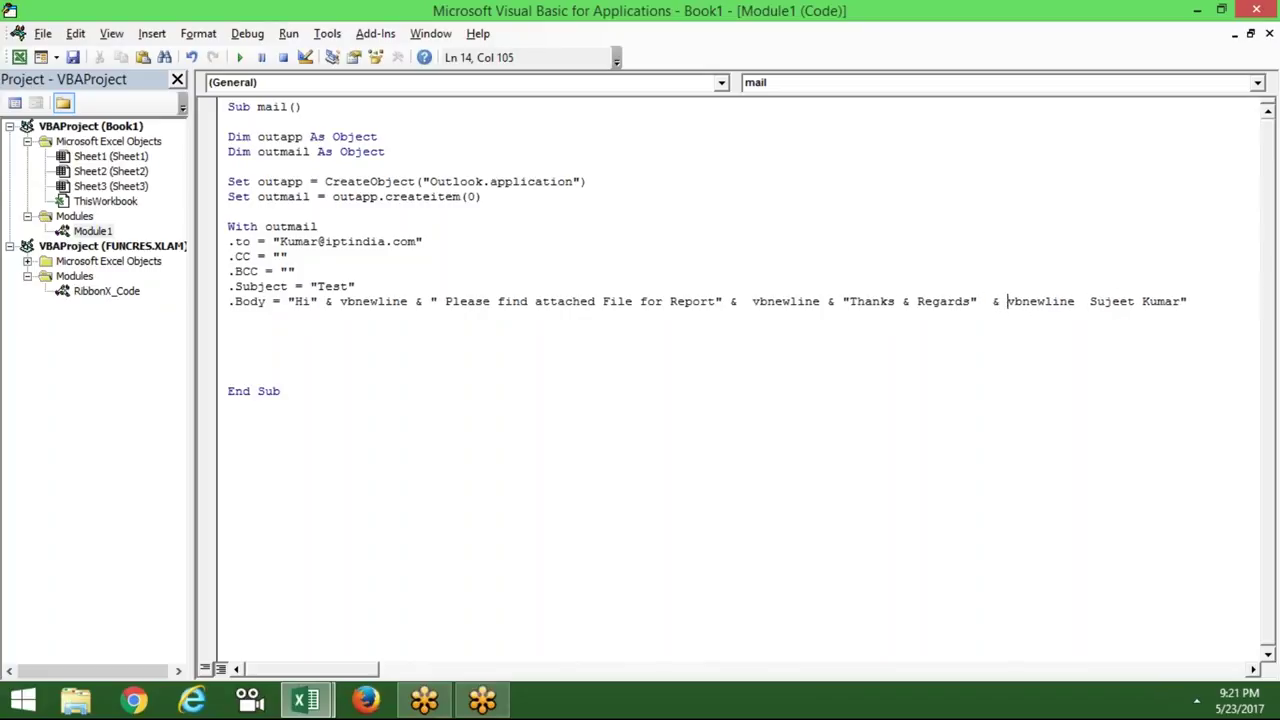
click(1084, 301)
text(& ")
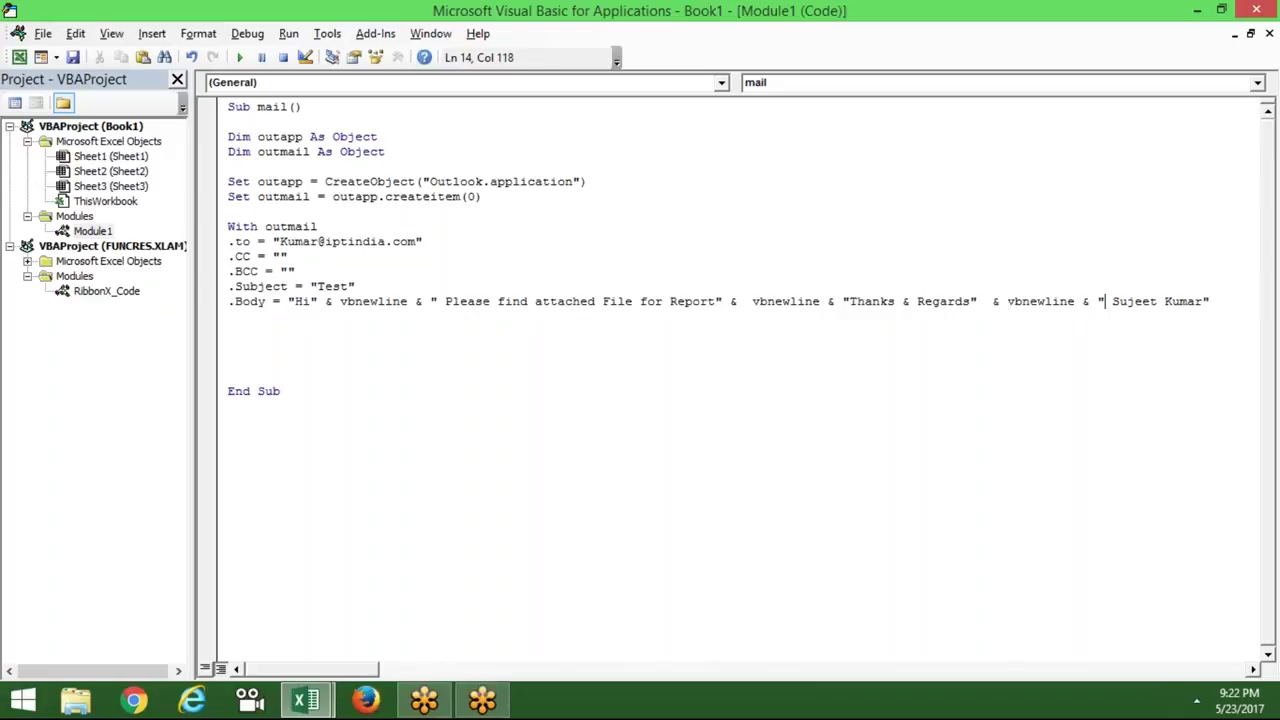
click(1007, 381)
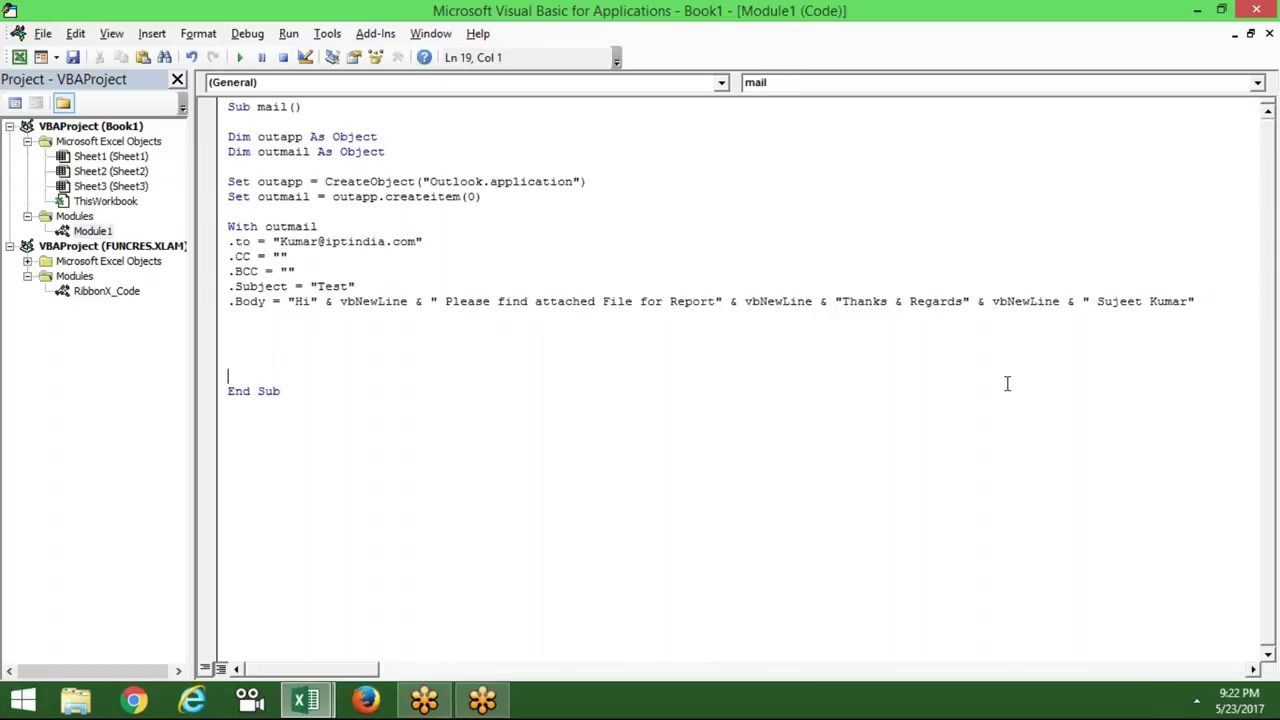
- Start a .attachments line beneath the .Body line
drag(341, 301, 409, 303)
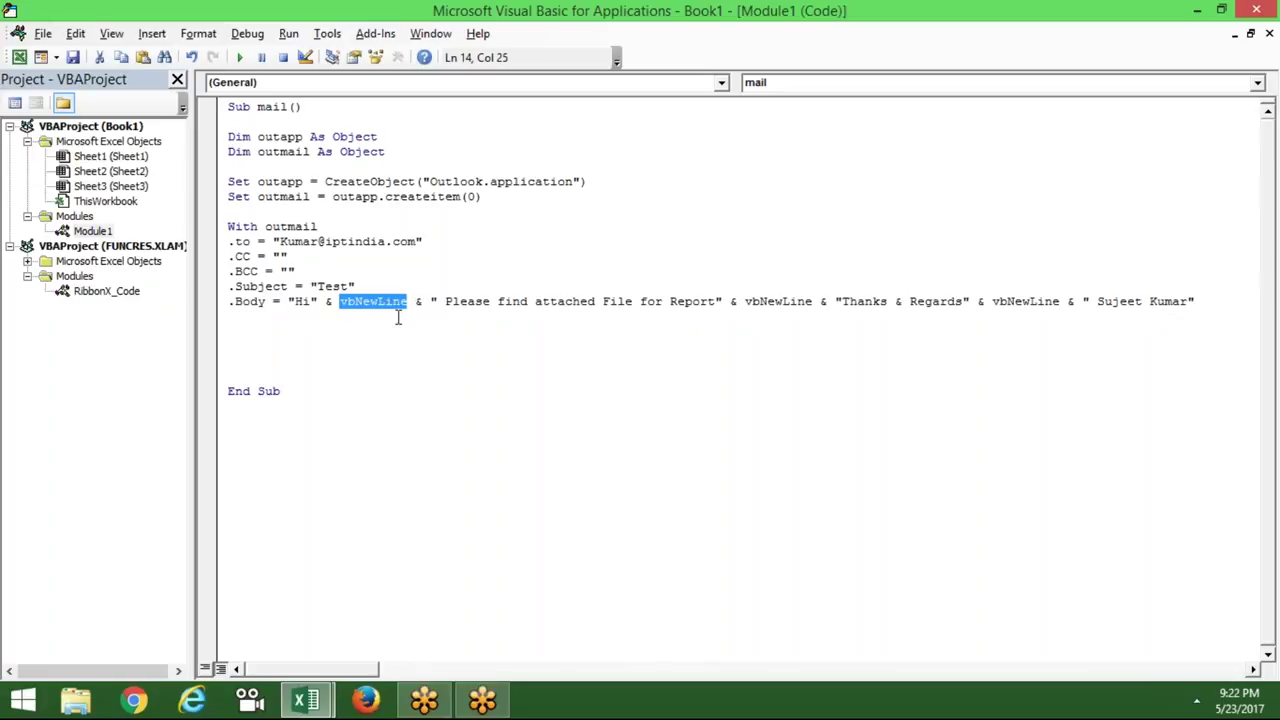
click(345, 315)
text(.attachem)
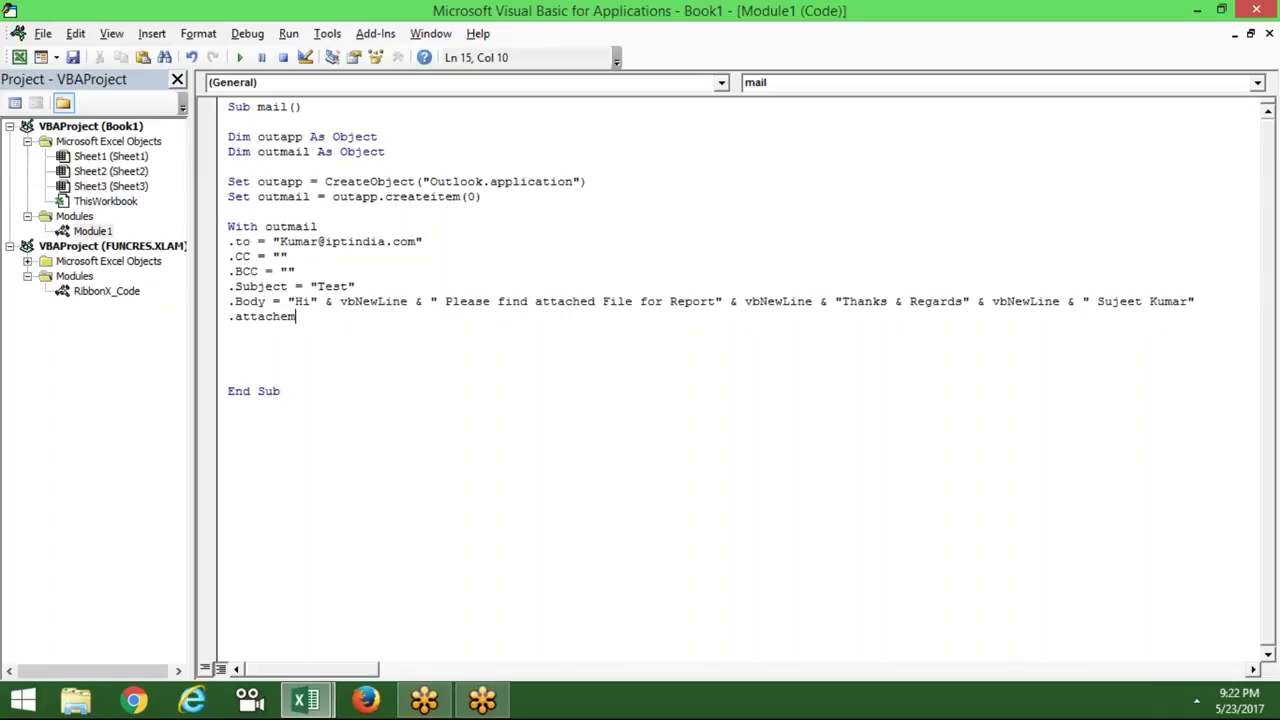
- Complete the line as .attachments.Add ActiveWorkbook.Path
key(BackSpace)
key(BackSpace)
text(me)
text(n)
text(ts)
text(.add active)
text(workbook.p)
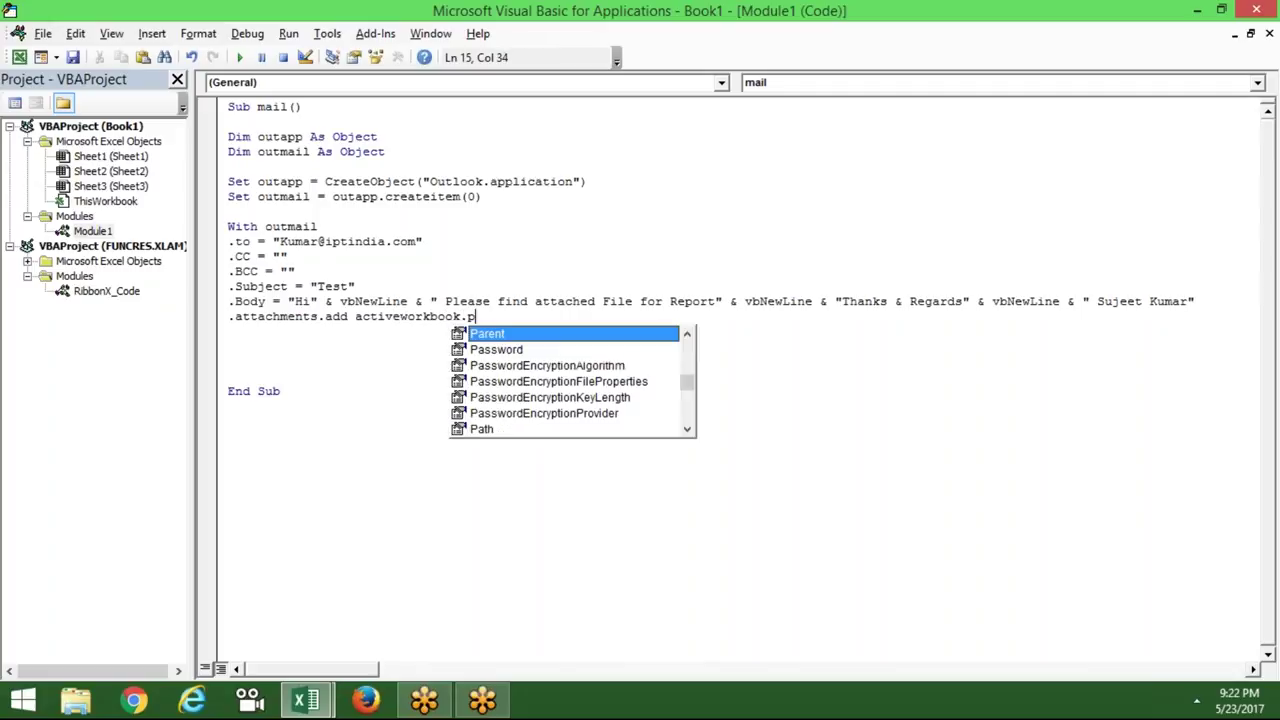
text(as)
key(BackSpace)
text(th)
key(Tab)
click(343, 353)
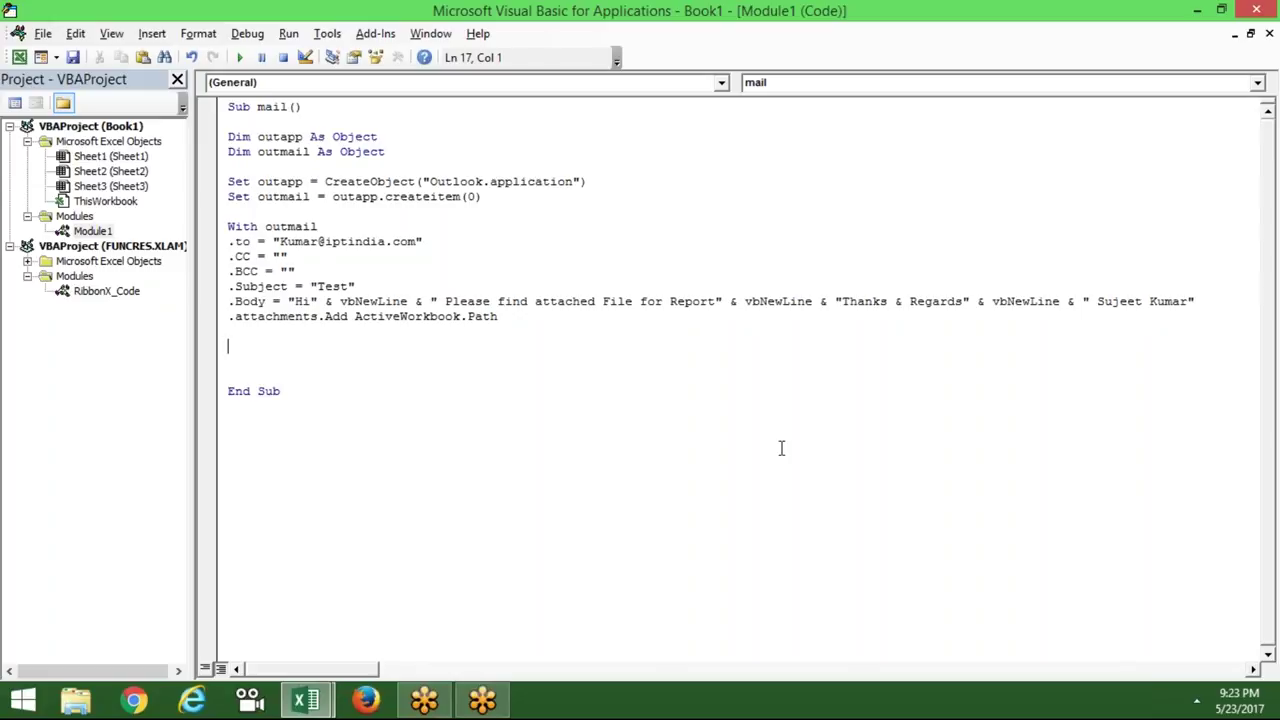
- Add .send after the attachments line, remove the blank line, and close the block with End With
text(.send)
click(666, 436)
click(285, 332)
key(Delete)
key(Down)
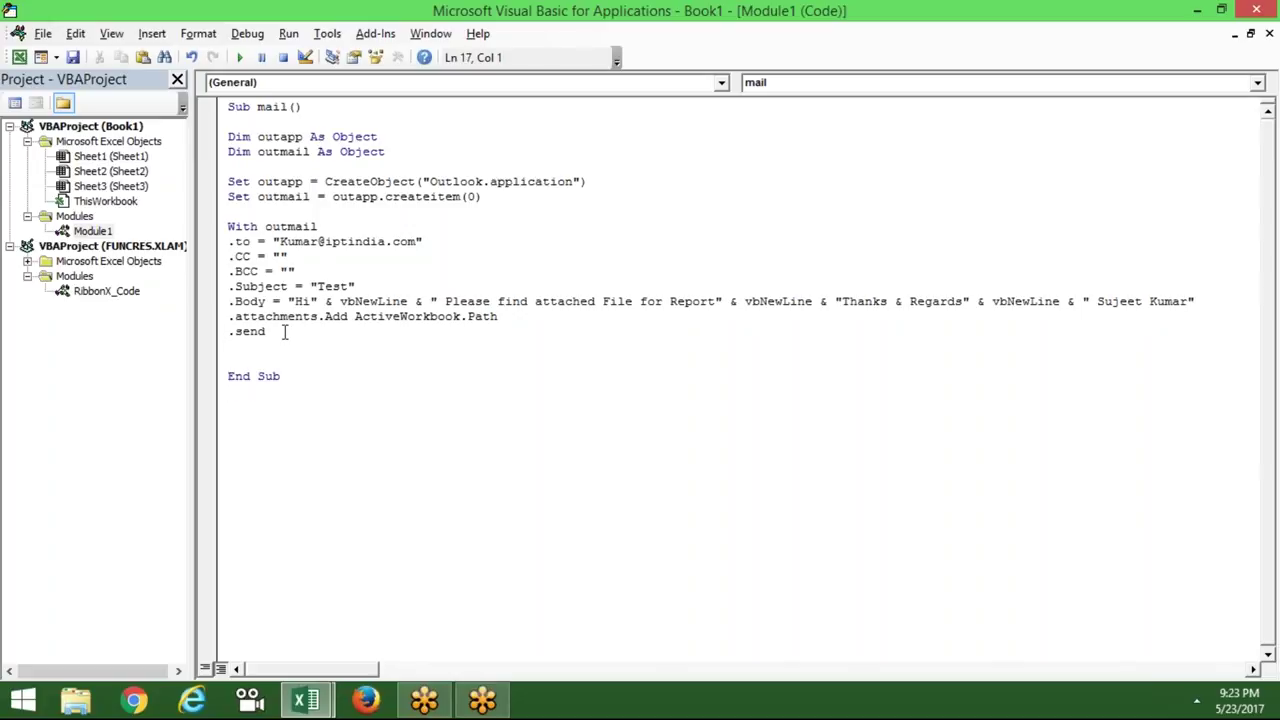
text(end with)
click(310, 376)
key(Up)
- Highlight the empty CC value, the To address and ActiveWorkbook to review the macro
double_click(279, 256)
double_click(383, 245)
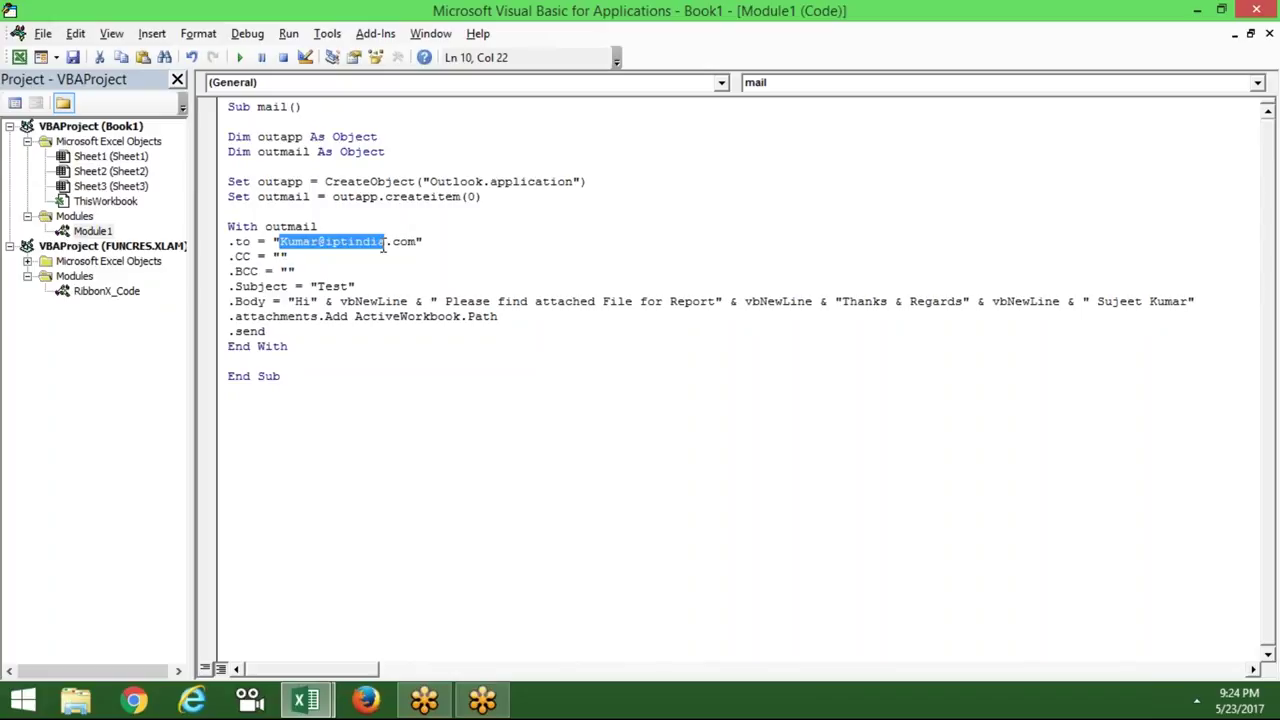
double_click(376, 316)
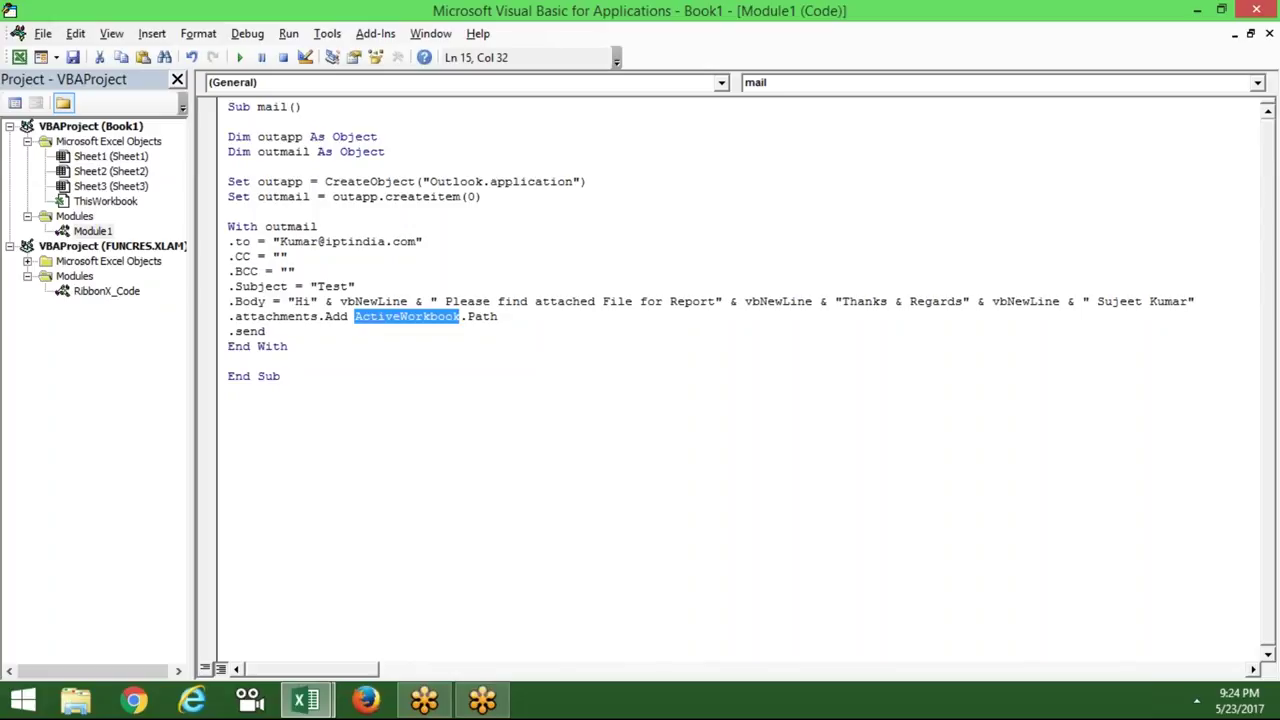
click(334, 375)
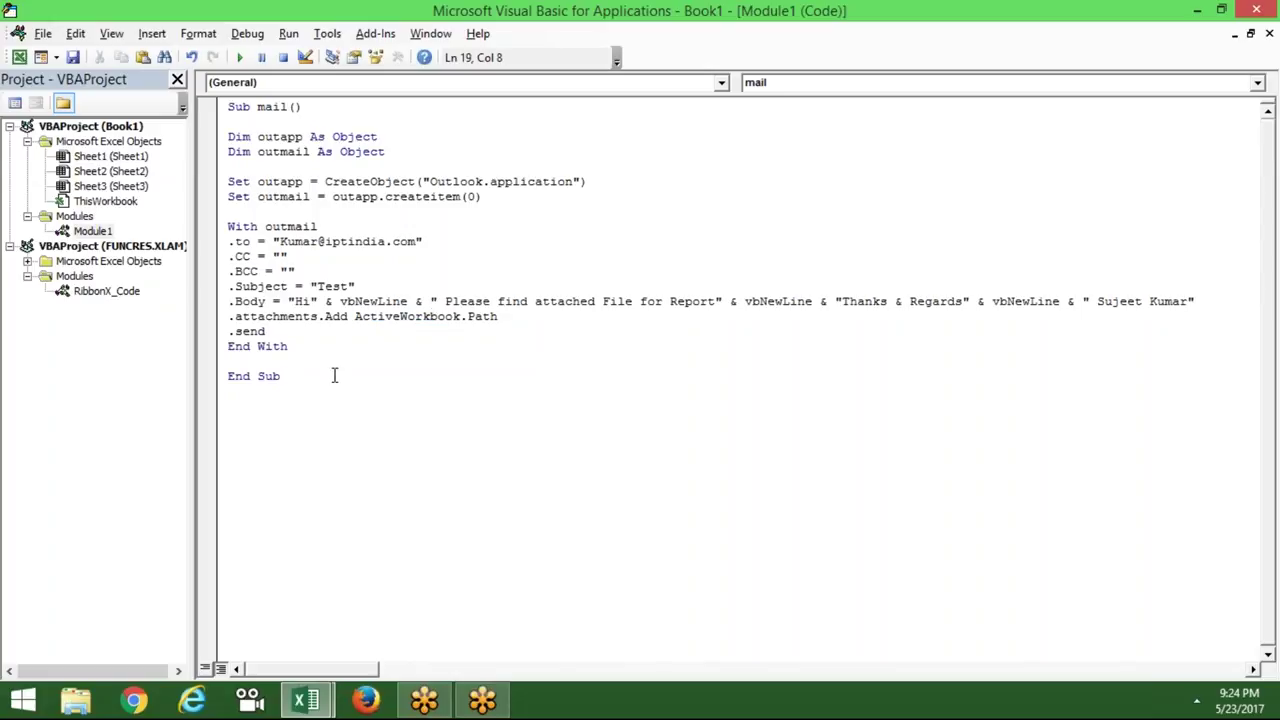
click(313, 271)
click(274, 398)
click(279, 242)
- Run the mail macro, confirm the Outlook profile, then End the path-not-found error
click(240, 58)
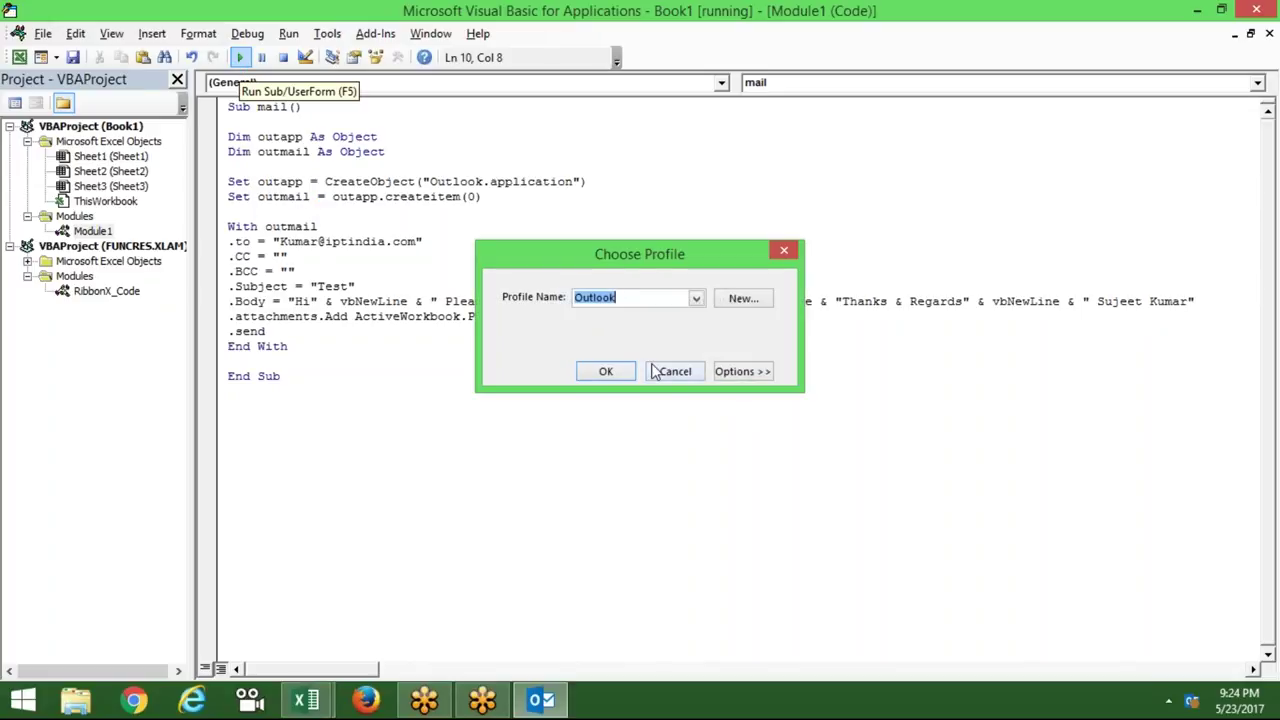
click(606, 372)
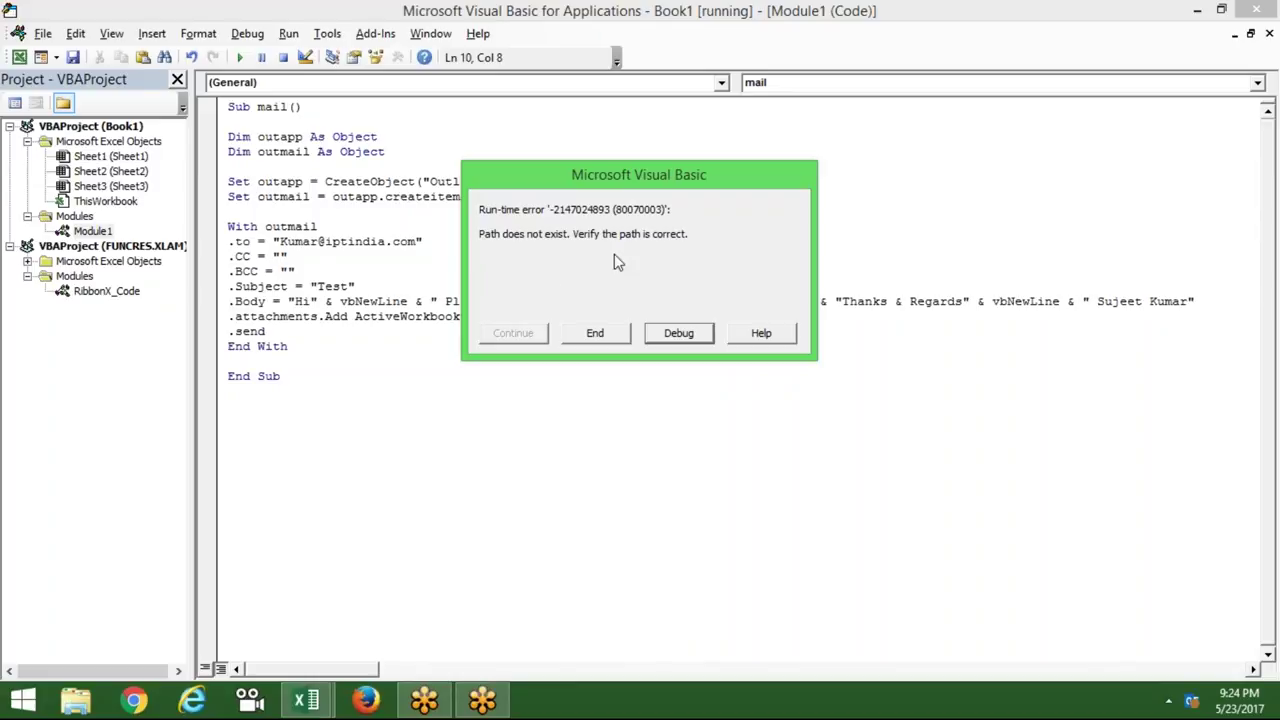
click(583, 334)
click(372, 333)
click(366, 345)
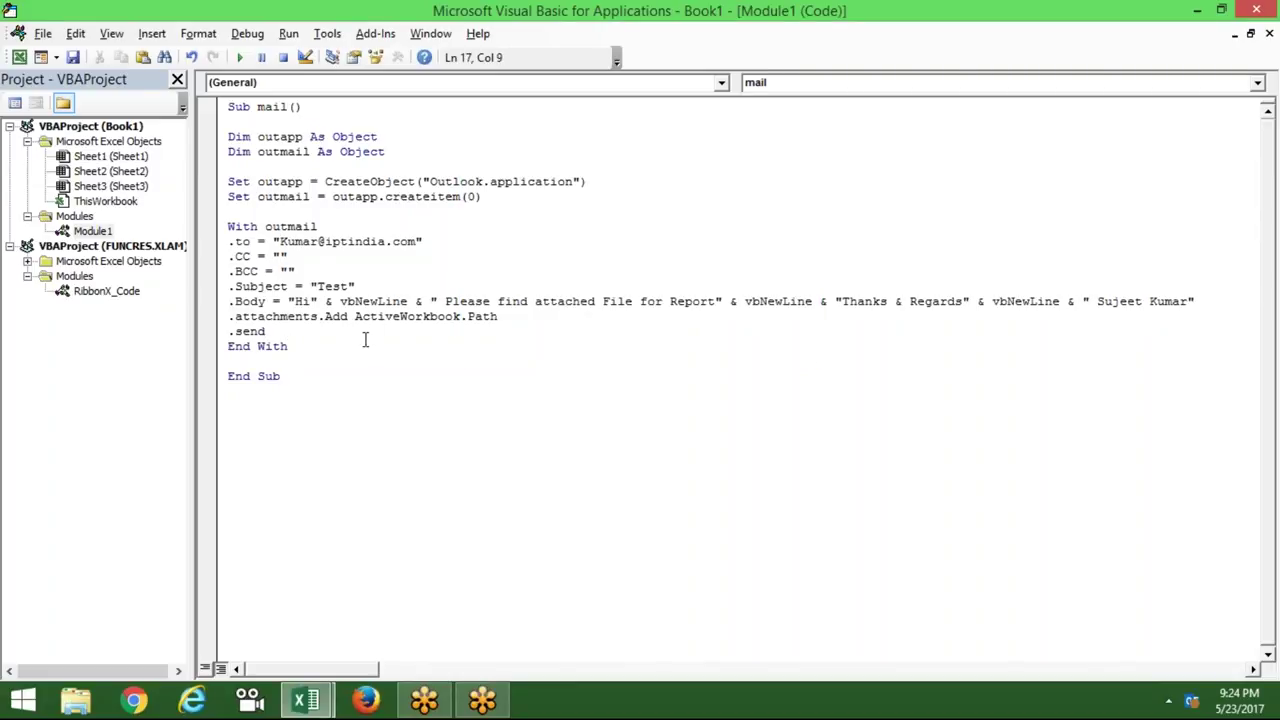
click(301, 381)
- Add a Sub rr() procedure and try a .from = line under With outmail, then remove it
key(Return)
key(Return)
text(sub rr())
key(Return)
key(Return)
key(Return)
key(Return)
click(324, 226)
key(Return)
text(.from )
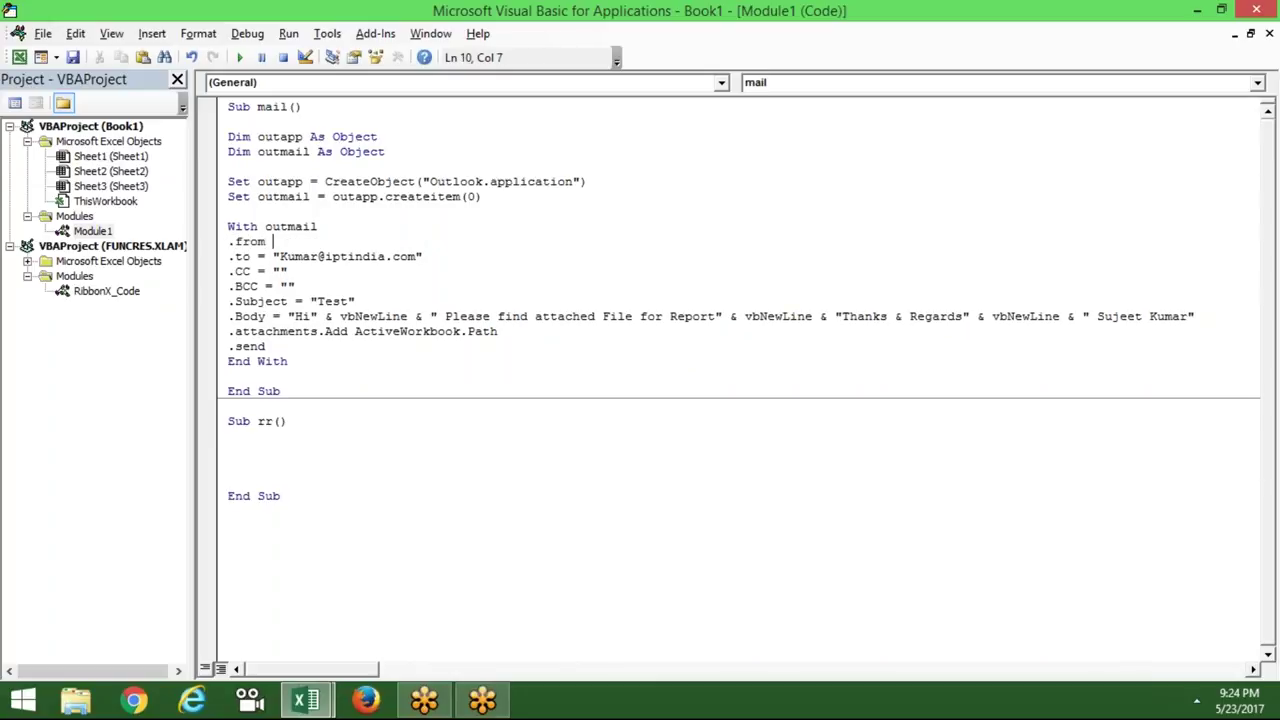
text(=)
click(344, 290)
key(Return)
text(")
key(BackSpace)
key(BackSpace)
key(BackSpace)
key(BackSpace)
key(BackSpace)
key(BackSpace)
key(BackSpace)
key(BackSpace)
- Add a blank line inside rr and highlight the two Set CreateObject lines for reference
click(258, 460)
key(Return)
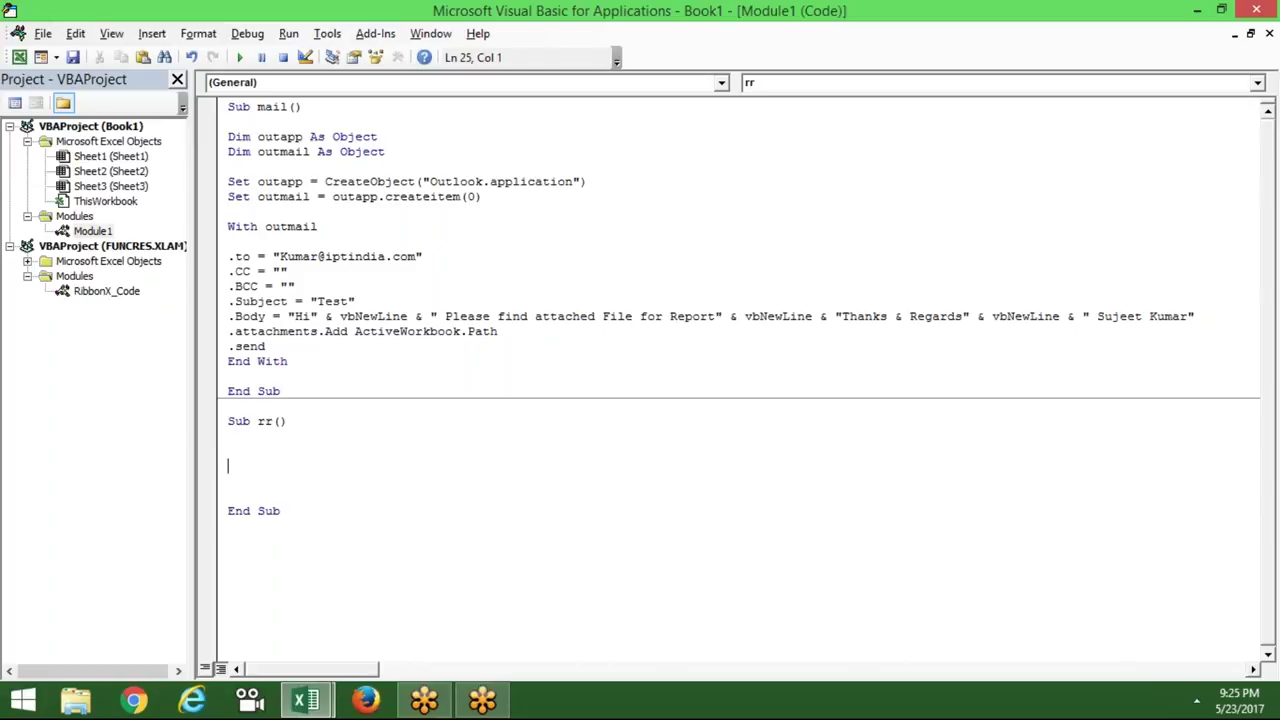
mouse_move(488, 197)
mouse_down()
mouse_move(333, 168)
mouse_move(226, 181)
mouse_up()
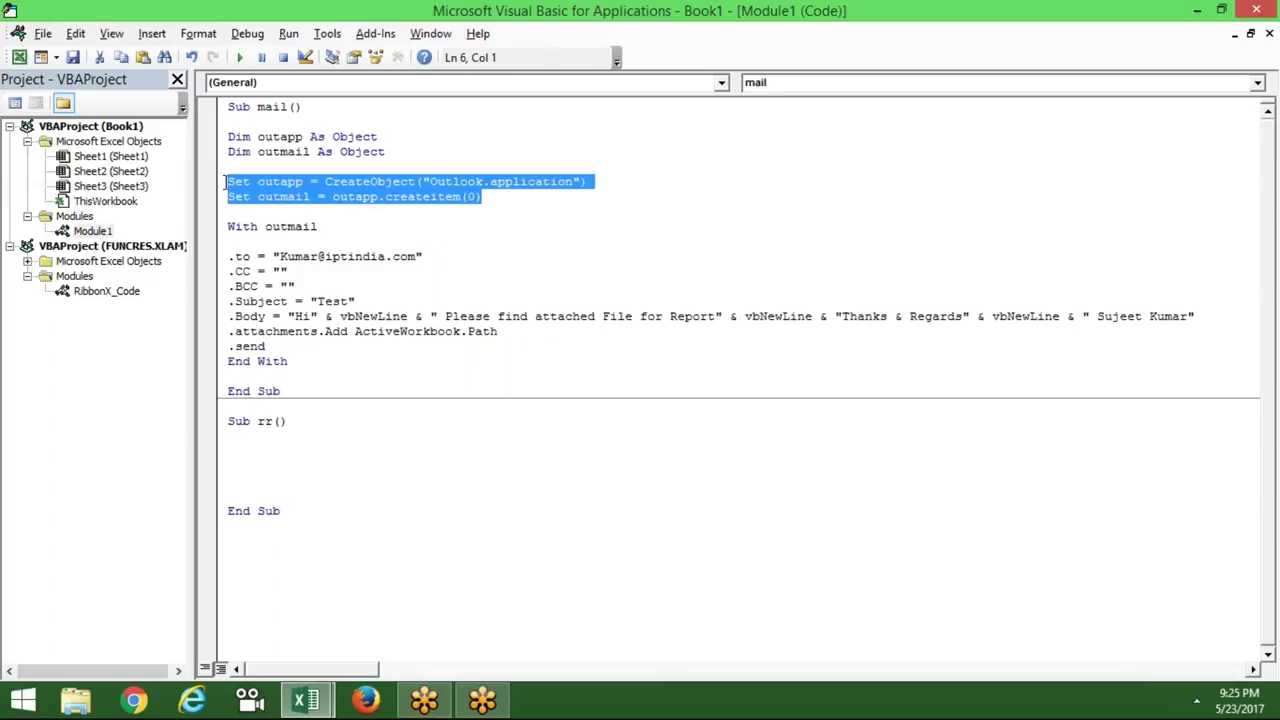
double_click(440, 182)
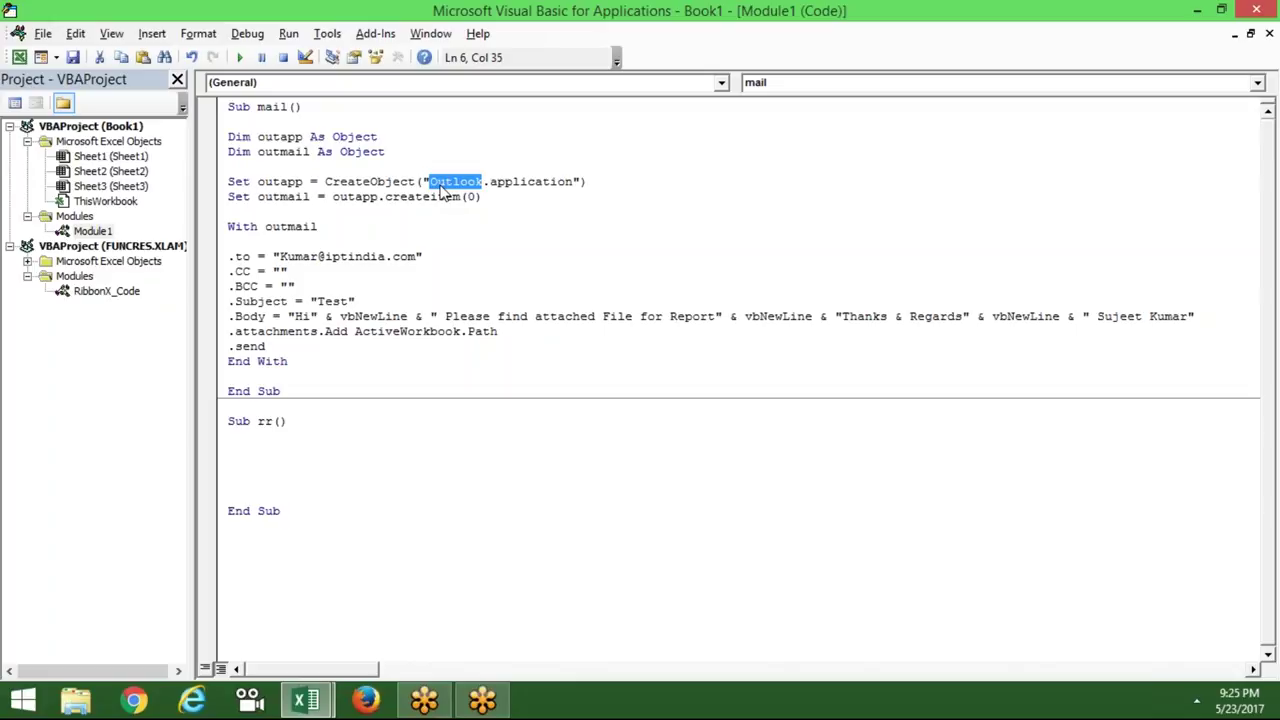
click(395, 436)
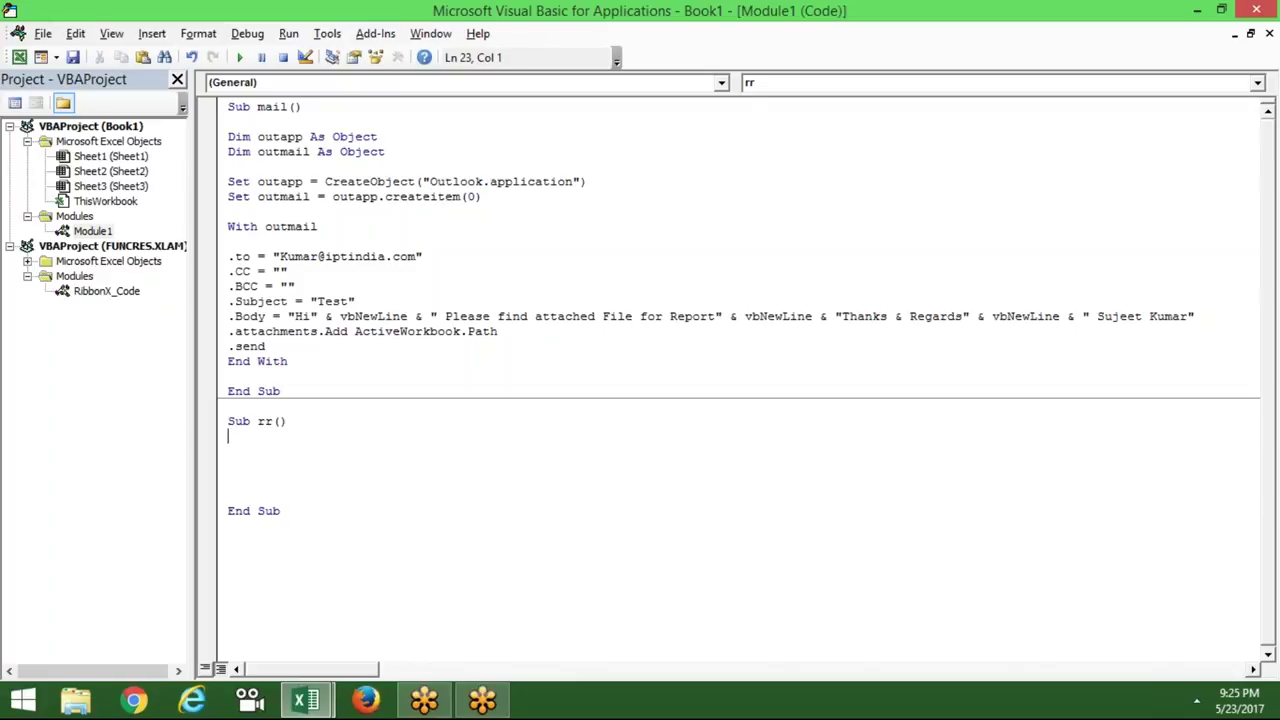
- Add a reference to Microsoft Outlook 16.0 Object Library via Tools > References
click(327, 33)
click(345, 52)
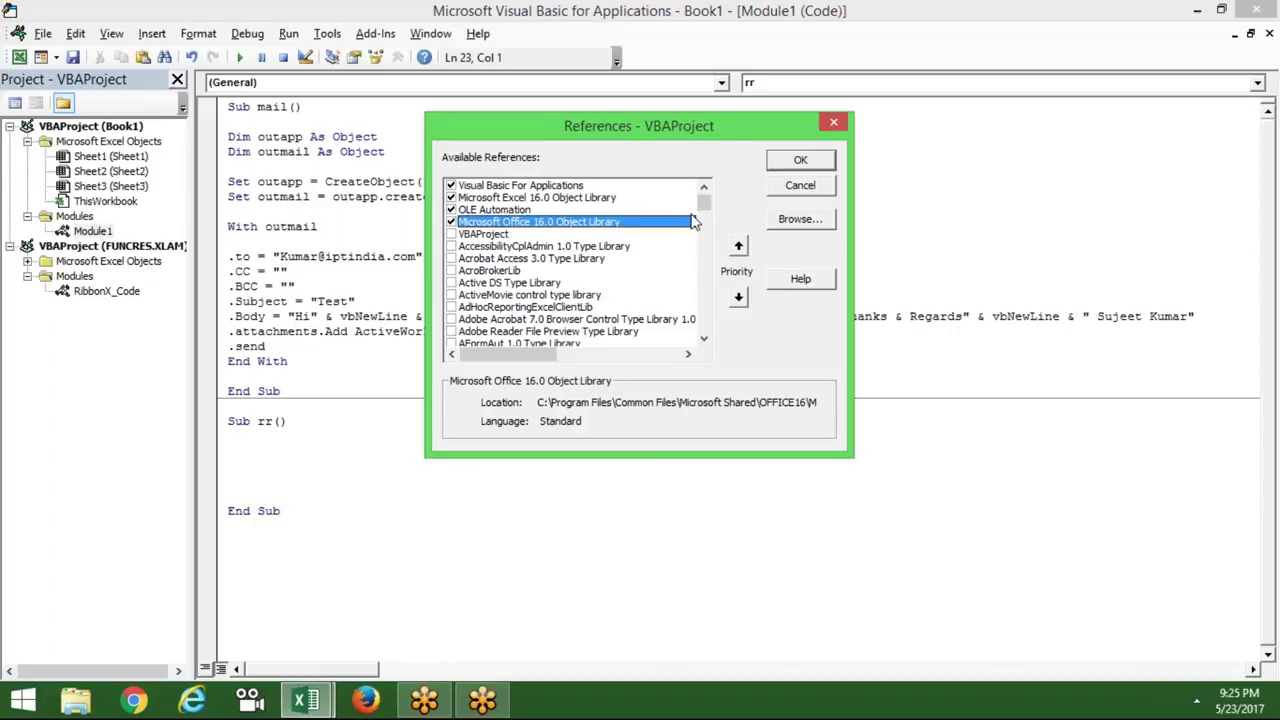
drag(699, 218, 710, 272)
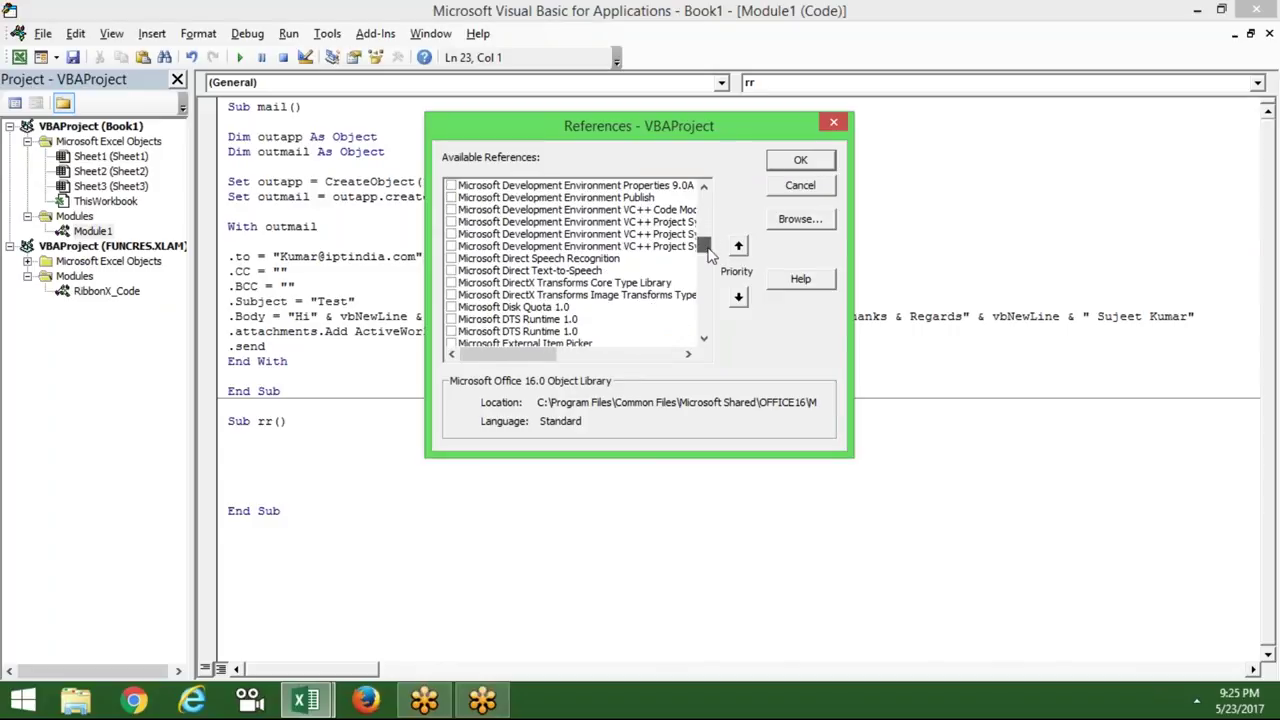
drag(710, 272, 708, 263)
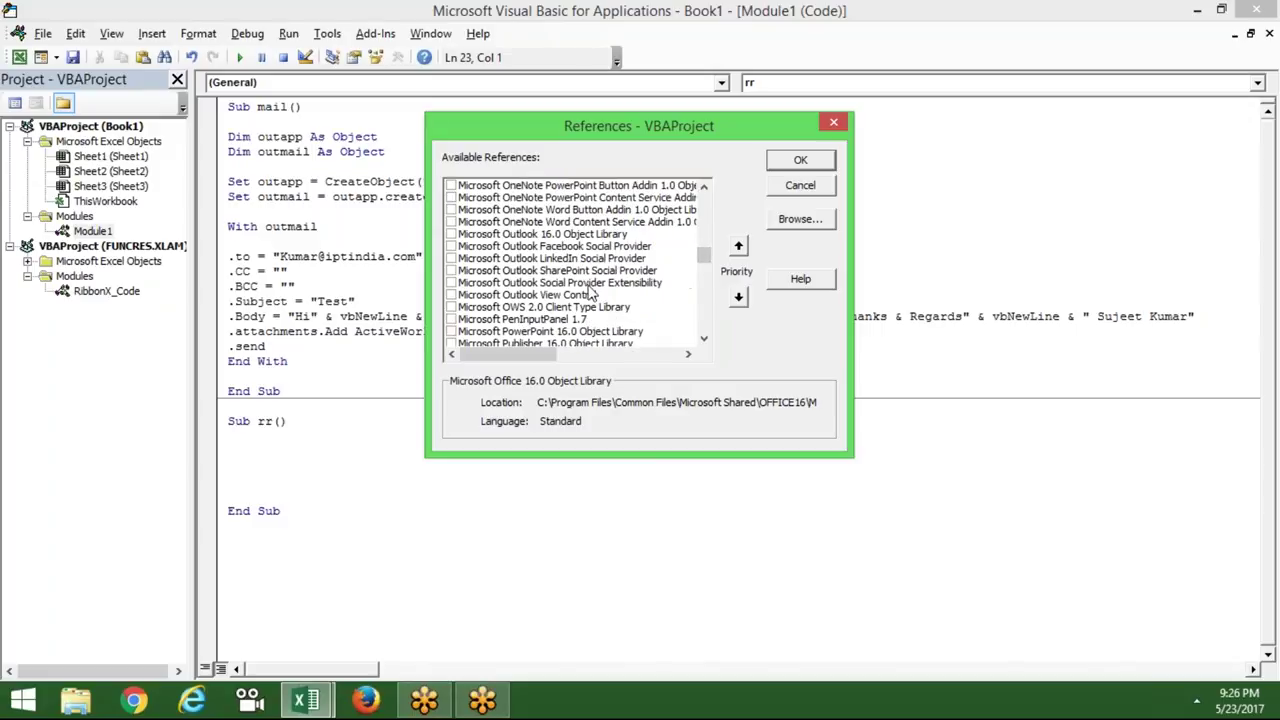
click(451, 234)
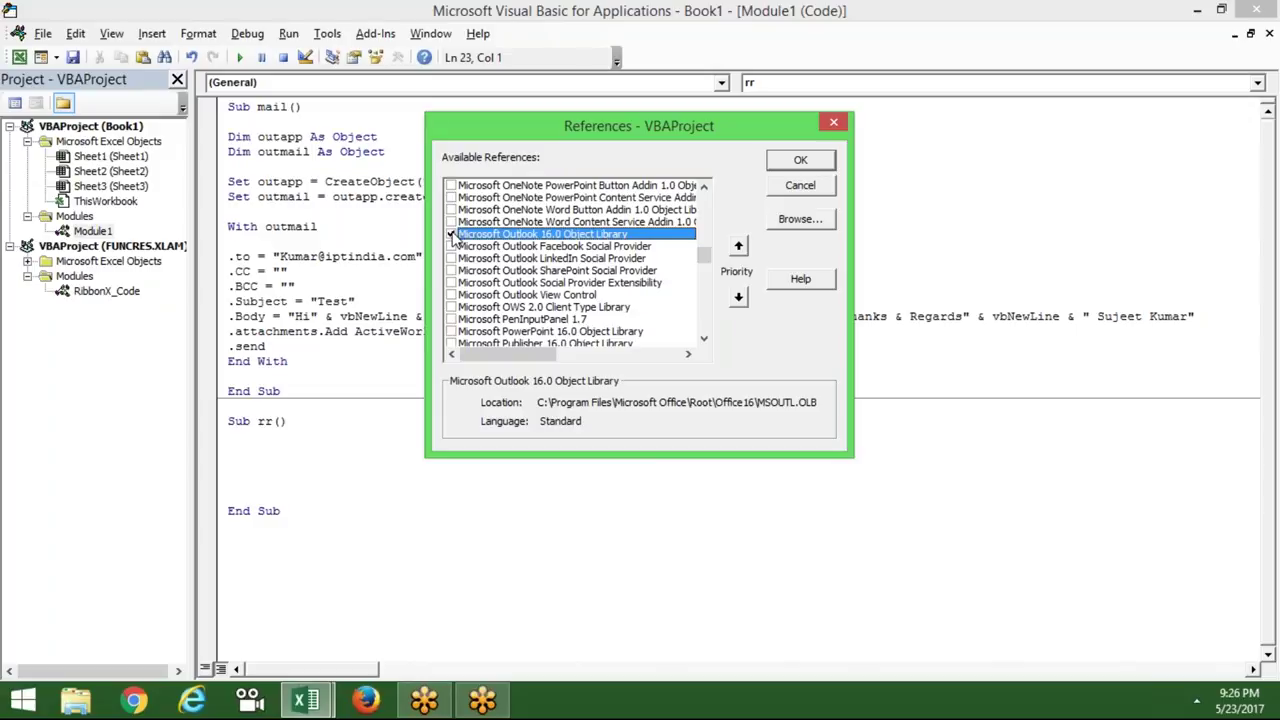
click(796, 168)
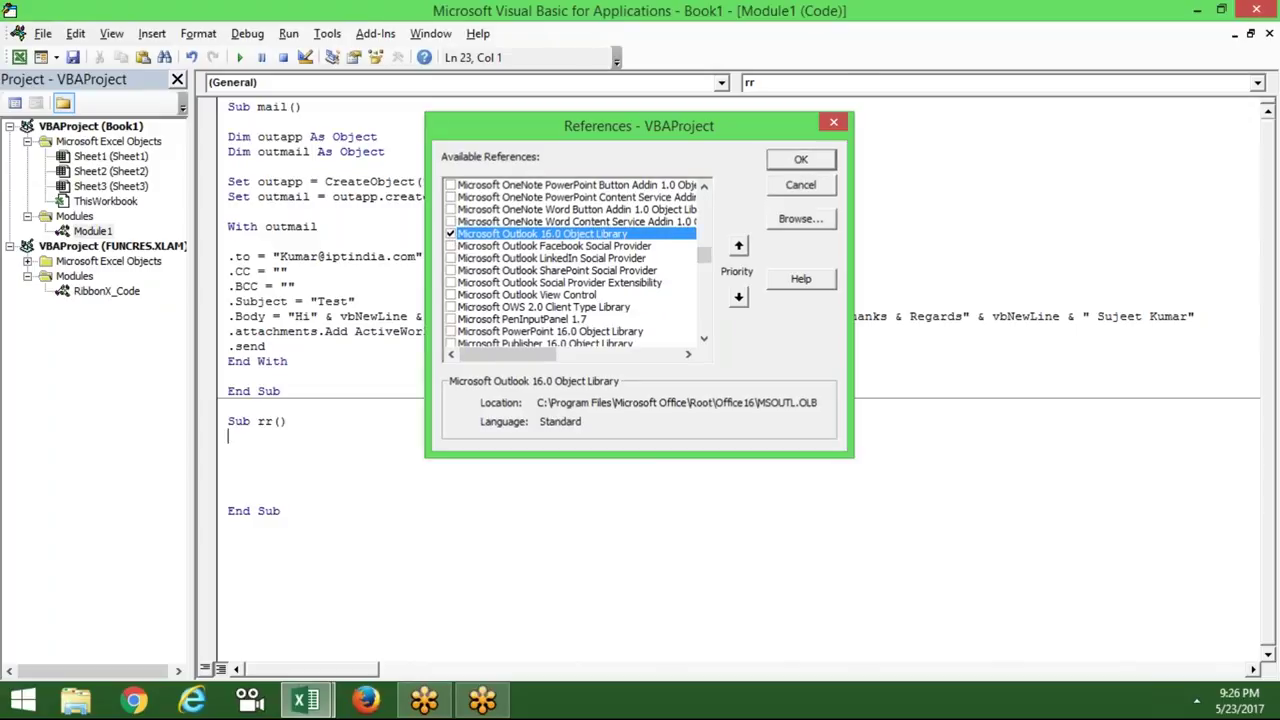
- Declare Dim outapp As Outlook.Application in Sub rr
key(Return)
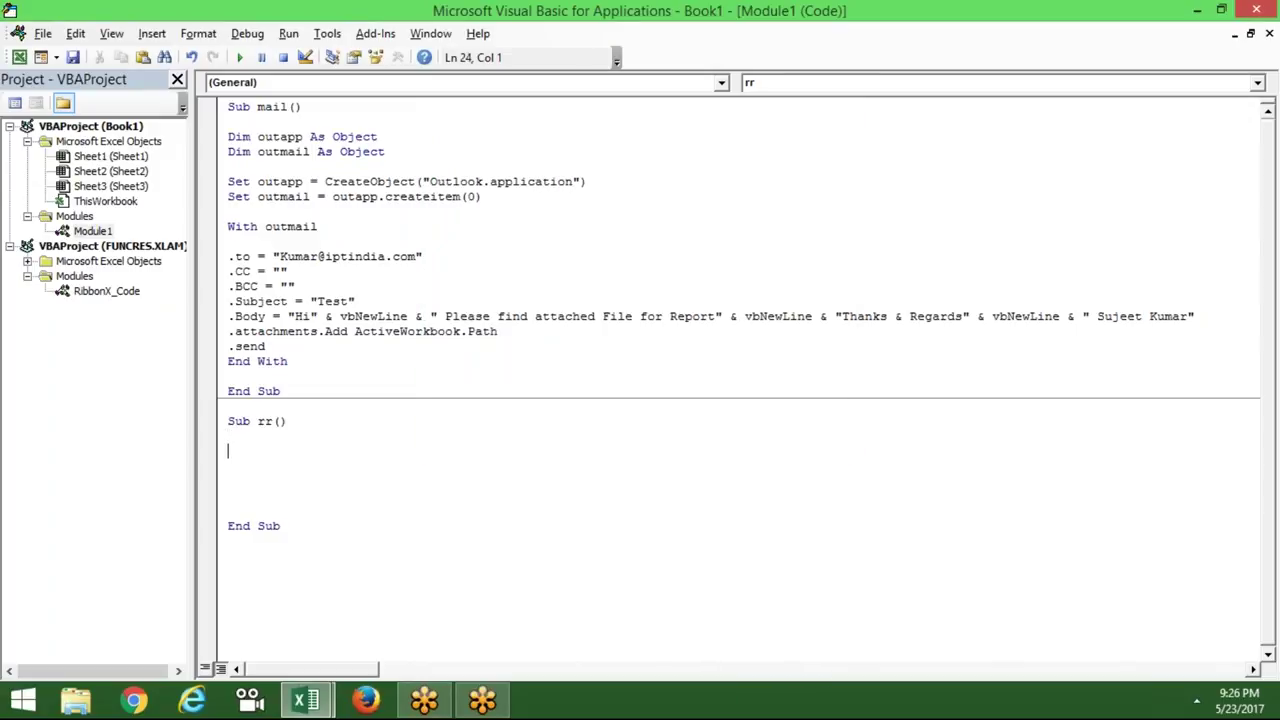
text(dim )
text(out )
text(app)
key(BackSpace)
key(BackSpace)
key(BackSpace)
key(BackSpace)
key(BackSpace)
key(BackSpace)
text(tapp a)
text(s )
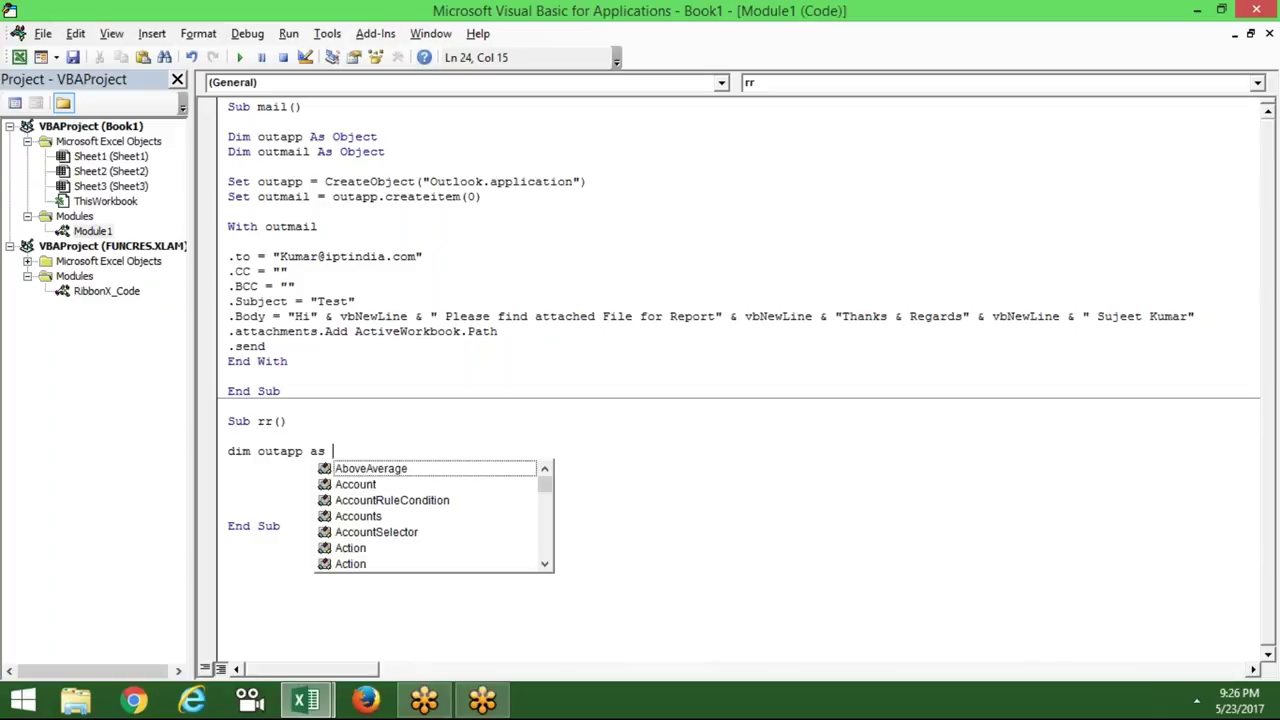
text(ou)
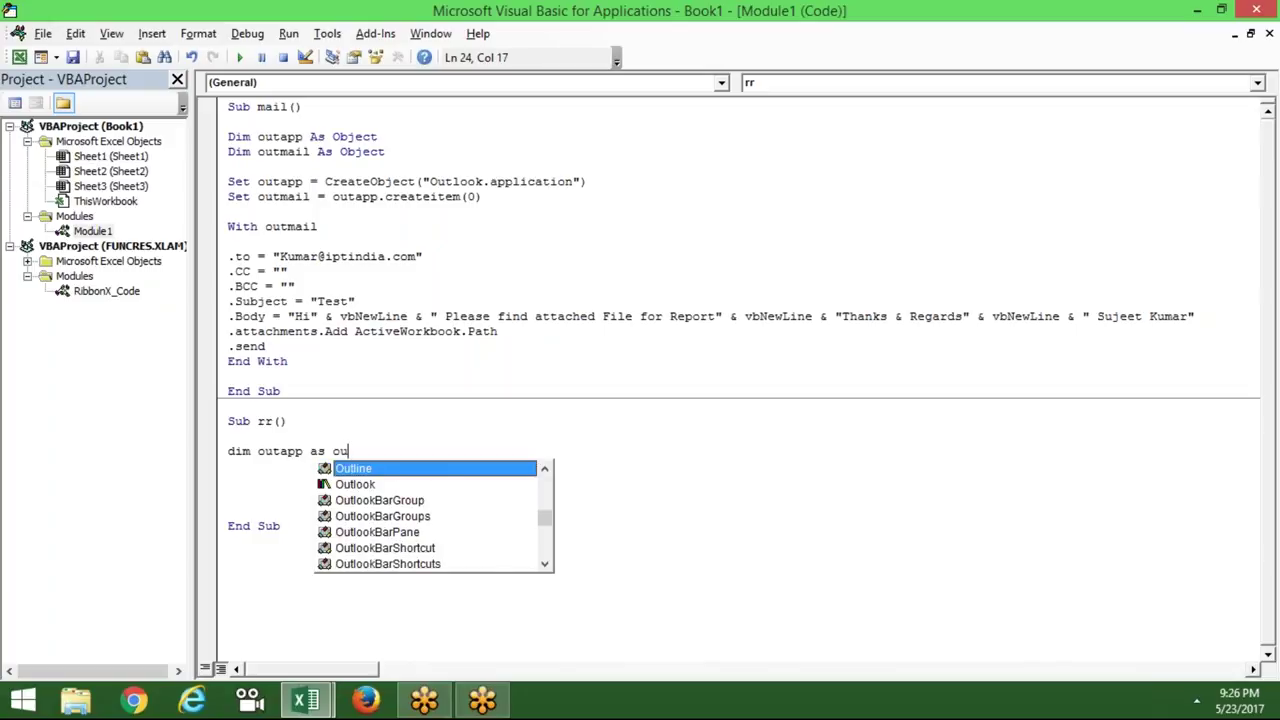
key(Down)
key(Tab)
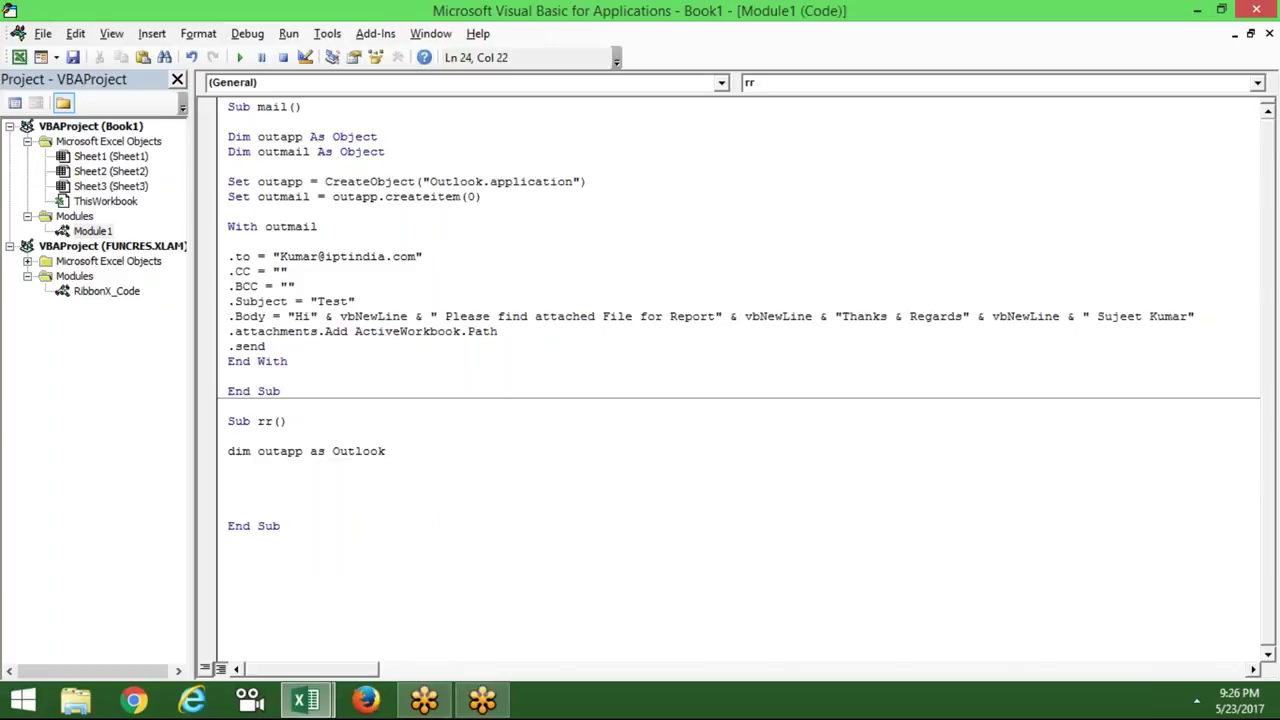
text(.a)
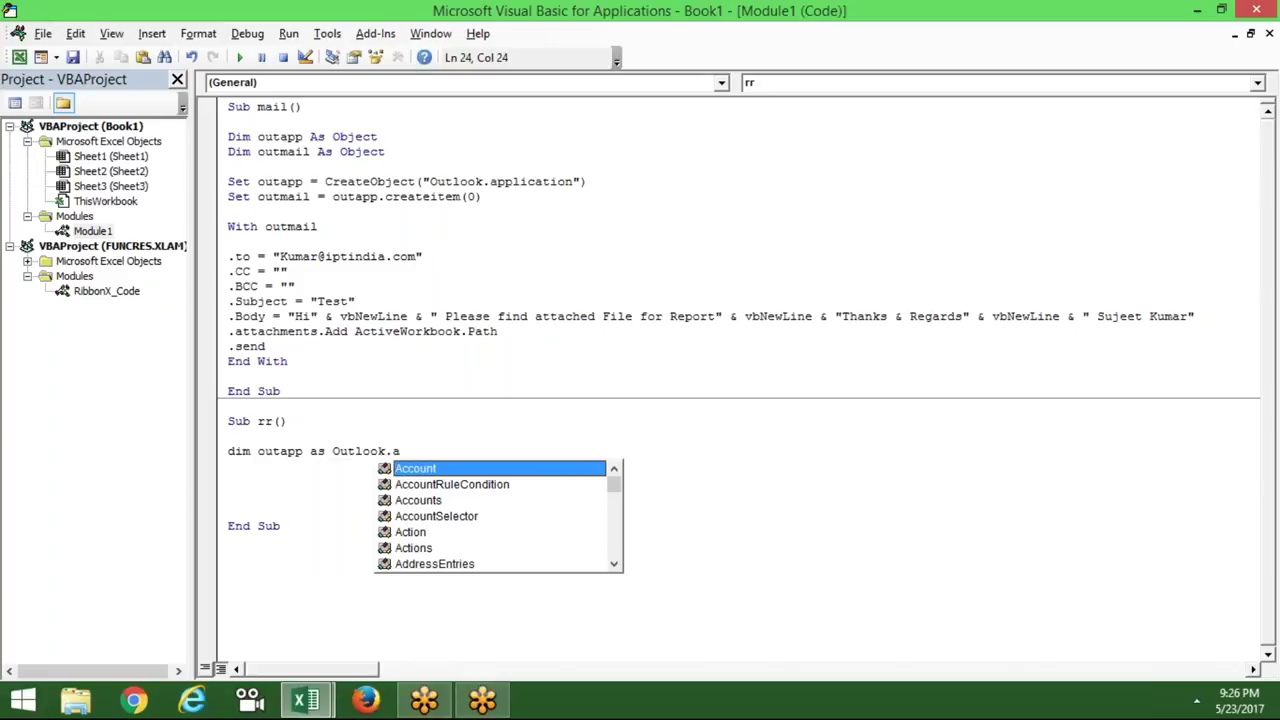
text(p)
key(Tab)
key(Return)
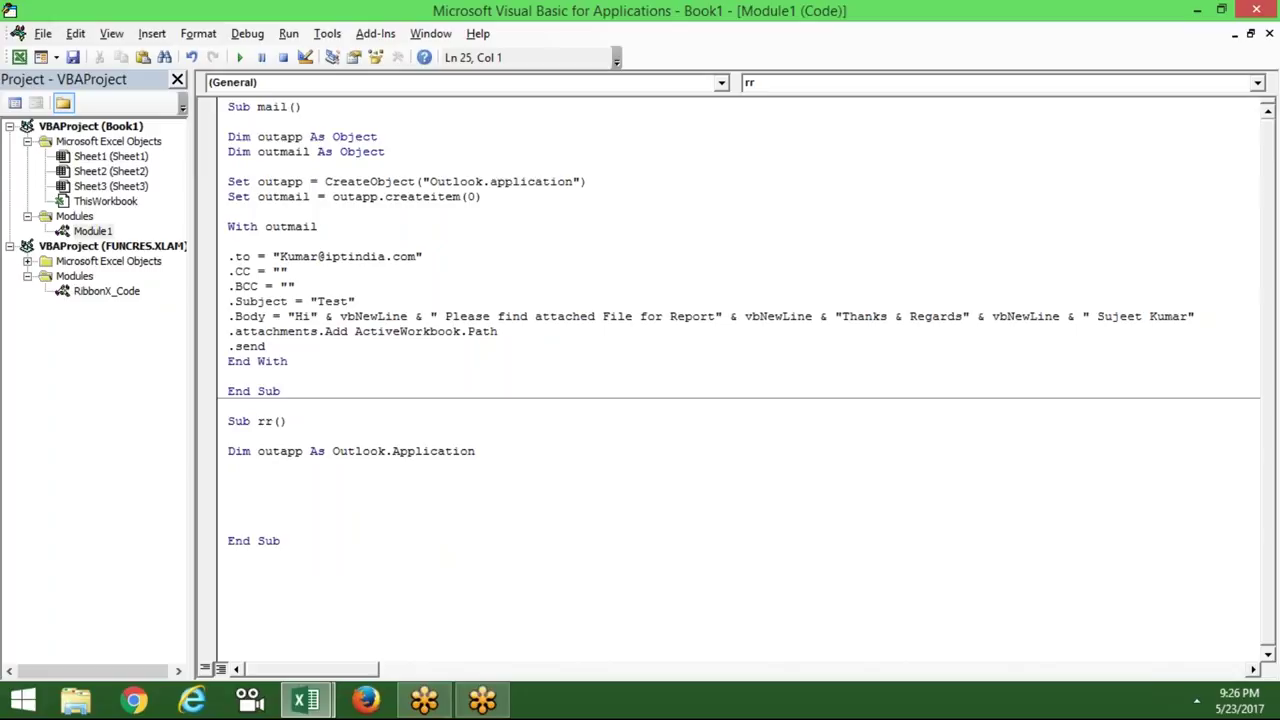
- Declare Dim outmail As Outlook.MailItem
text(dim )
text(out)
text(a)
text(pp)
key(BackSpace)
key(BackSpace)
key(BackSpace)
text(mail)
text( as o)
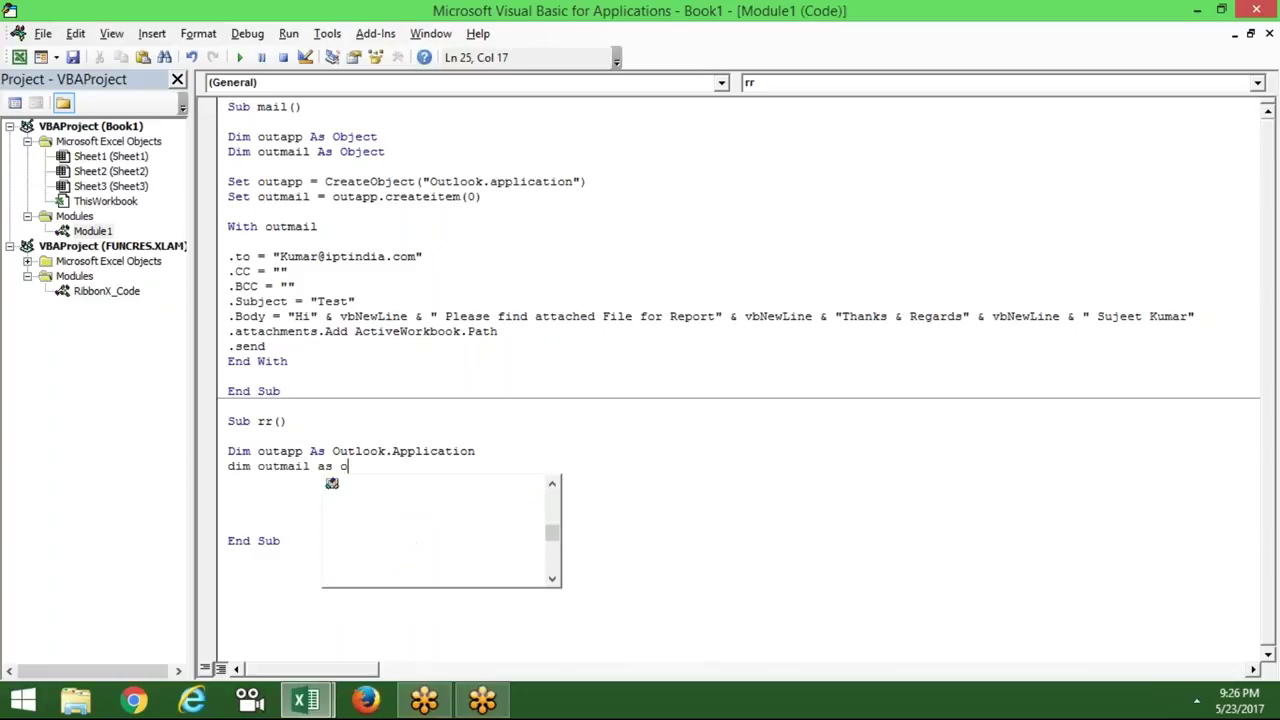
text(ut)
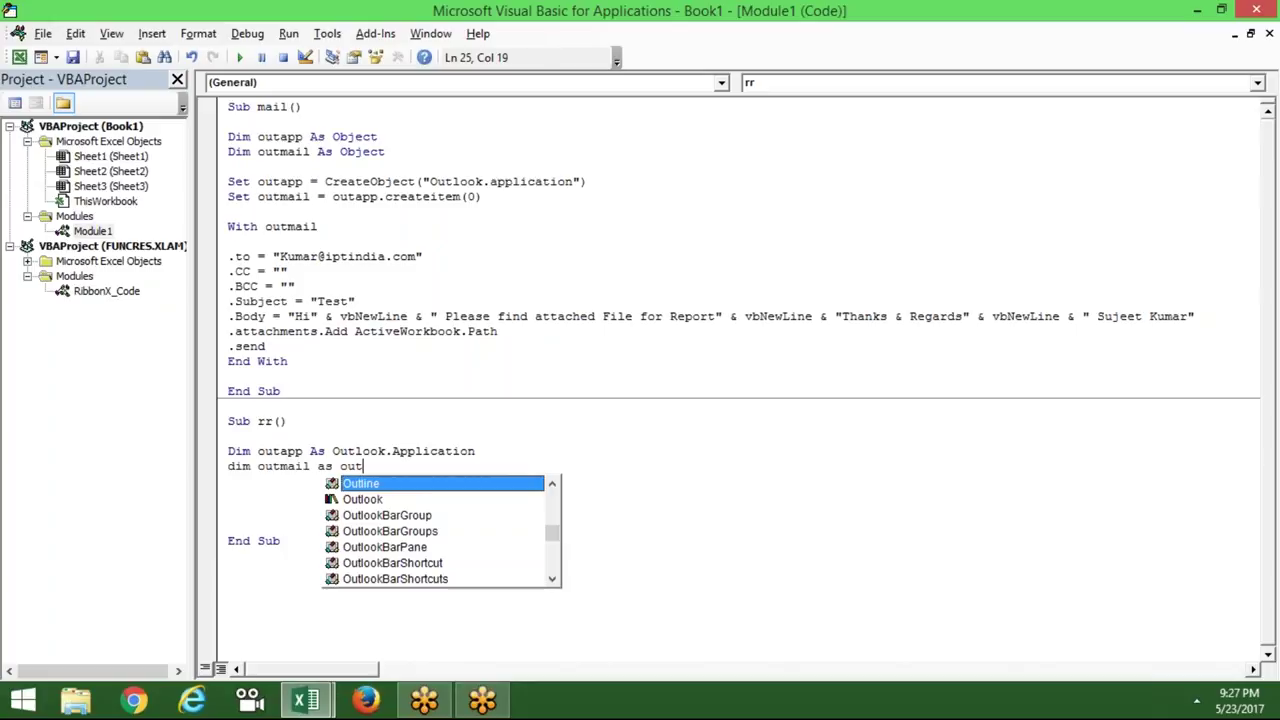
key(Down)
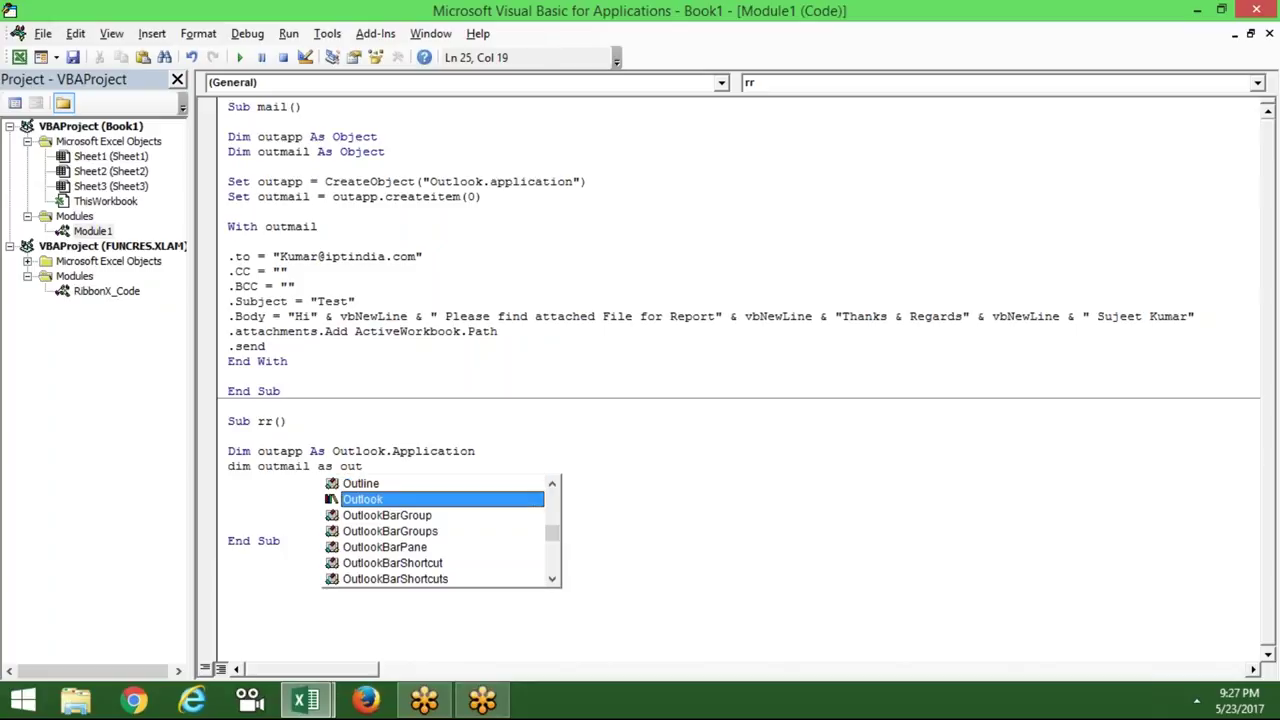
key(Tab)
text(.mail)
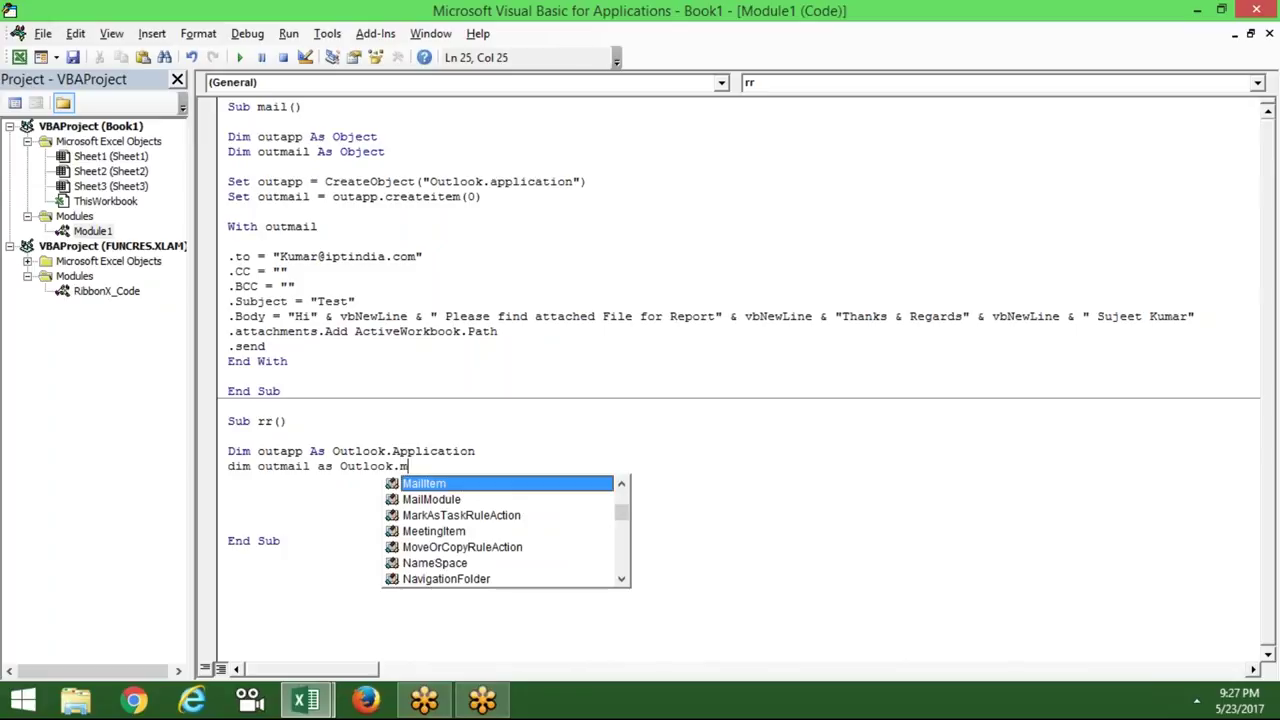
key(Tab)
key(Return)
key(Return)
- Add Set outmaill = outapp.CreateItem(olMailItem)
text(set outmaill = a)
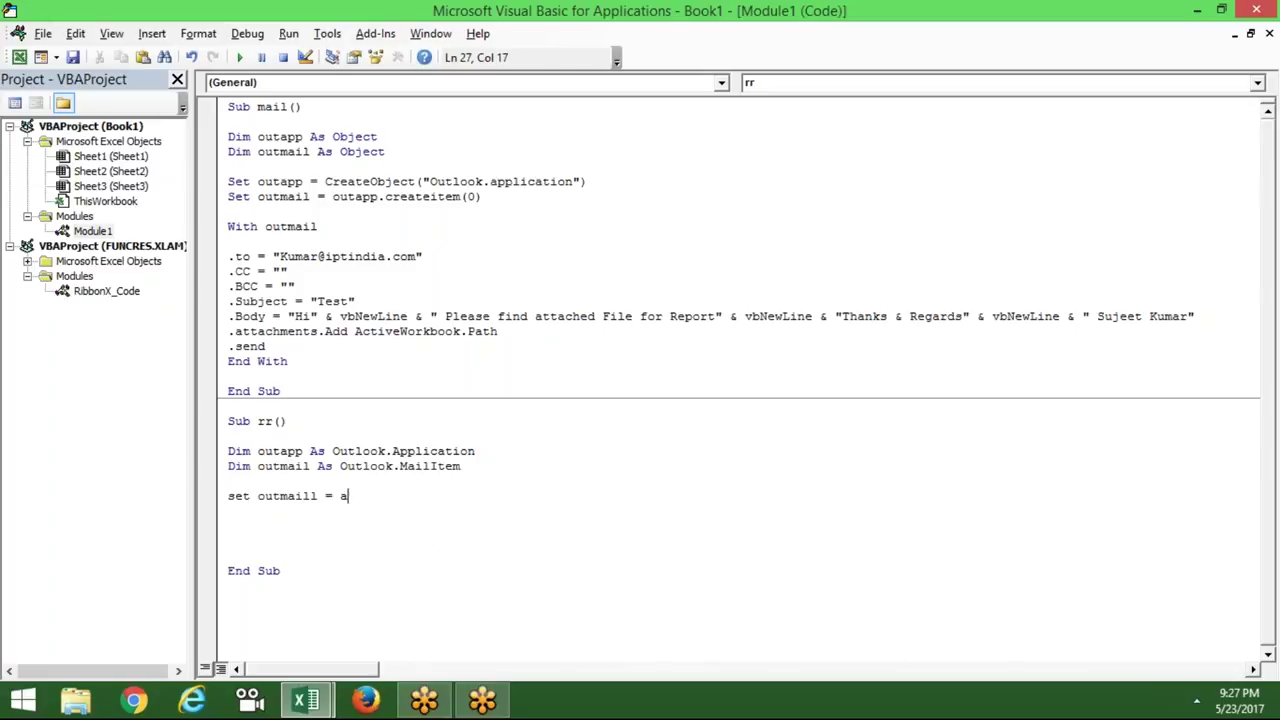
text(out)
text(app)
text(.)
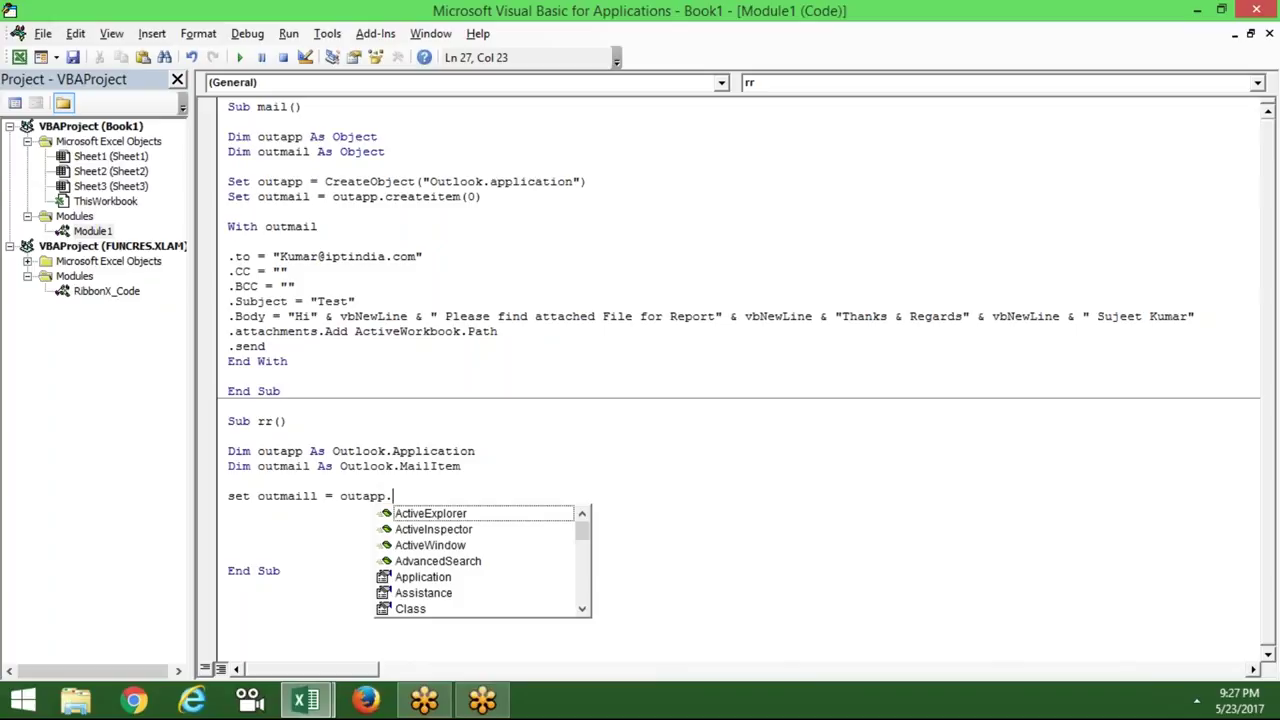
text(ct)
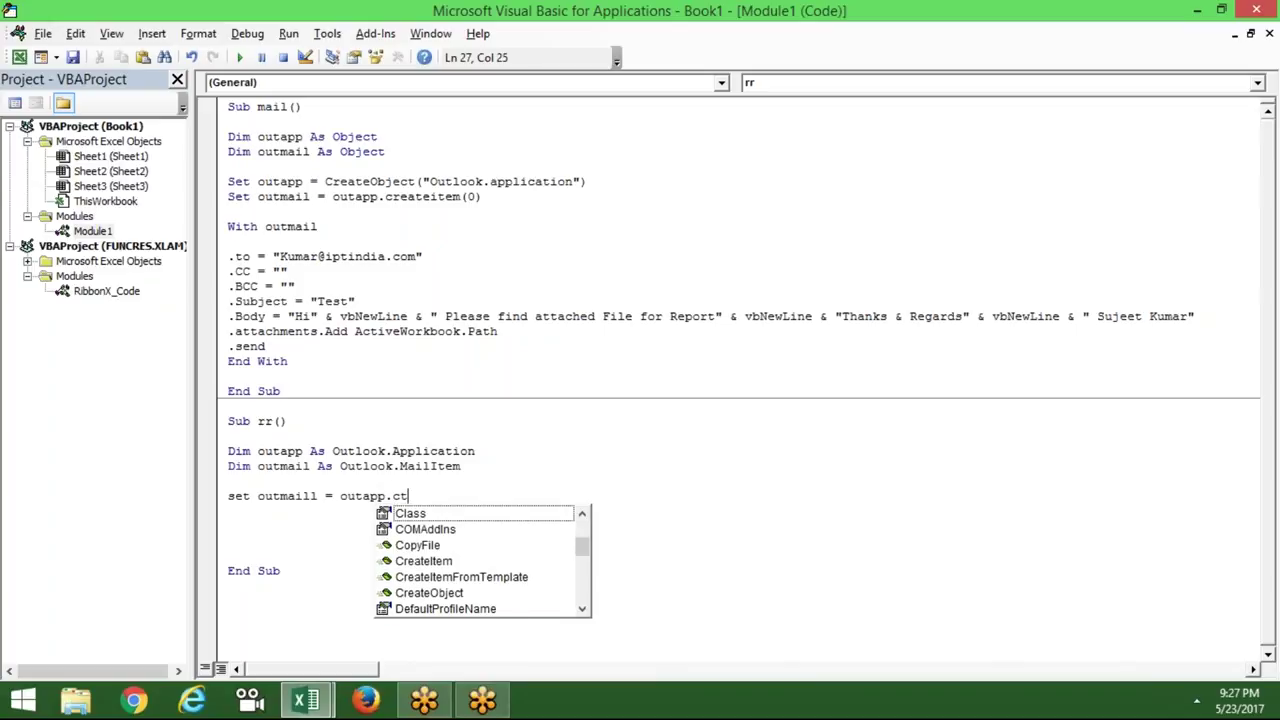
key(Down)
key(Down)
key(Down)
key(Tab)
text(()
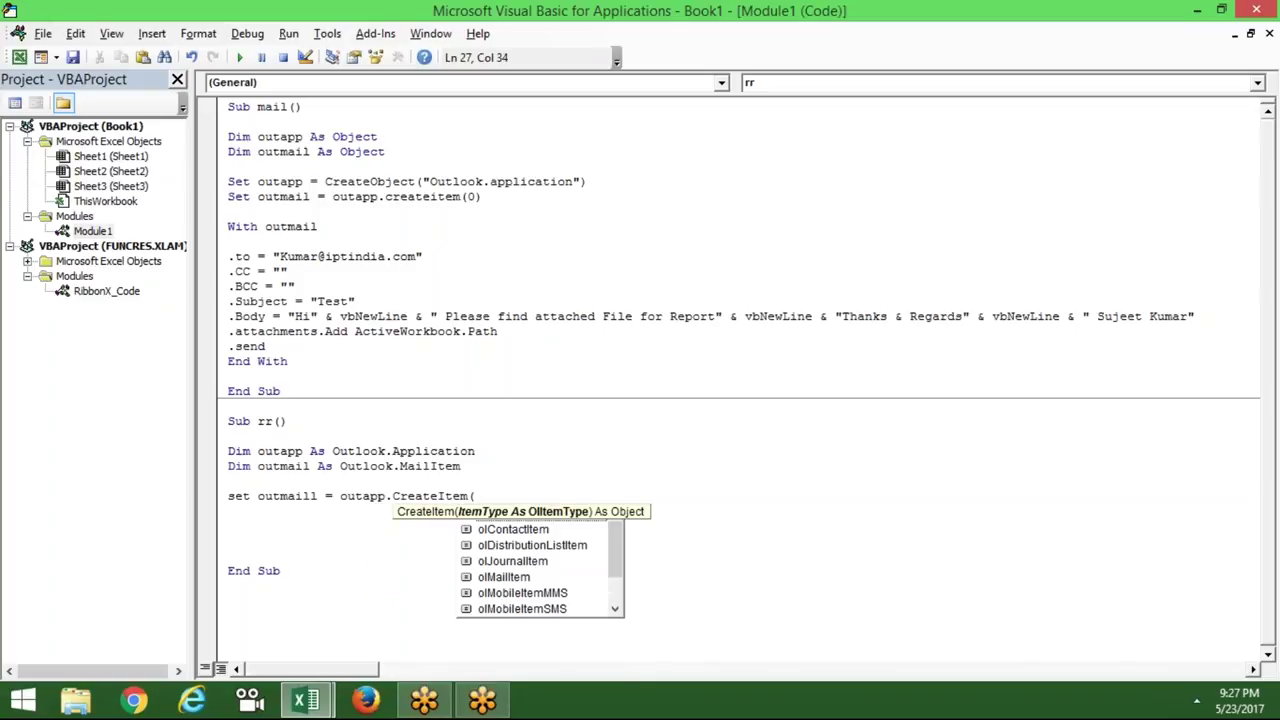
key(Down)
key(Return)
key(BackSpace)
text(()
key(Down)
key(Down)
key(Down)
key(Down)
key(Down)
key(Up)
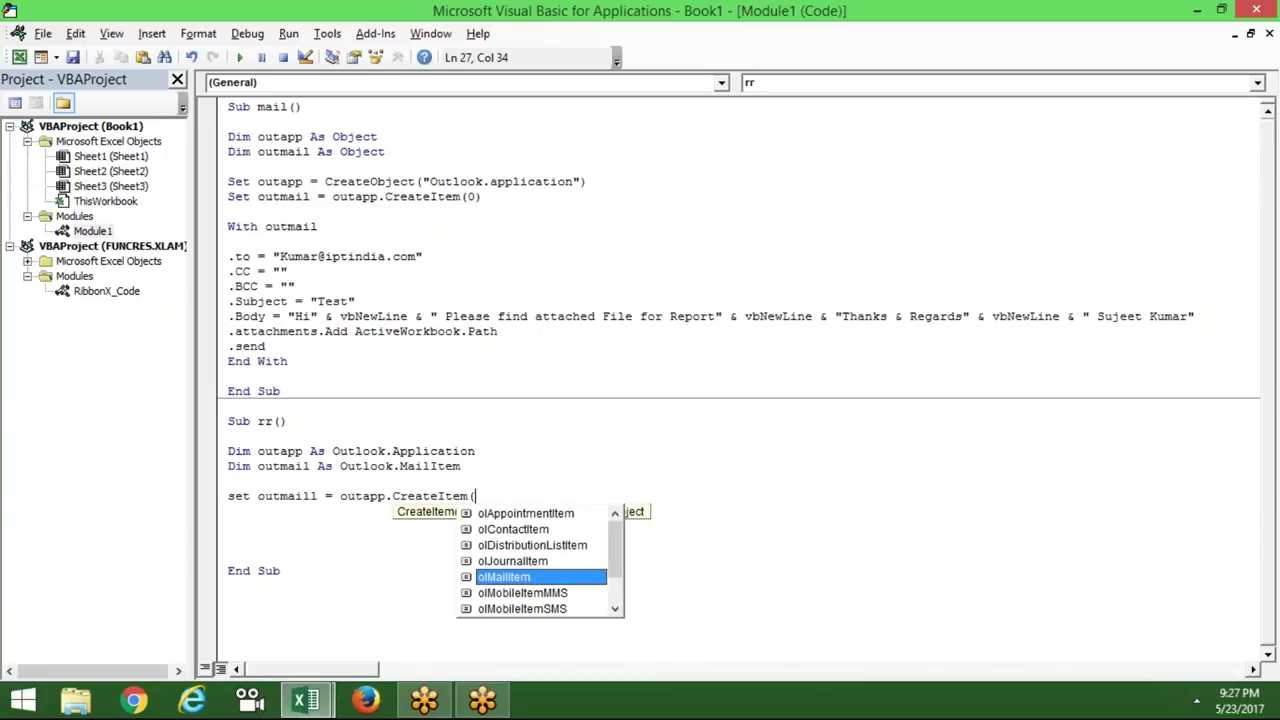
key(Tab)
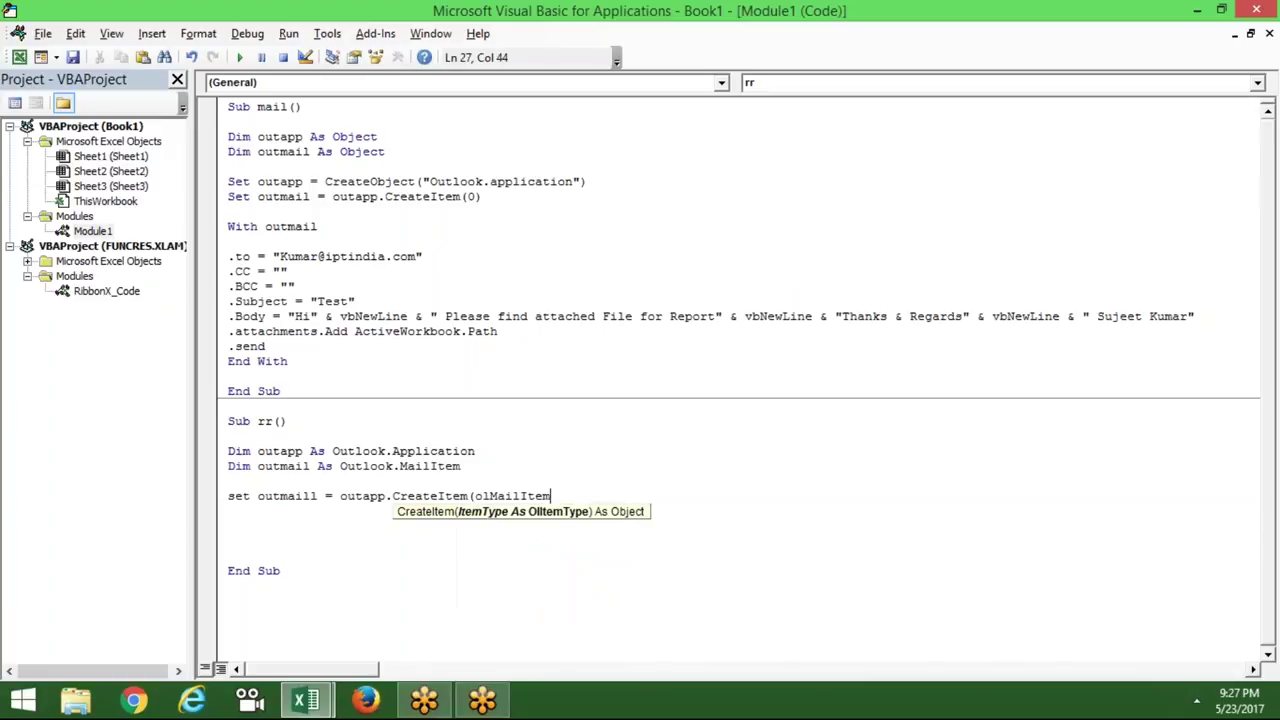
text())
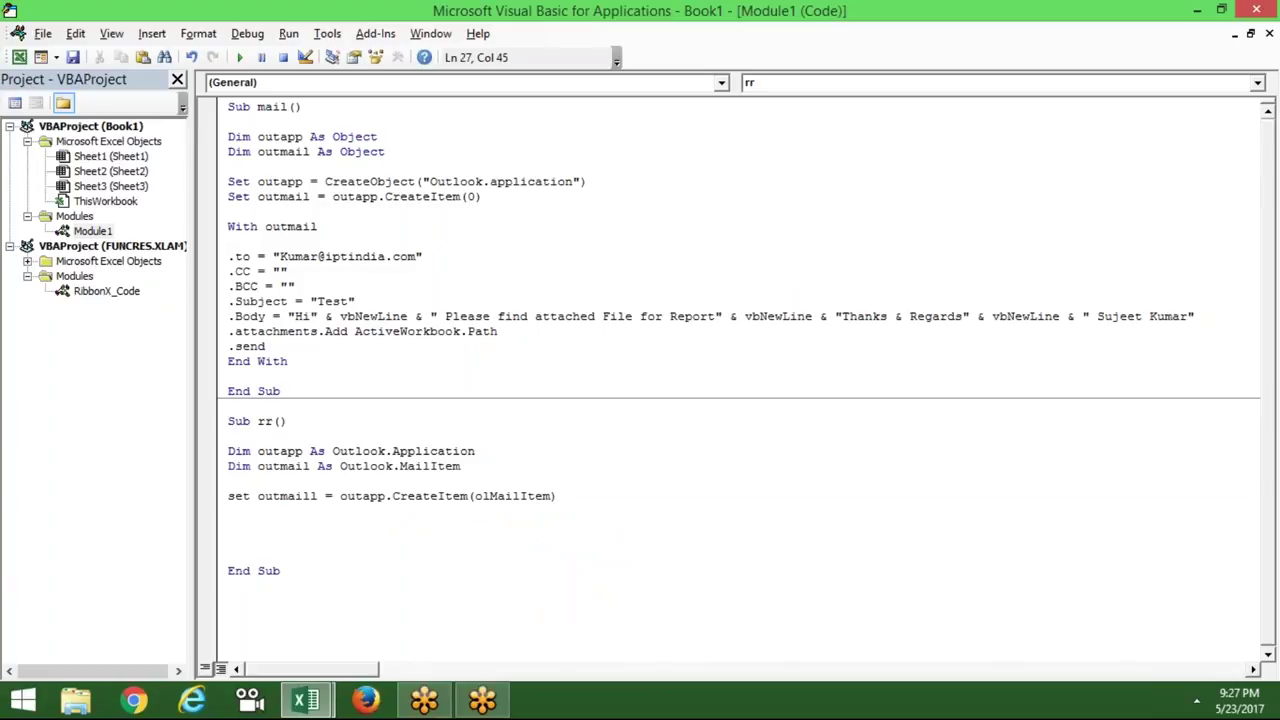
key(Return)
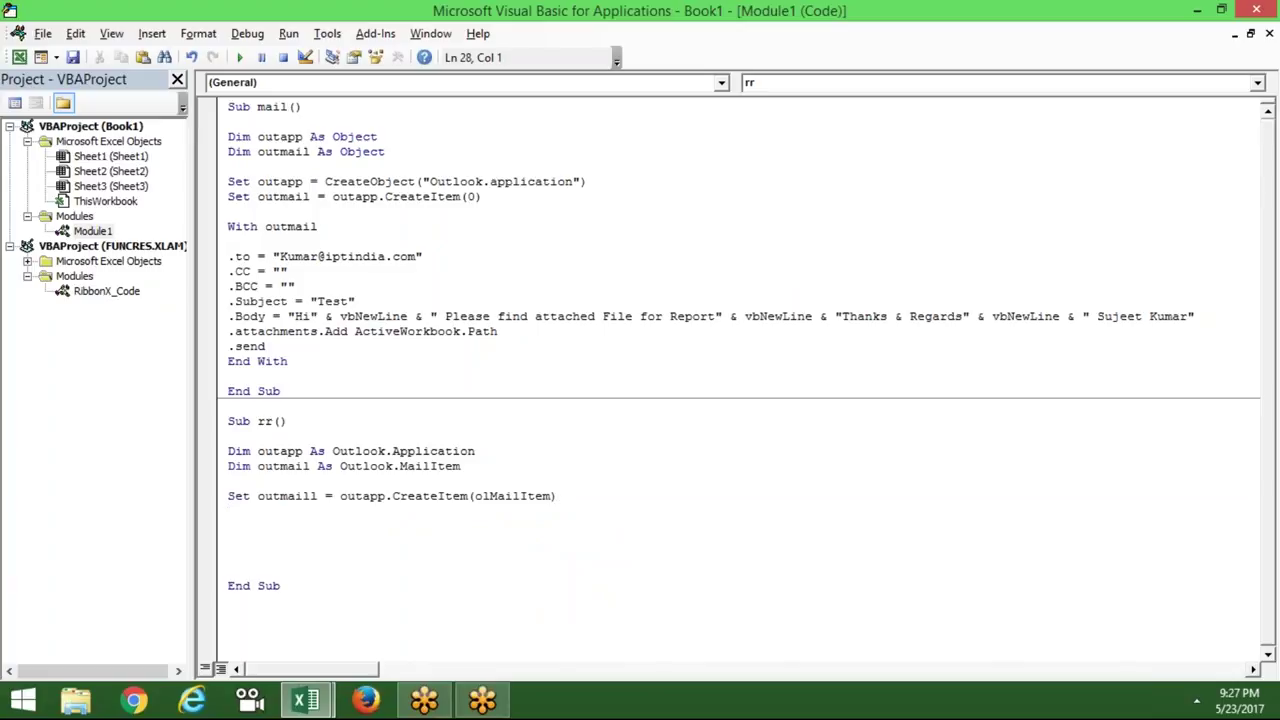
- Open a With outmail block and begin a .To line, then erase it
key(Return)
text(with)
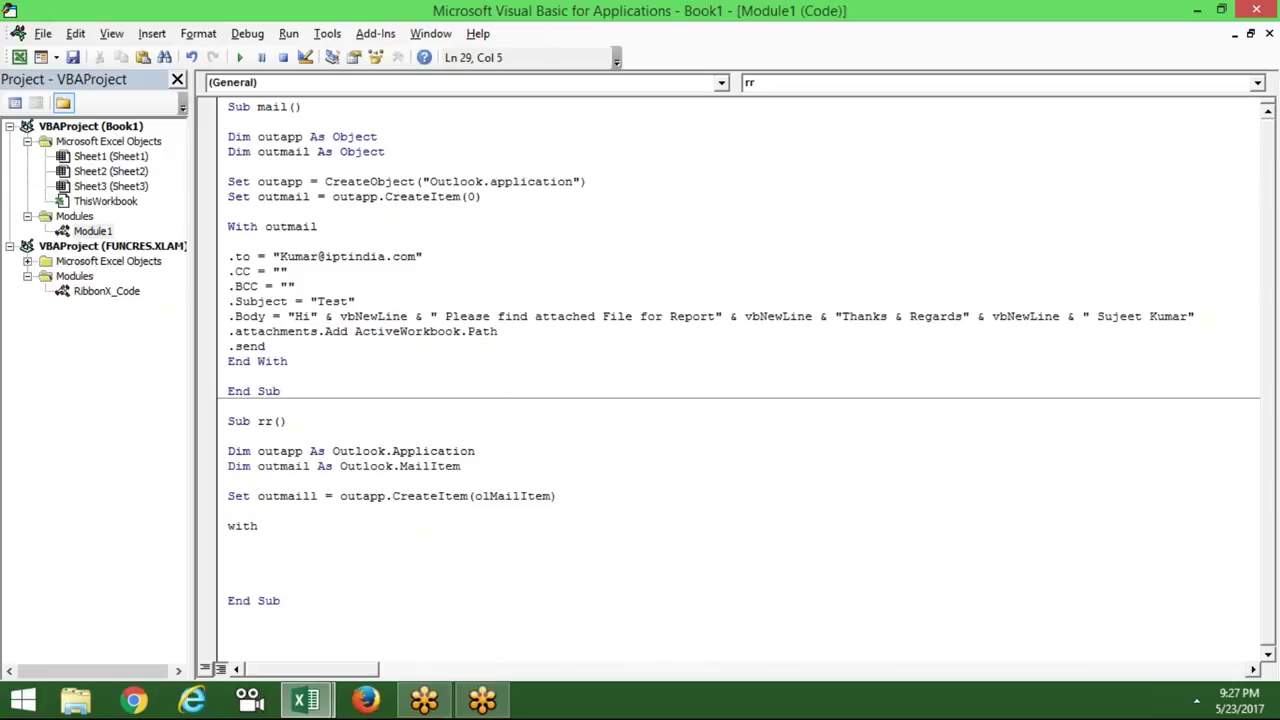
text( outmail)
key(Return)
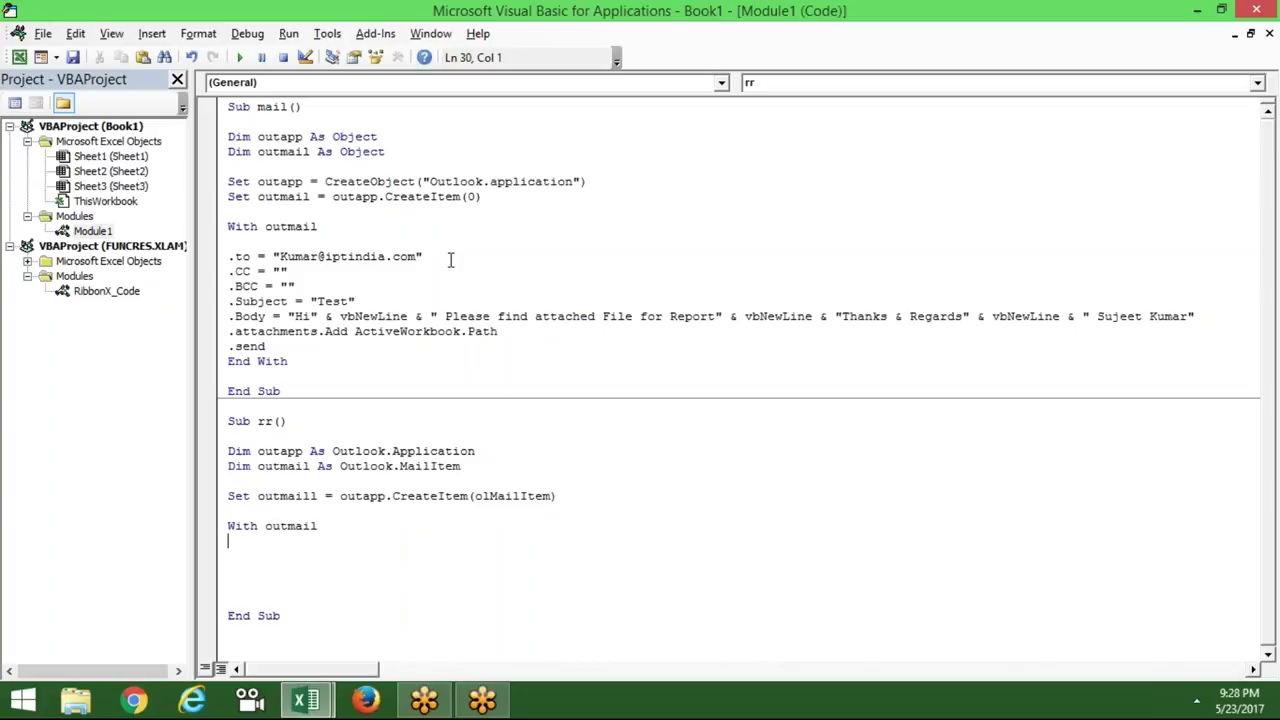
text(.)
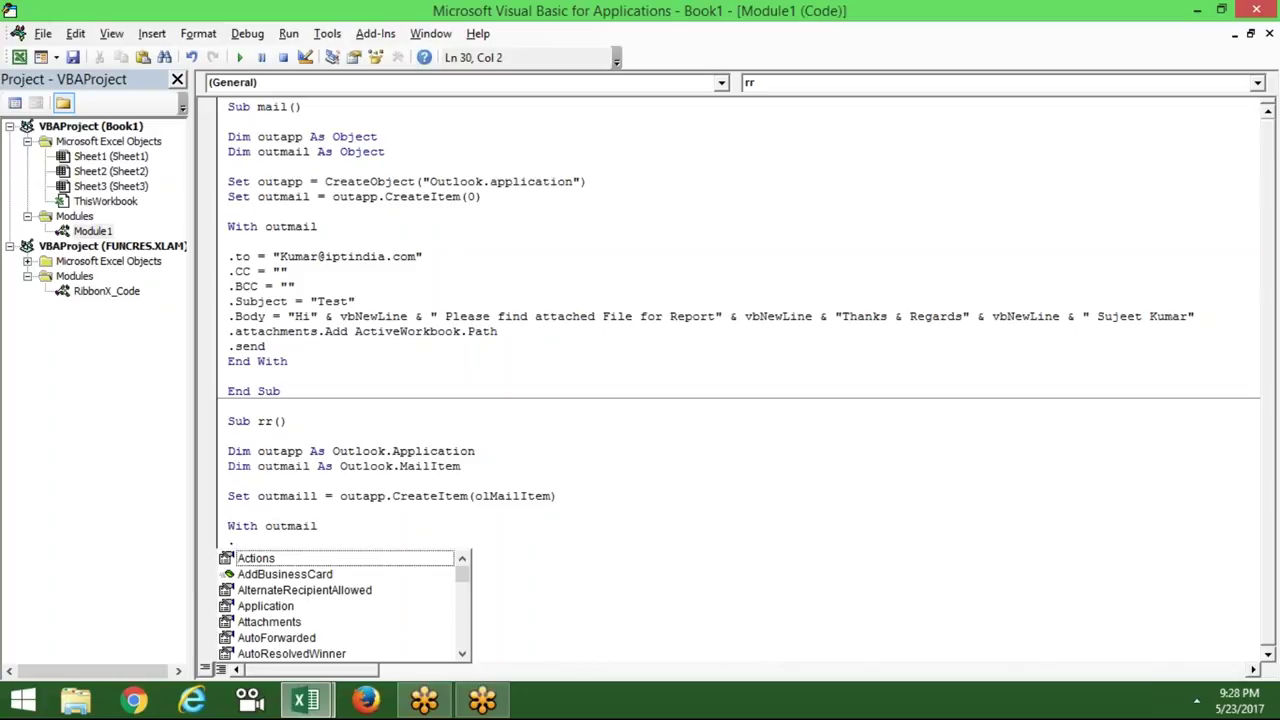
text(to)
key(Tab)
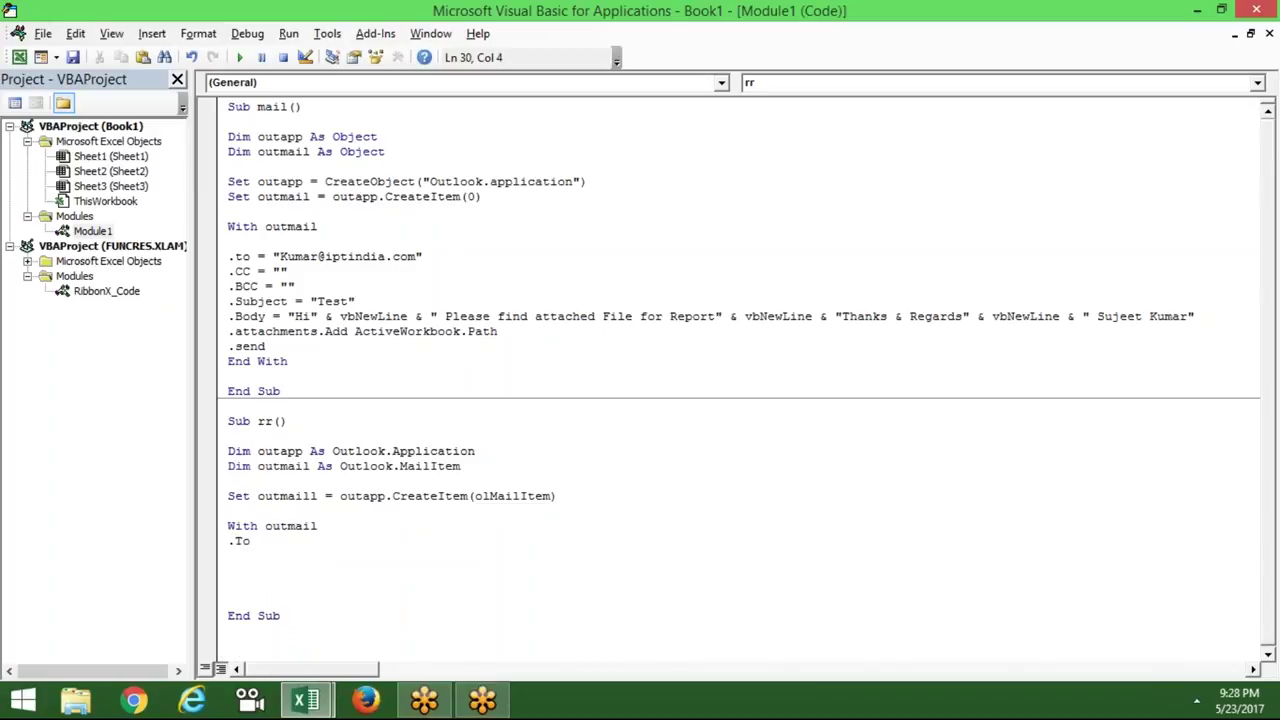
key(BackSpace)
key(BackSpace)
key(BackSpace)
- Select all the macro code in Module1 and return to the Excel Book1 window
drag(292, 622, 209, 105)
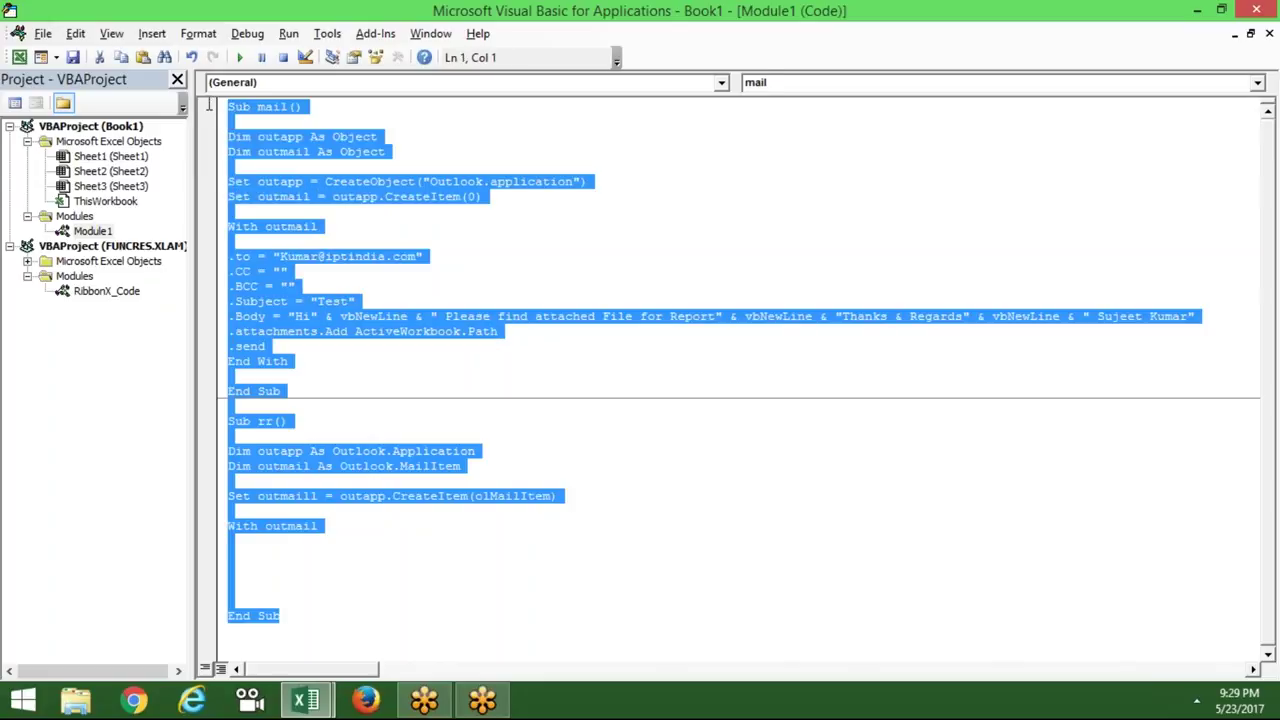
click(318, 703)
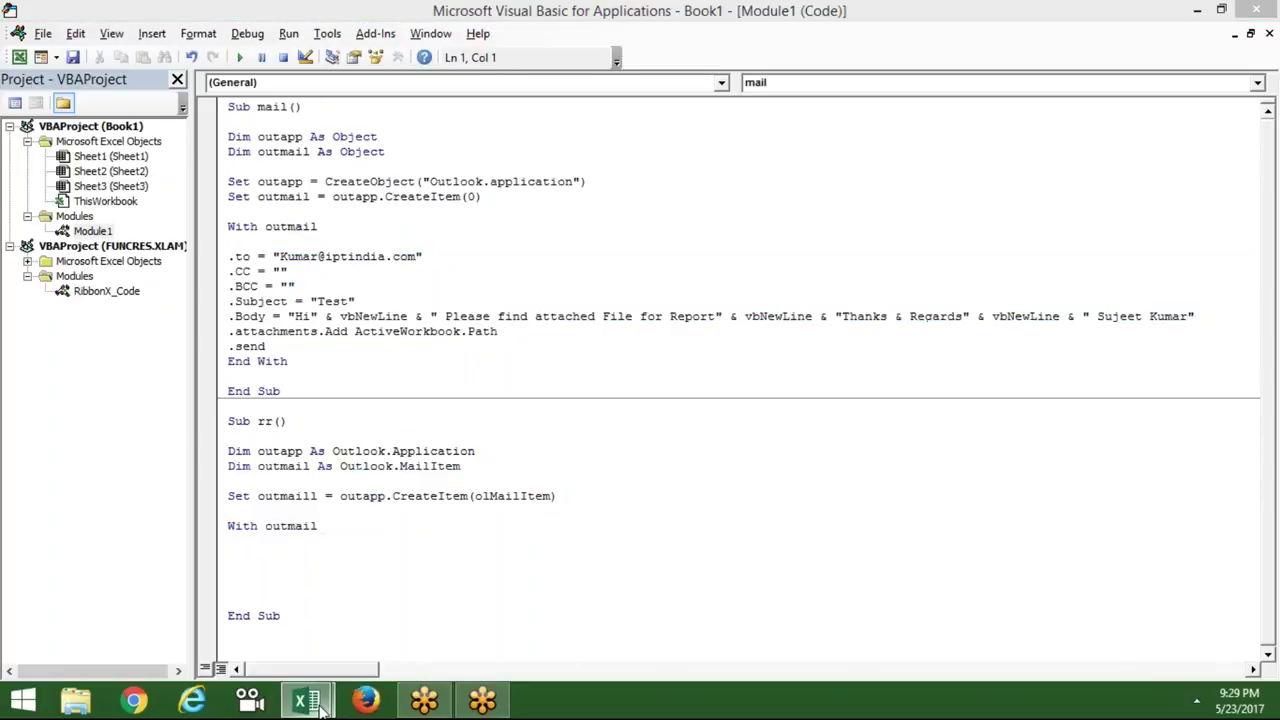
mouse_move(306, 700)
click(200, 600)
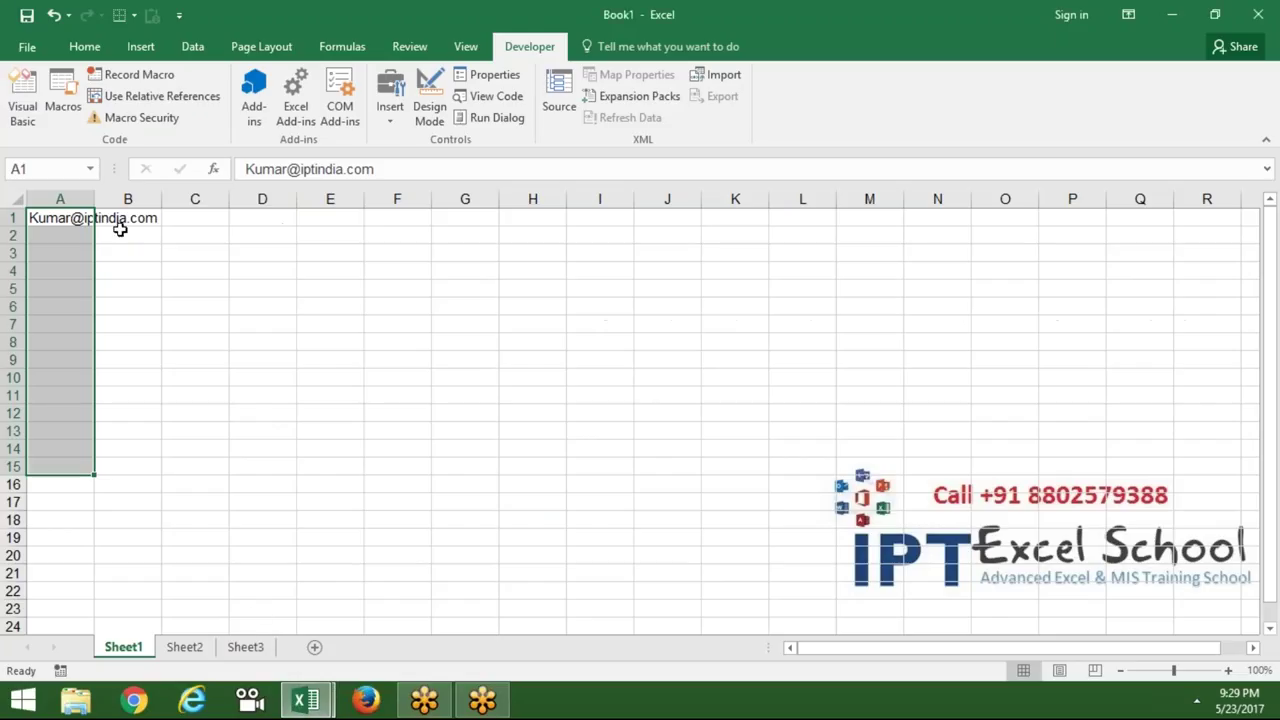
- Open the IPT-Jan workbook from the Recent list in File > Open
click(24, 48)
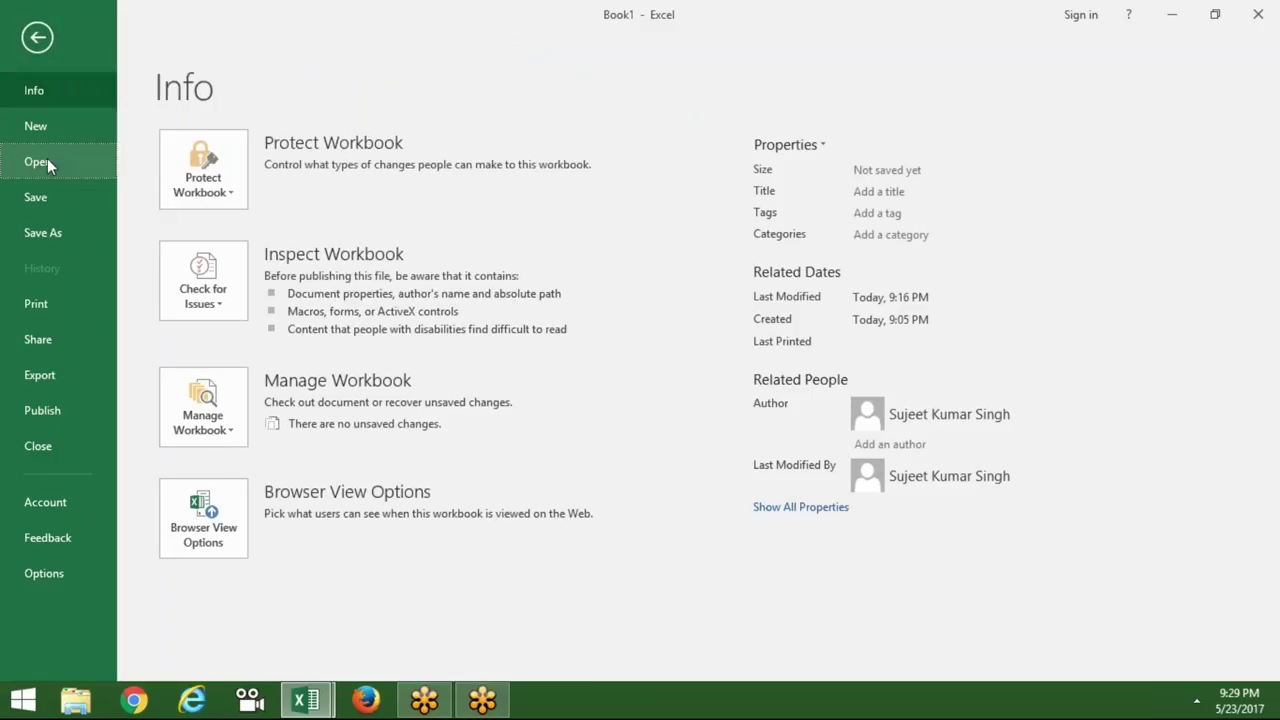
click(47, 163)
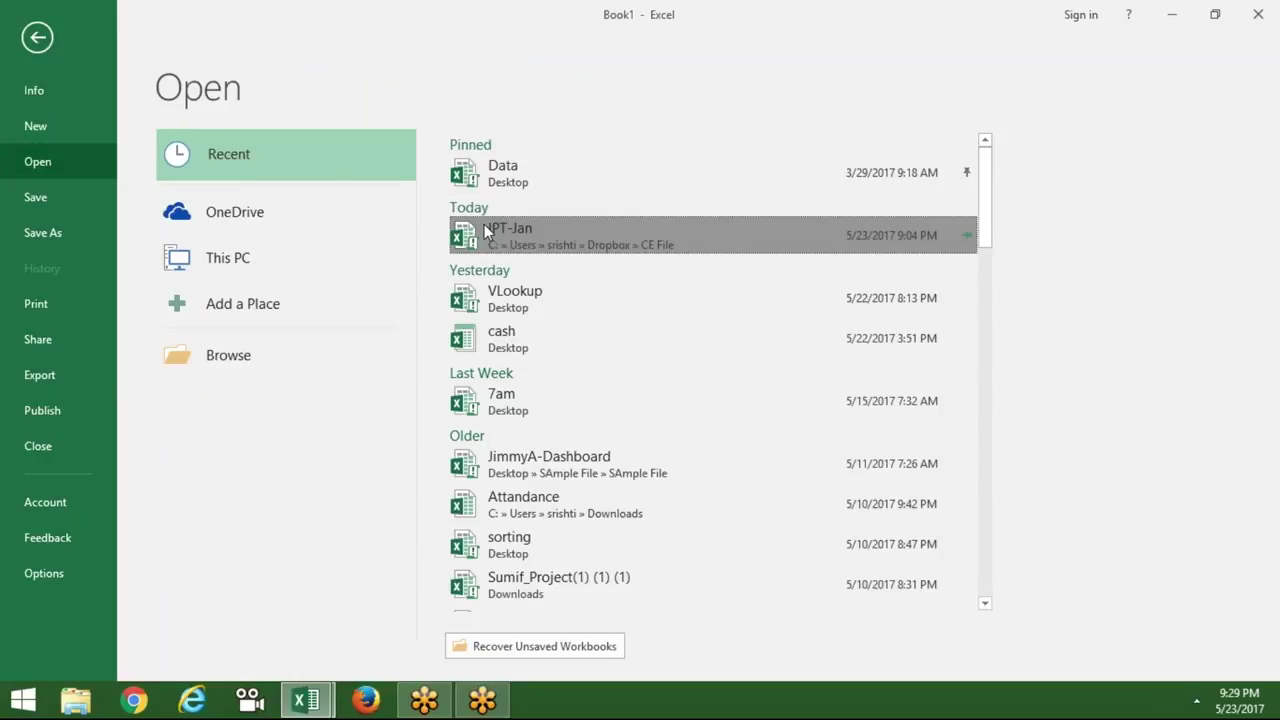
click(486, 231)
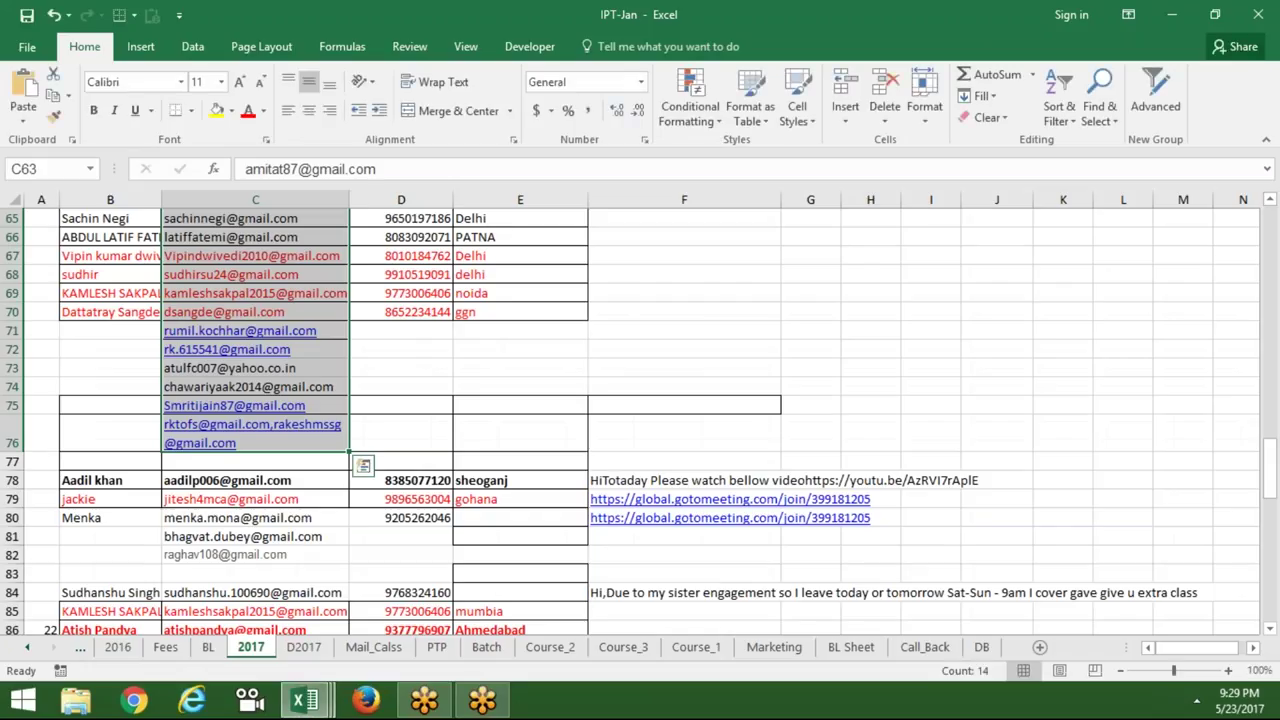
- Replace cell F63's meeting link with the pasted macro code, toggling Wrap Text on and off
key(Up)
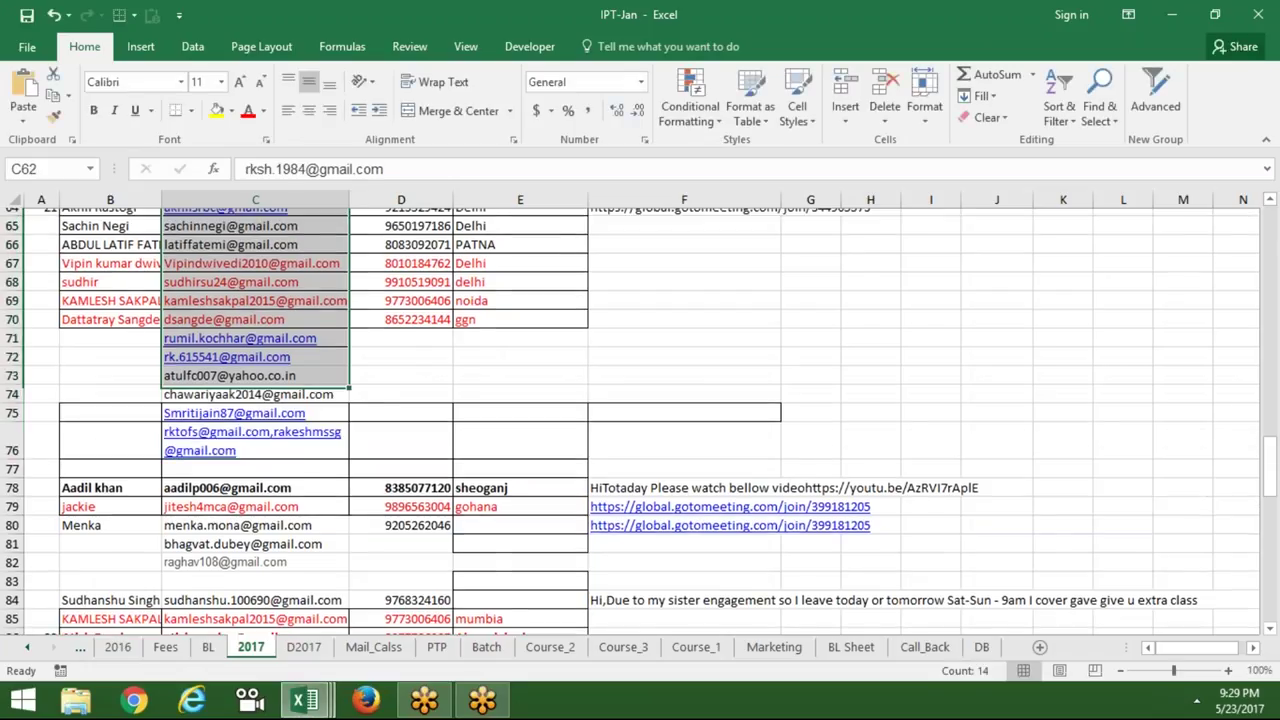
key(Down)
key(Right)
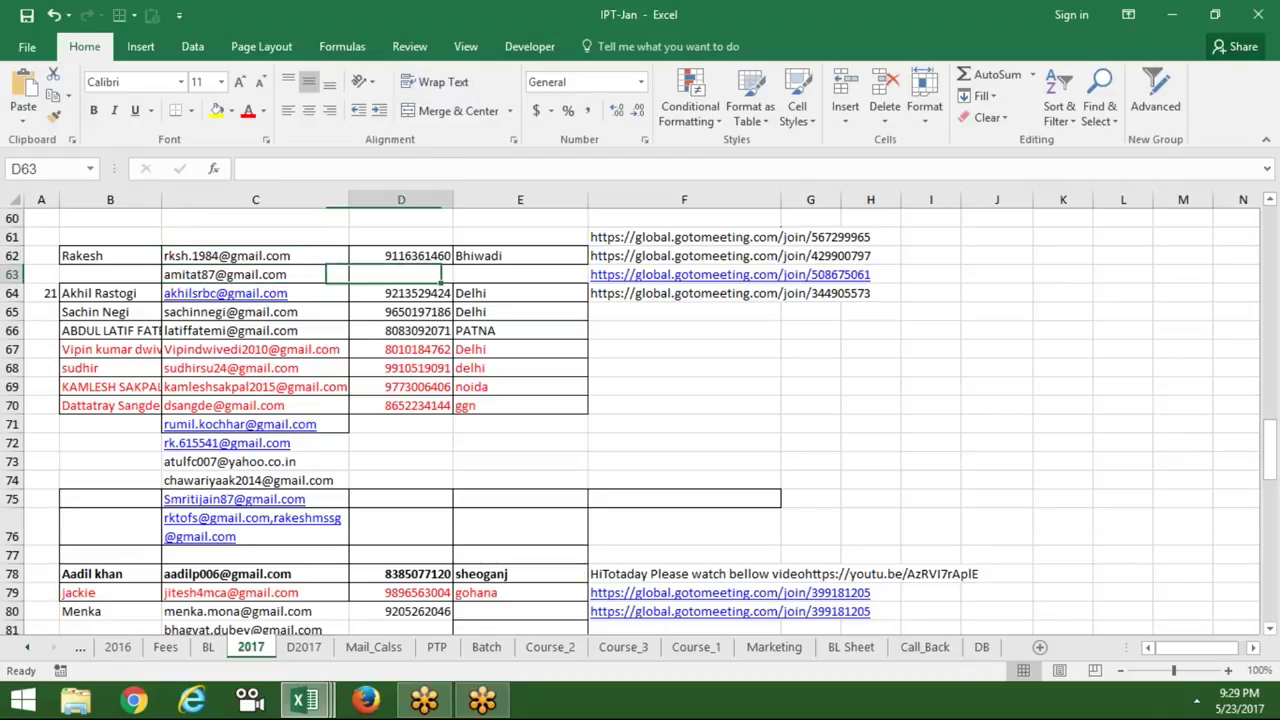
key(Right)
key(Right)
key(BackSpace)
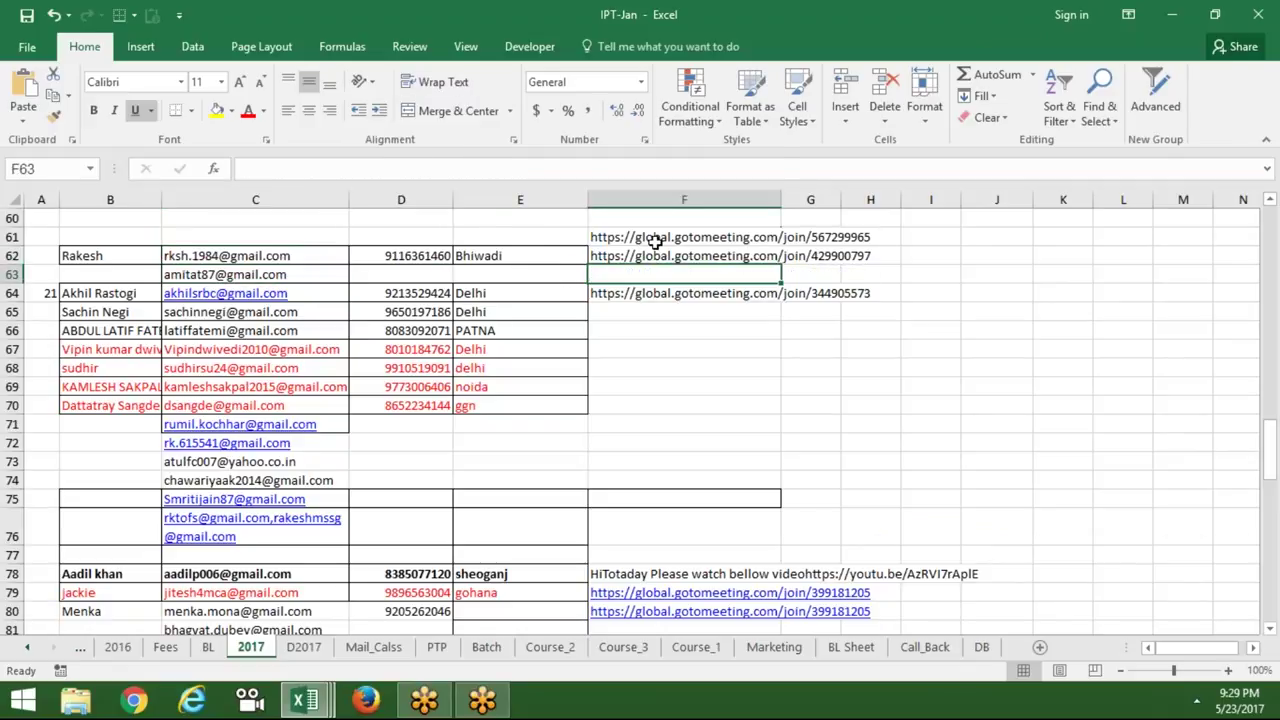
key(ctrl+v)
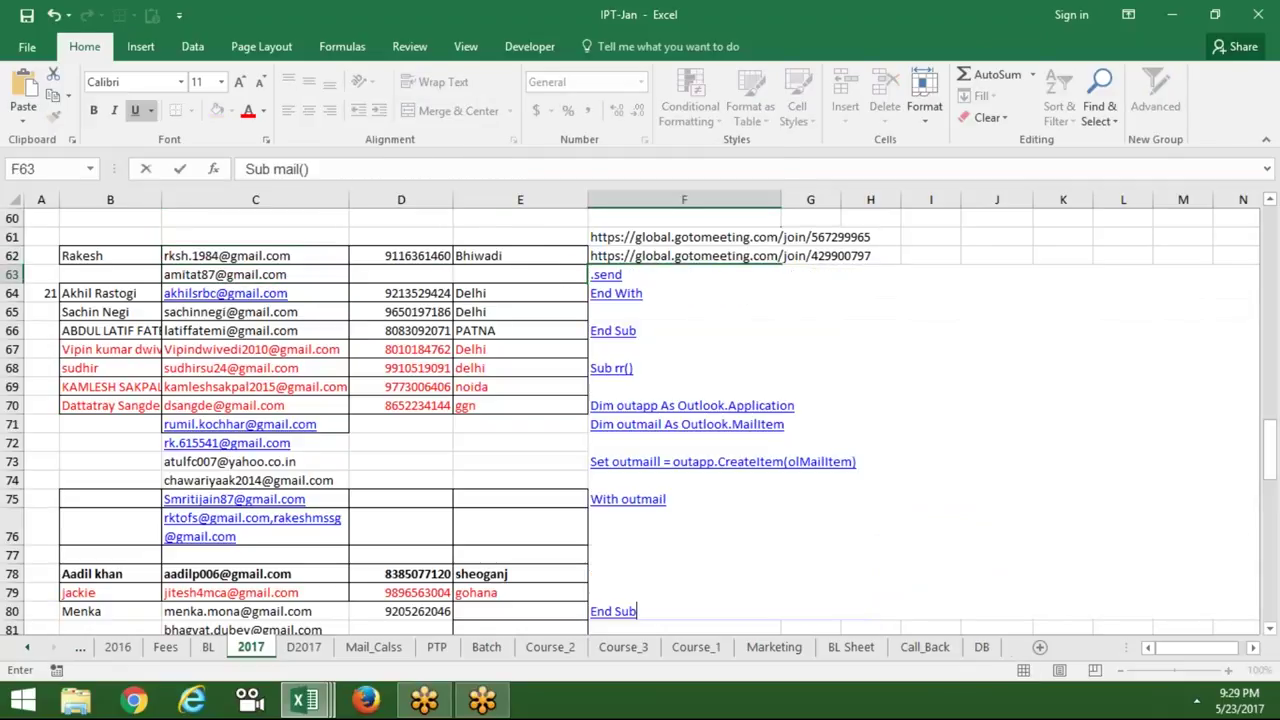
key(Return)
click(437, 88)
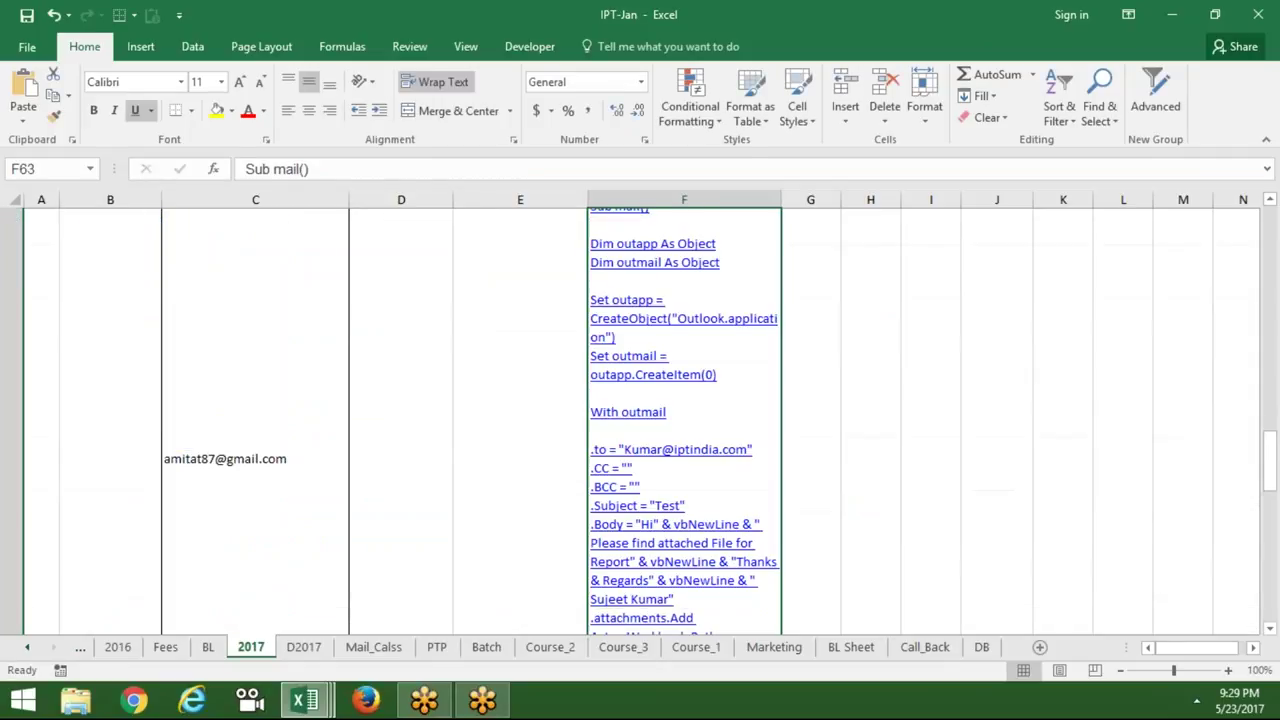
click(437, 88)
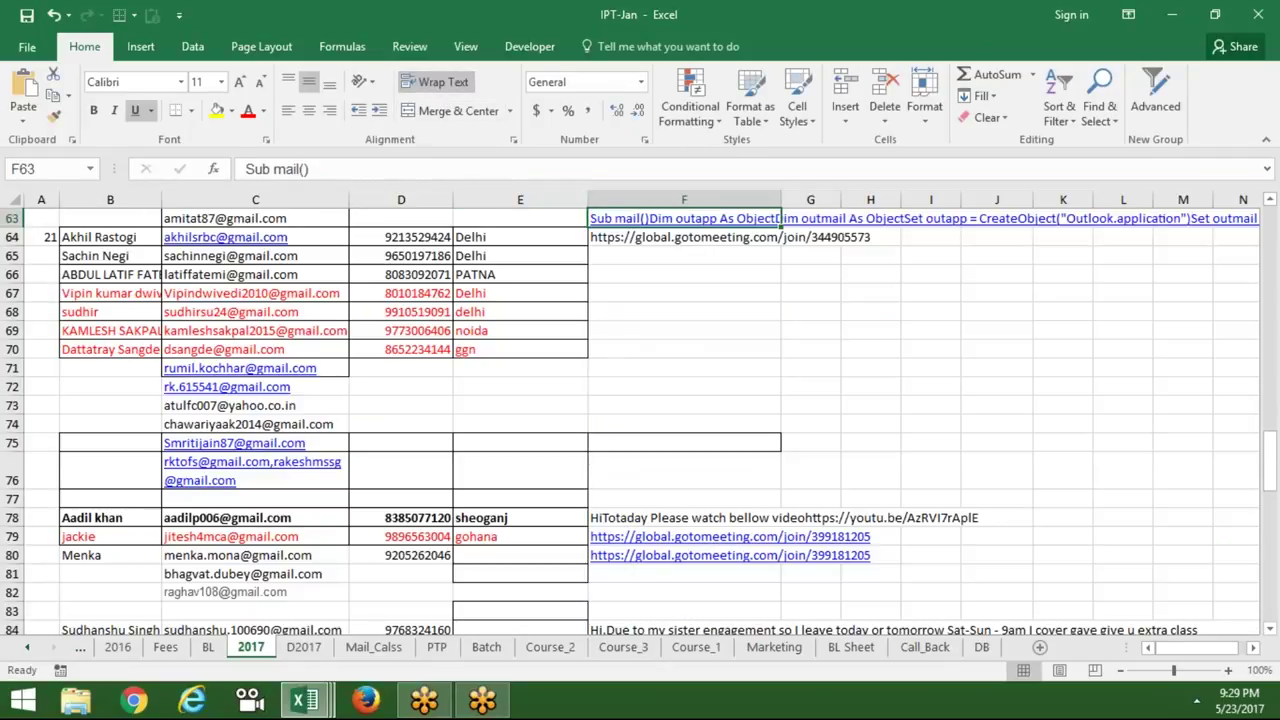
- Select the e-mail addresses in C63:C76
scroll(640, 400, up, 1)
click(225, 237)
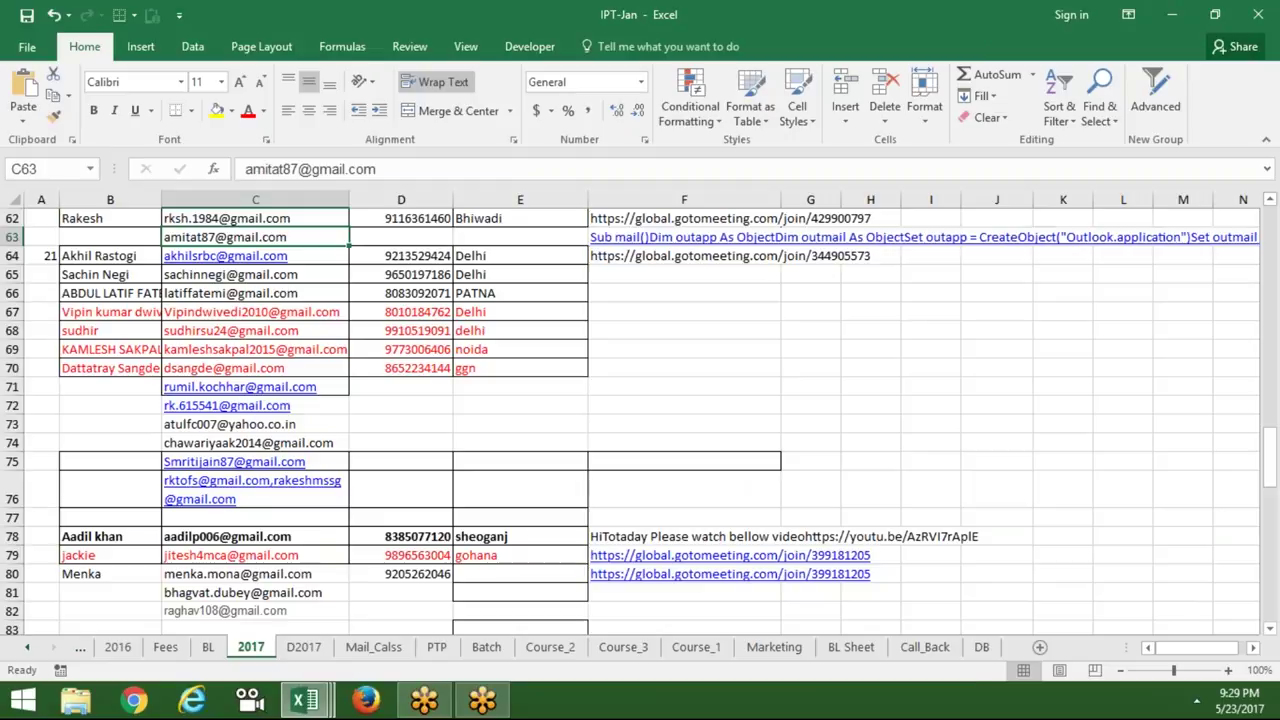
shift+click(225, 256)
drag(225, 256, 255, 499)
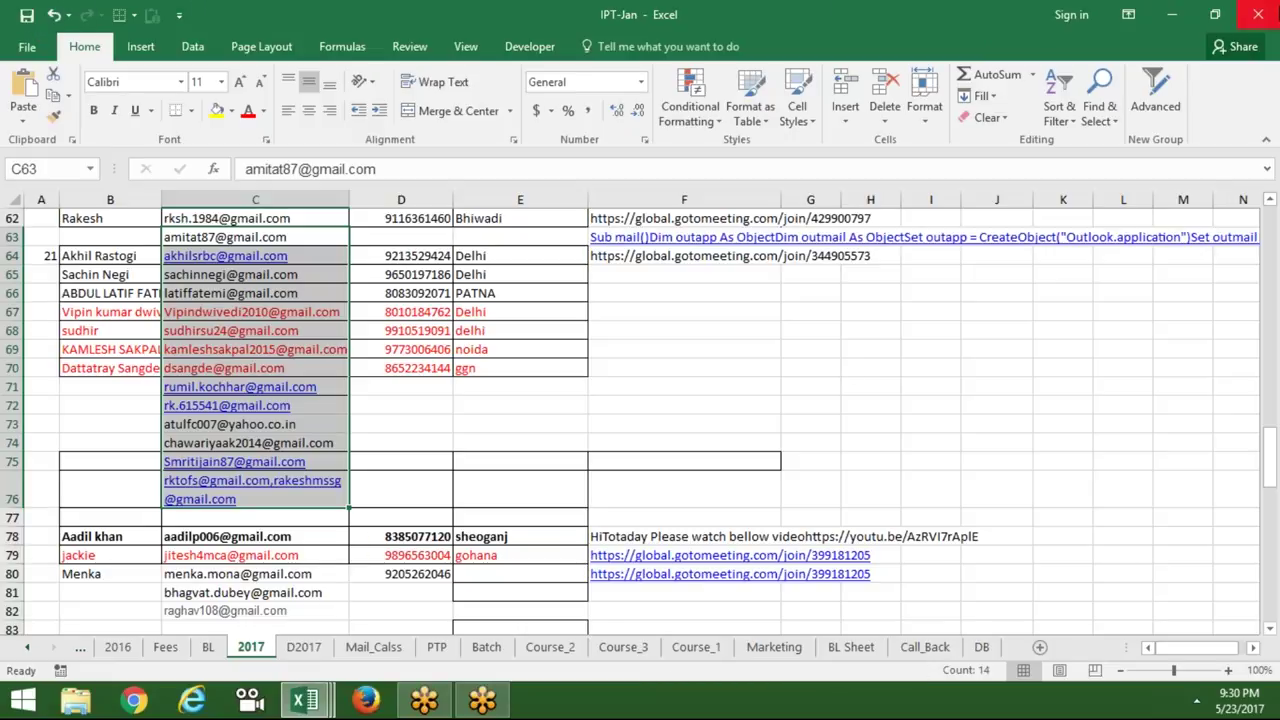
- Close the IPT-Jan workbook, return to Book1, then minimise Excel to the desktop
click(1258, 14)
click(705, 290)
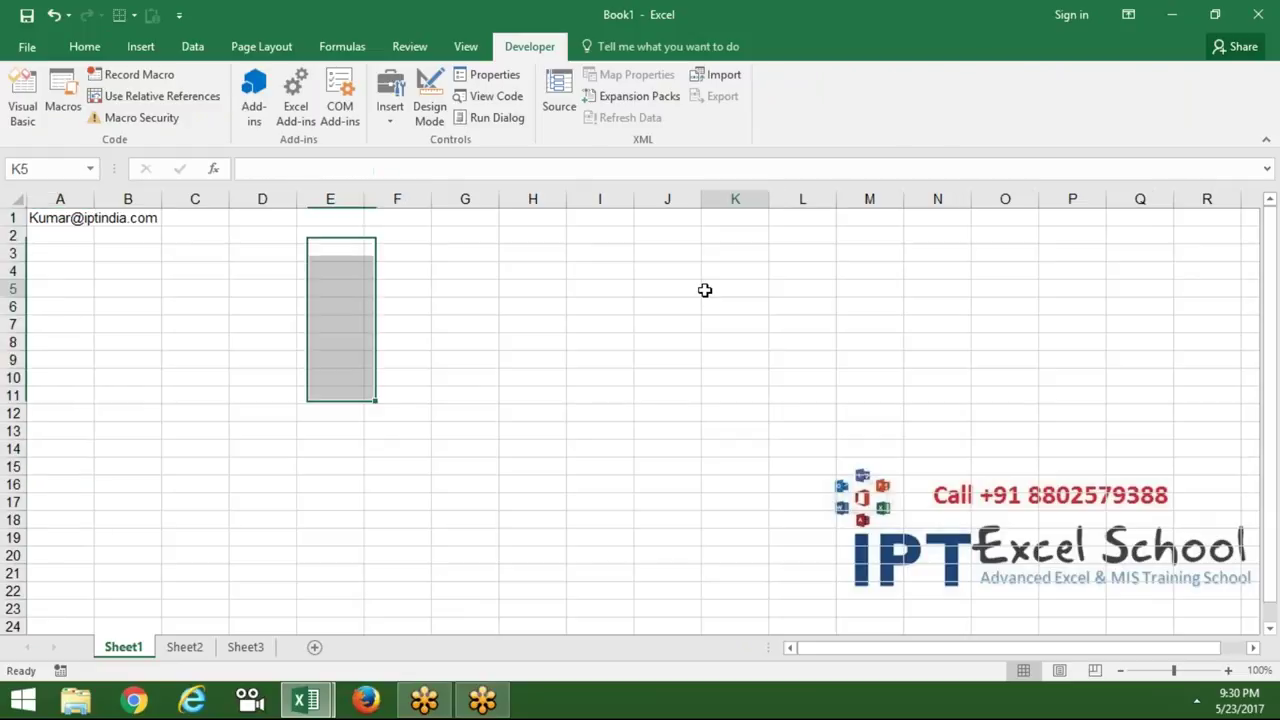
click(1170, 16)
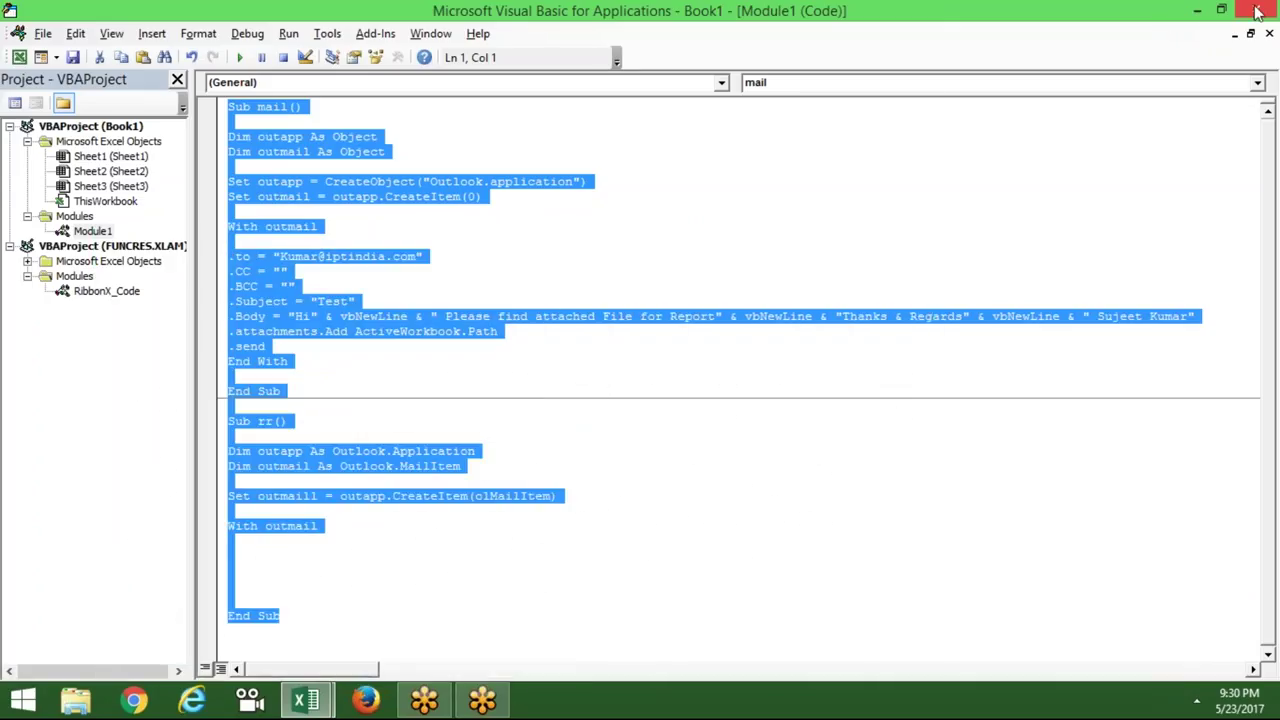
click(1256, 10)
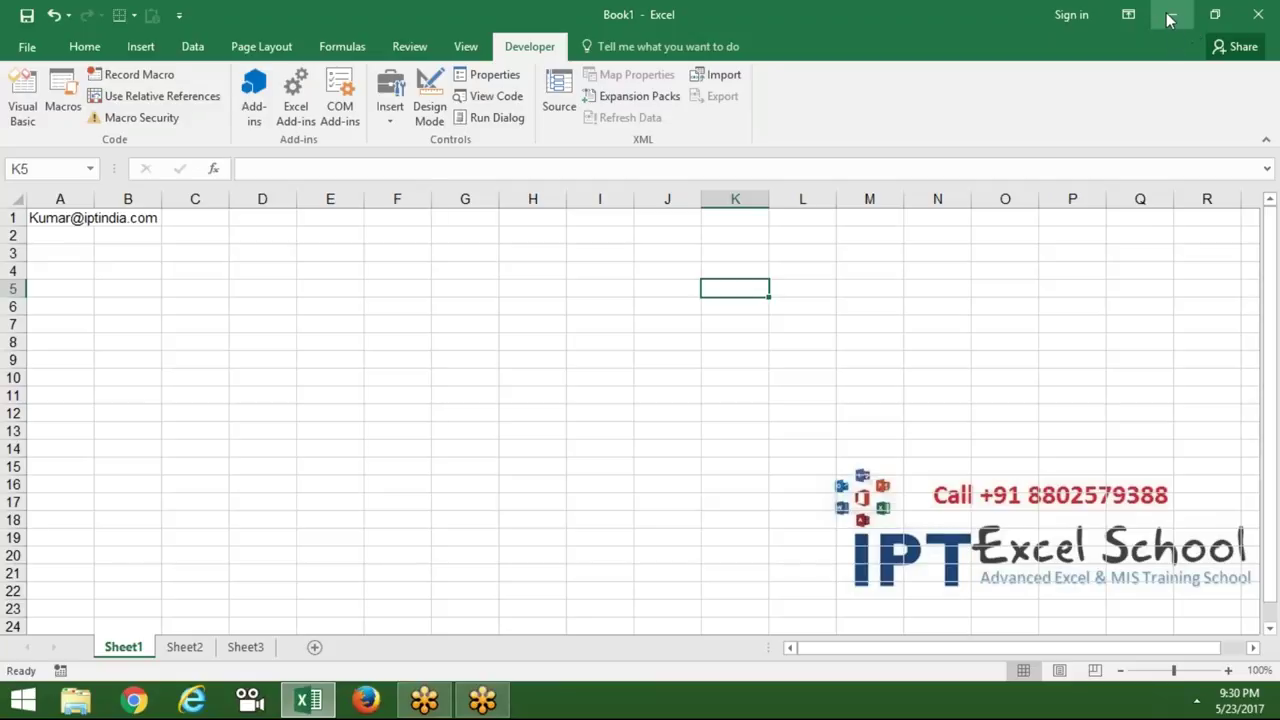
click(1170, 14)
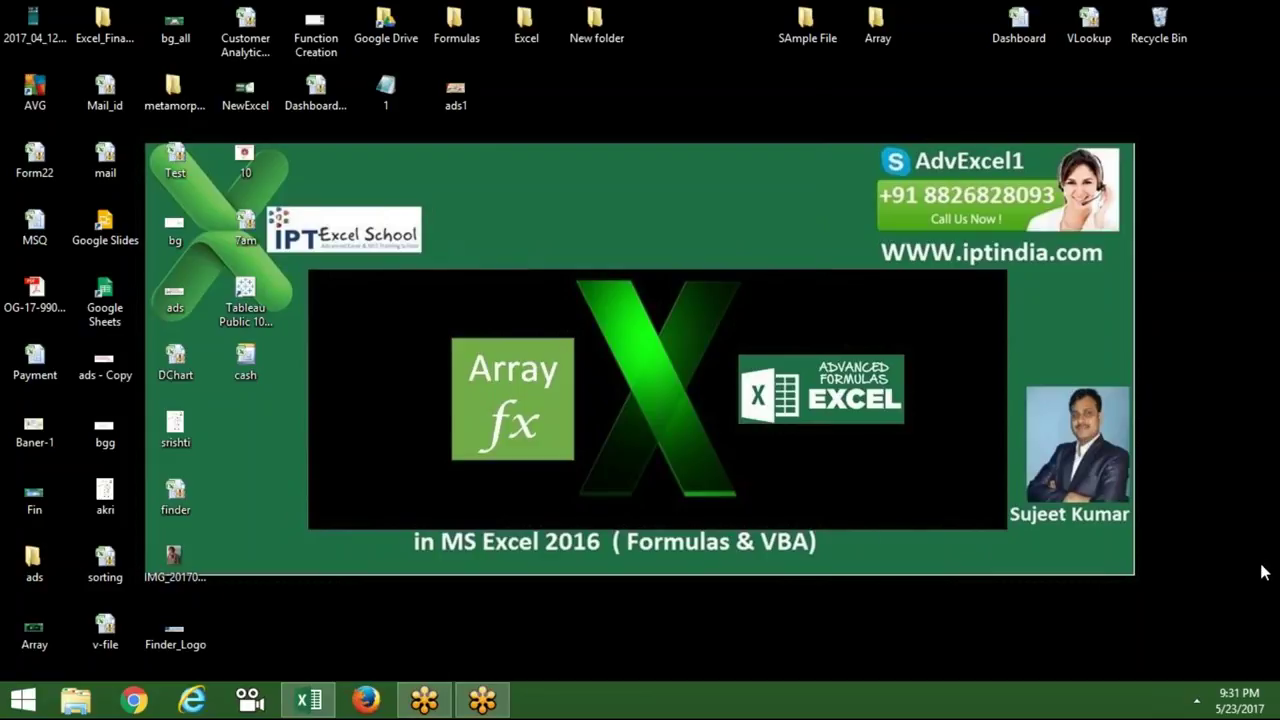
- Restore Excel from the taskbar and open the Visual Basic editor to view the macro code
click(1197, 700)
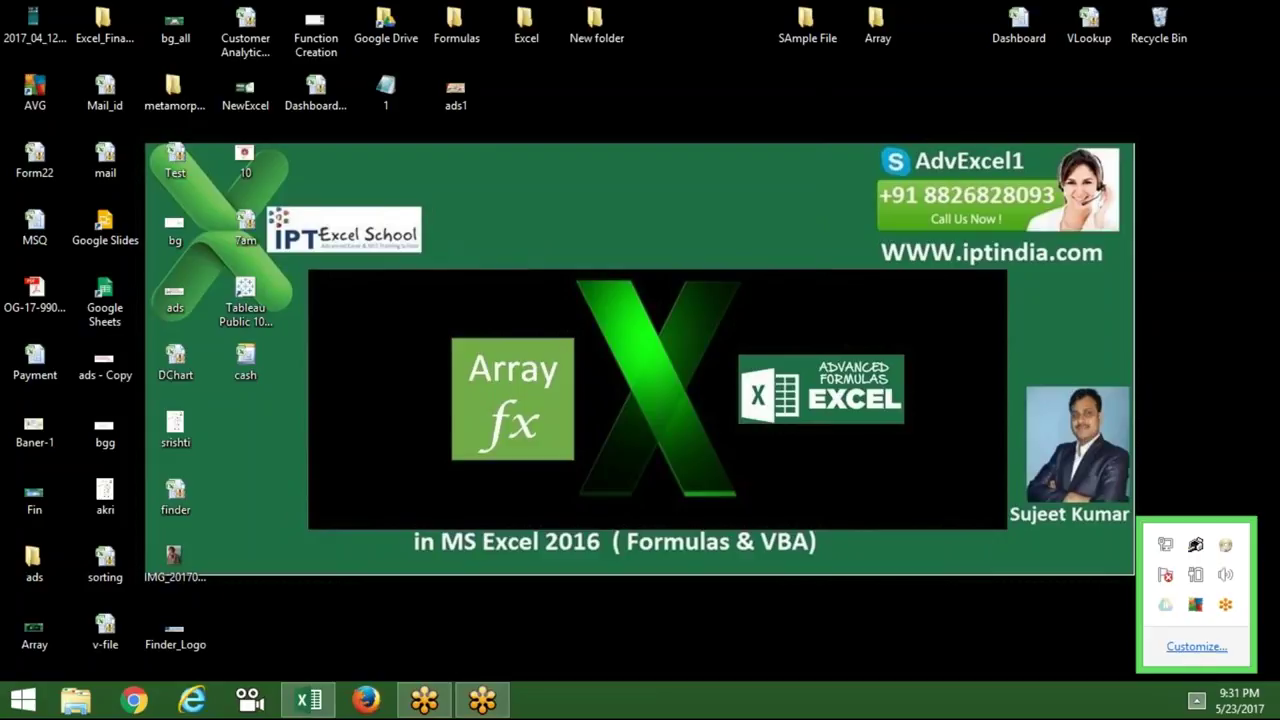
click(1227, 607)
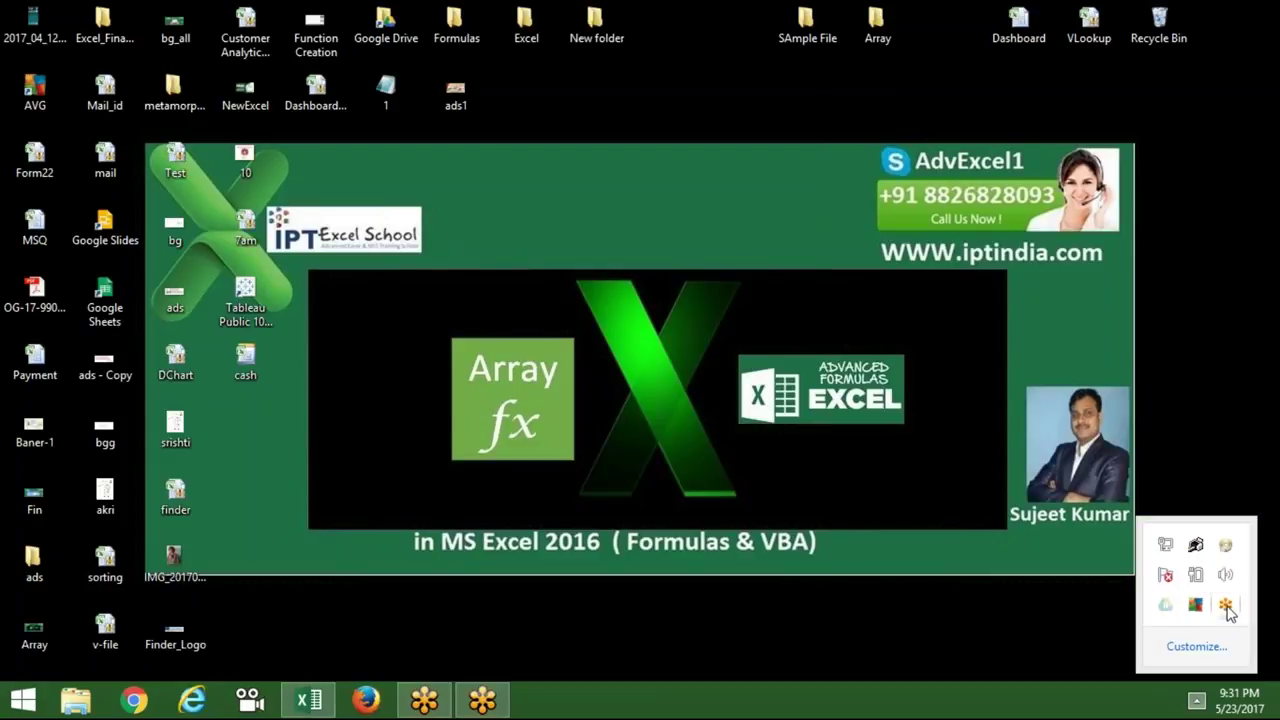
click(318, 705)
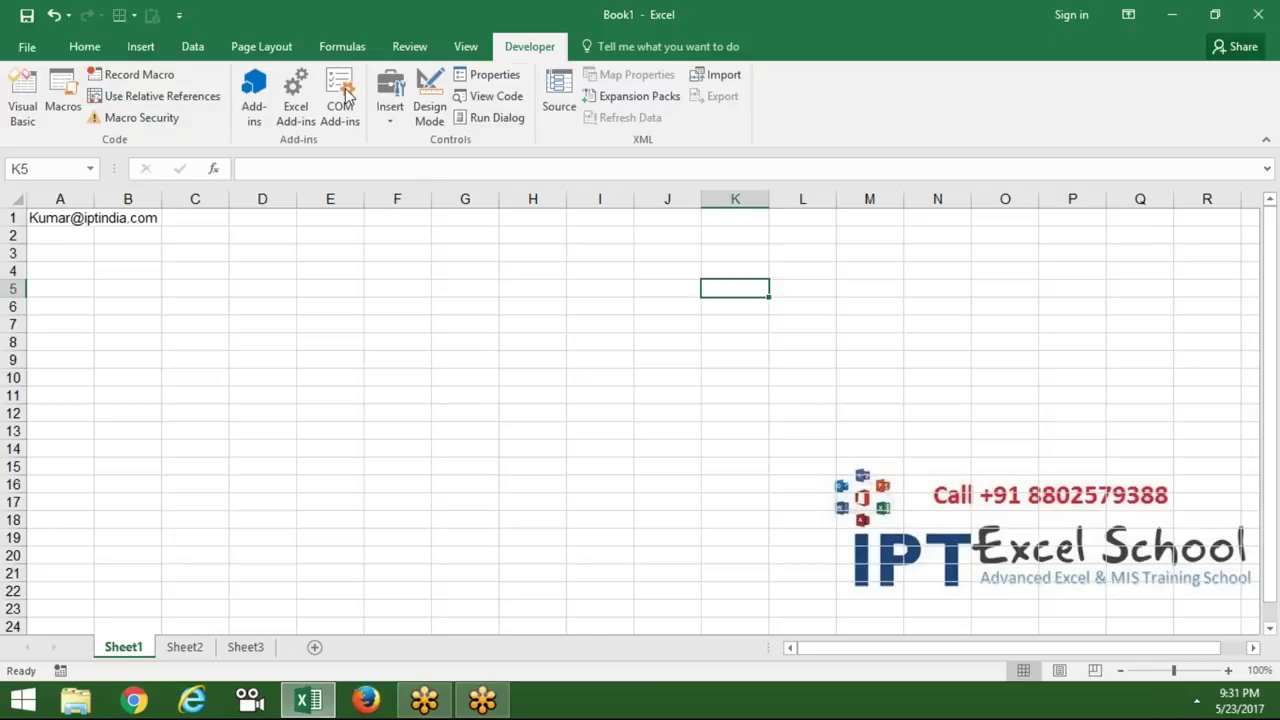
click(30, 90)
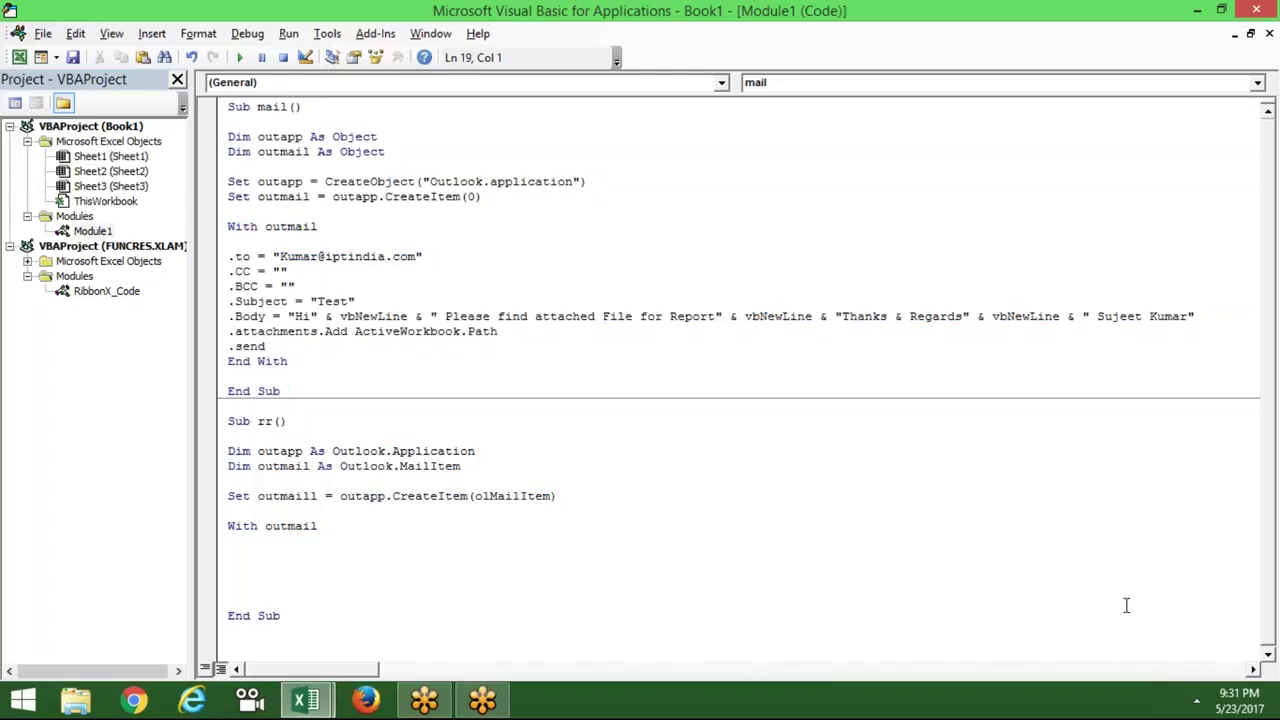
- Bring the Book1 workbook back in front using the taskbar window previews
click(1196, 700)
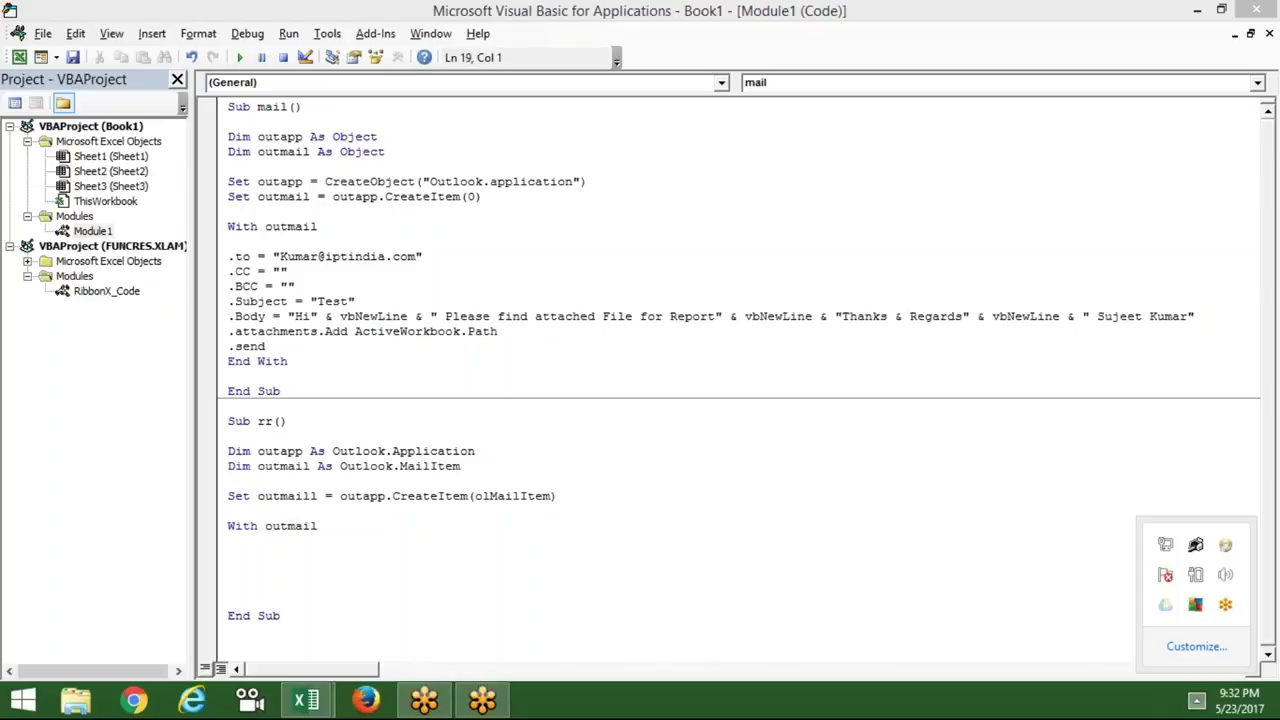
click(994, 549)
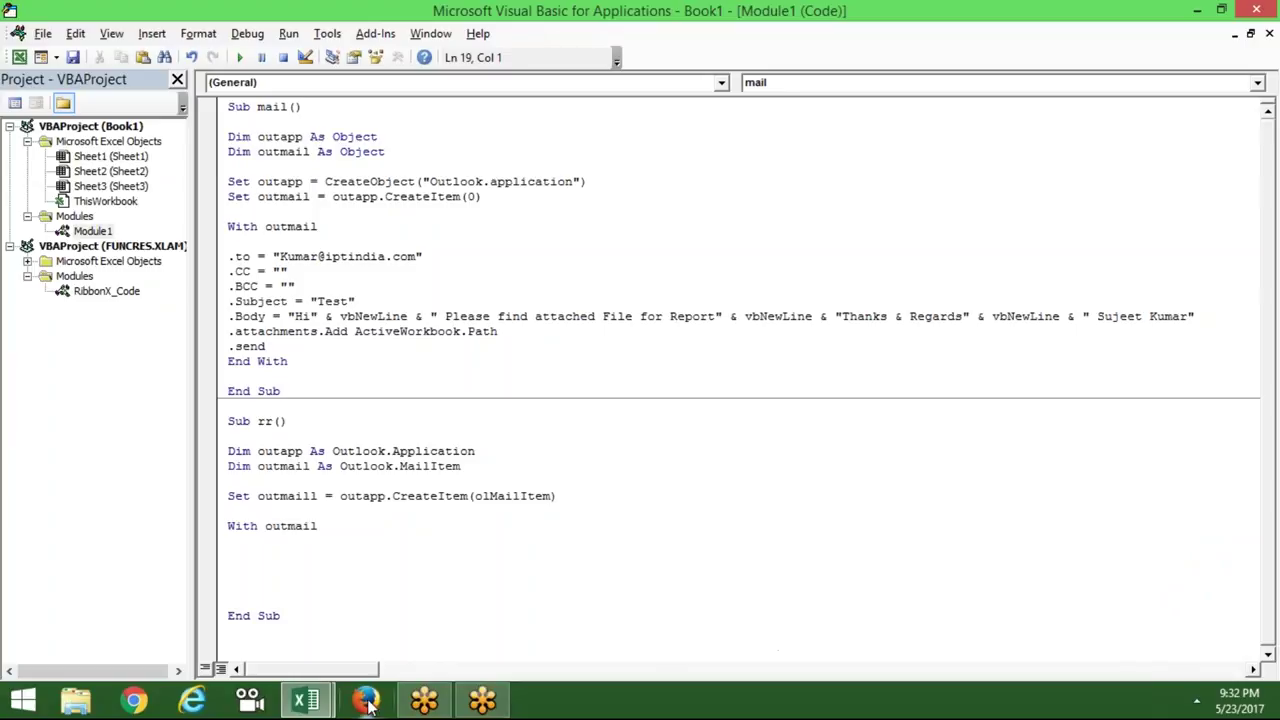
click(306, 700)
click(405, 630)
click(306, 700)
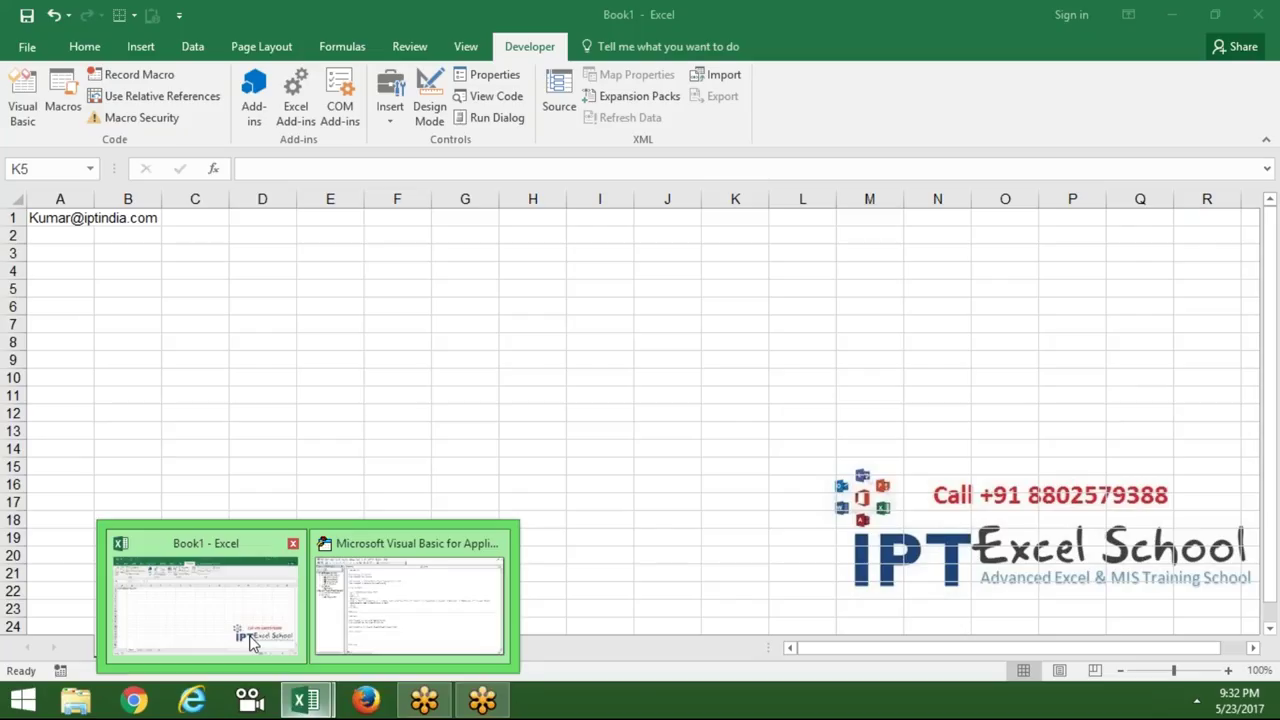
click(250, 640)
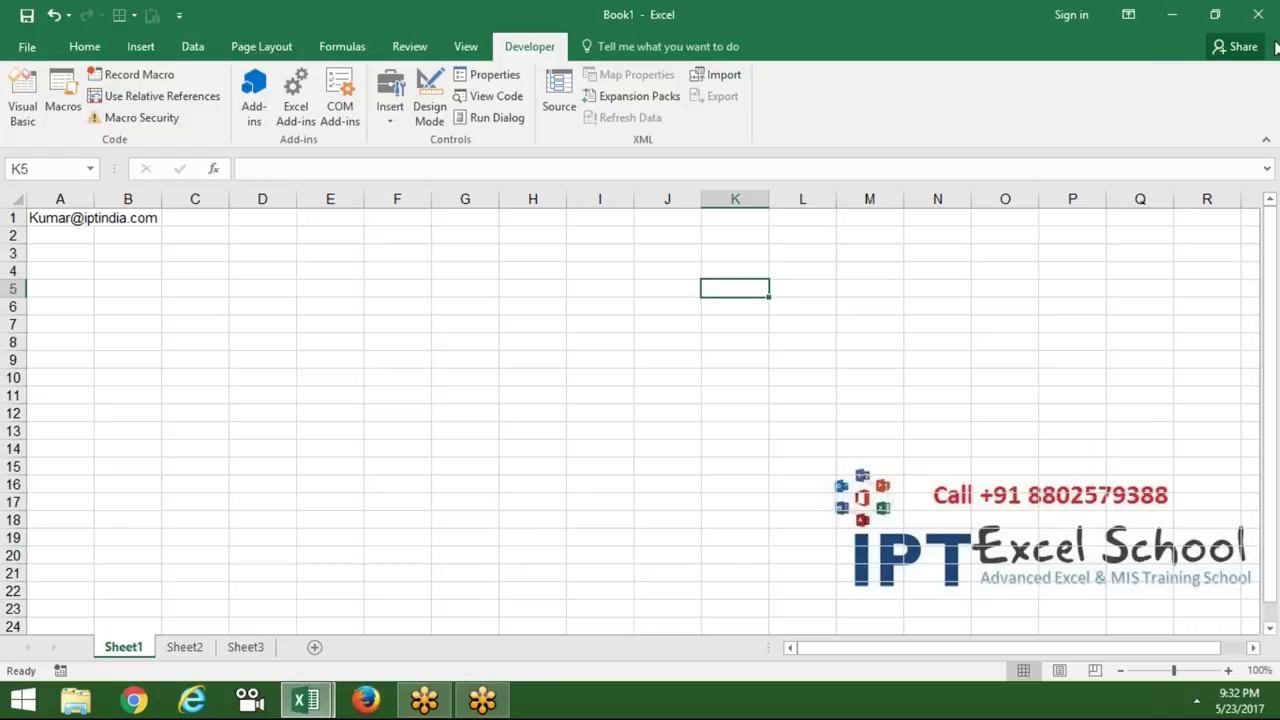